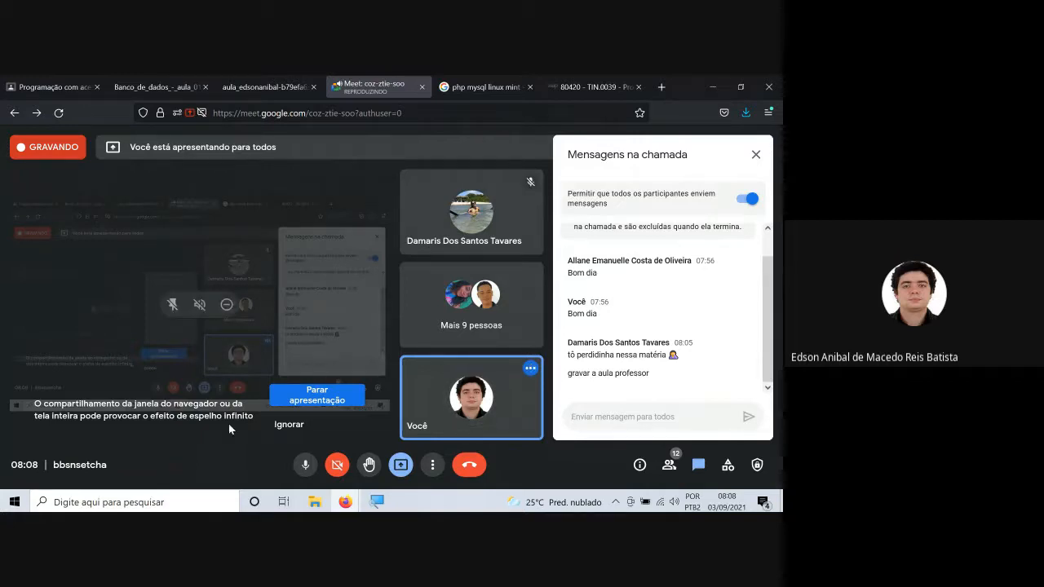
Open the XAMPP Control Panel and enlarge the screen to 200% with the Lupa magnifier.
{"action": "left_click", "coordinate": [193, 504]}
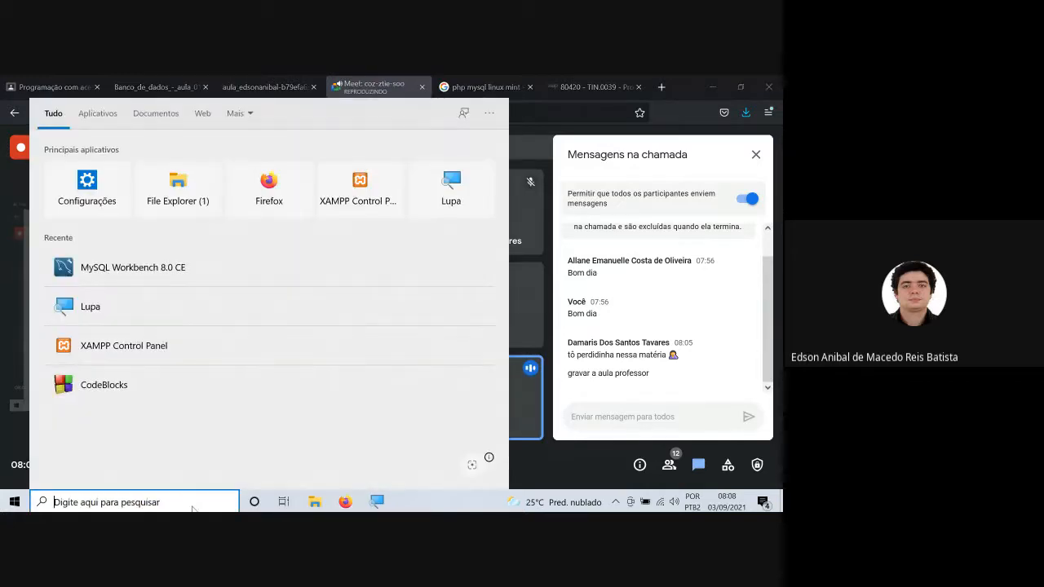
{"action": "type", "text": "xamp"}
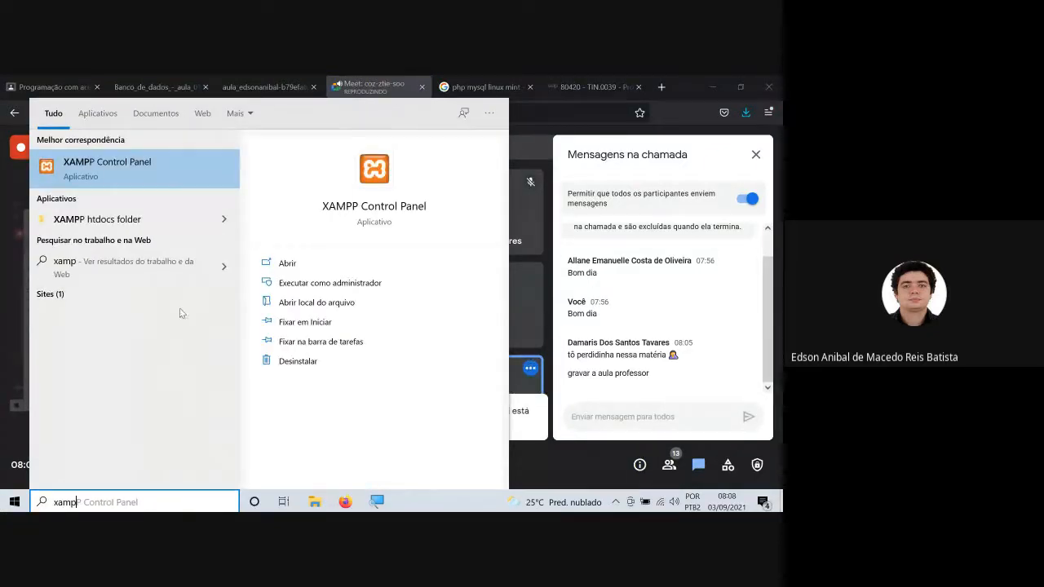
{"action": "left_click", "coordinate": [127, 161]}
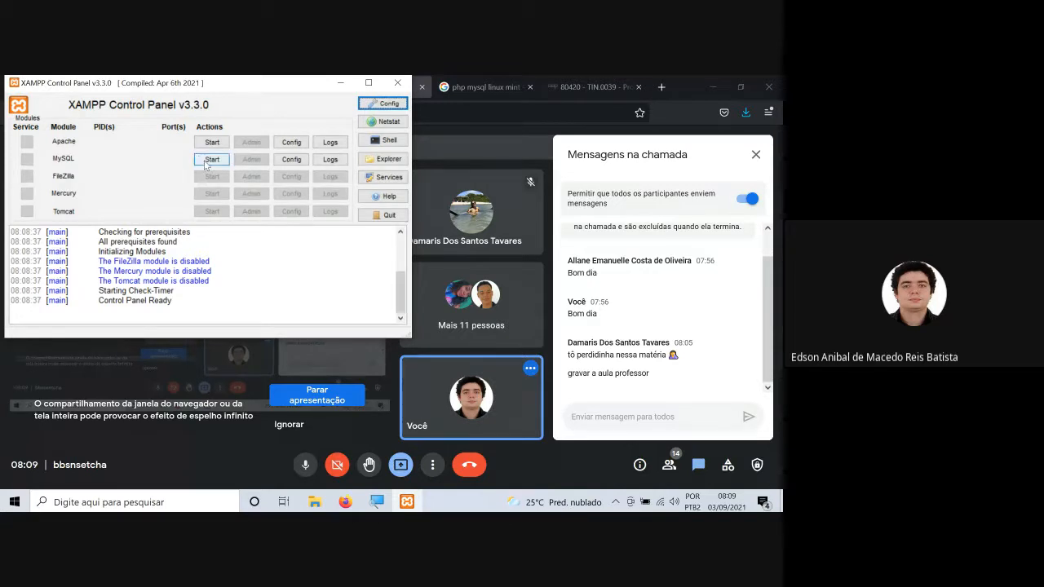
{"action": "left_click", "coordinate": [376, 502]}
{"action": "left_click", "coordinate": [137, 308]}
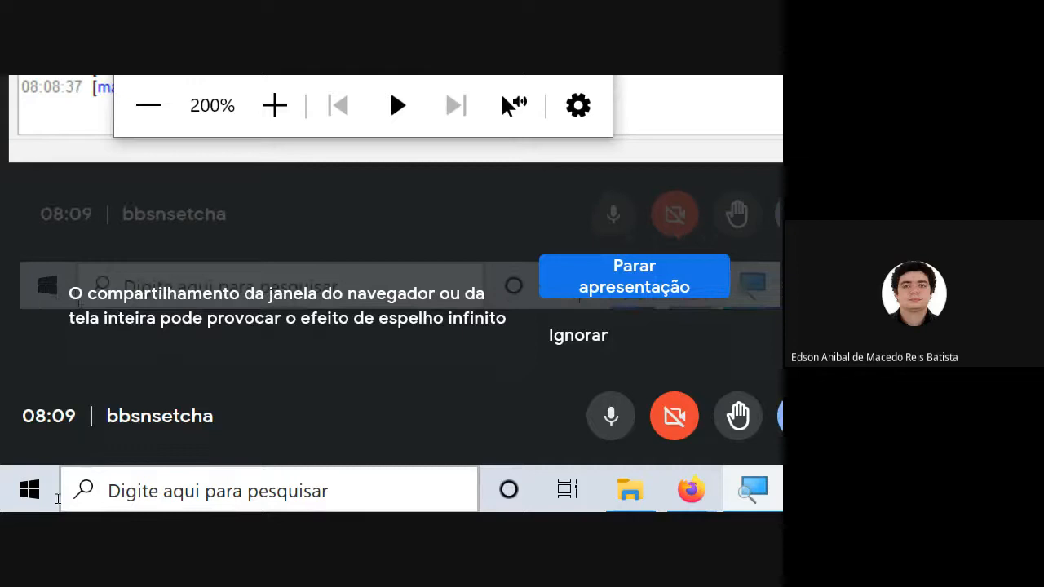
{"action": "left_click", "coordinate": [59, 495]}
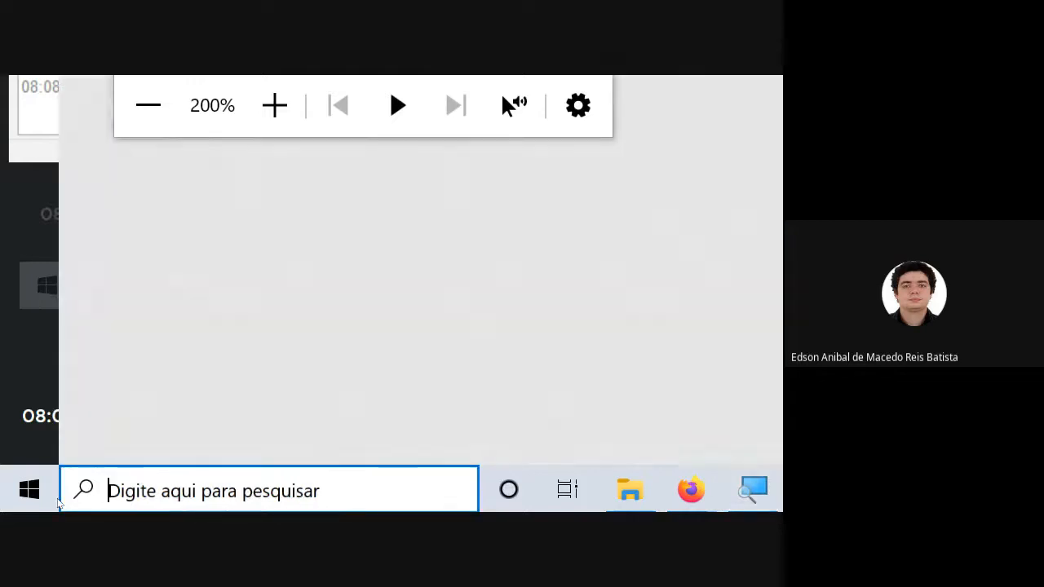
{"action": "type", "text": "xampp"}
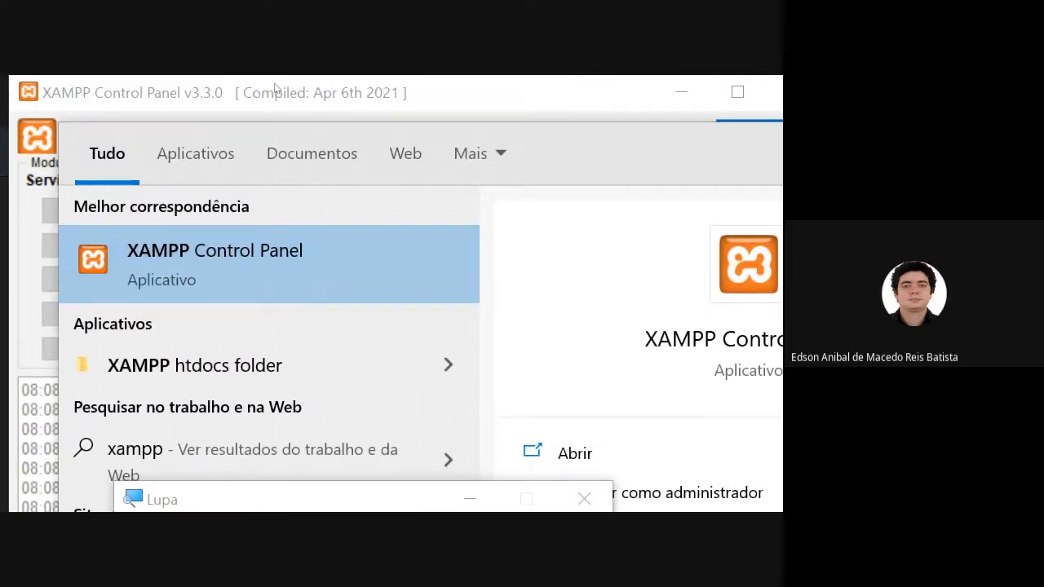
{"action": "left_click", "coordinate": [275, 88]}
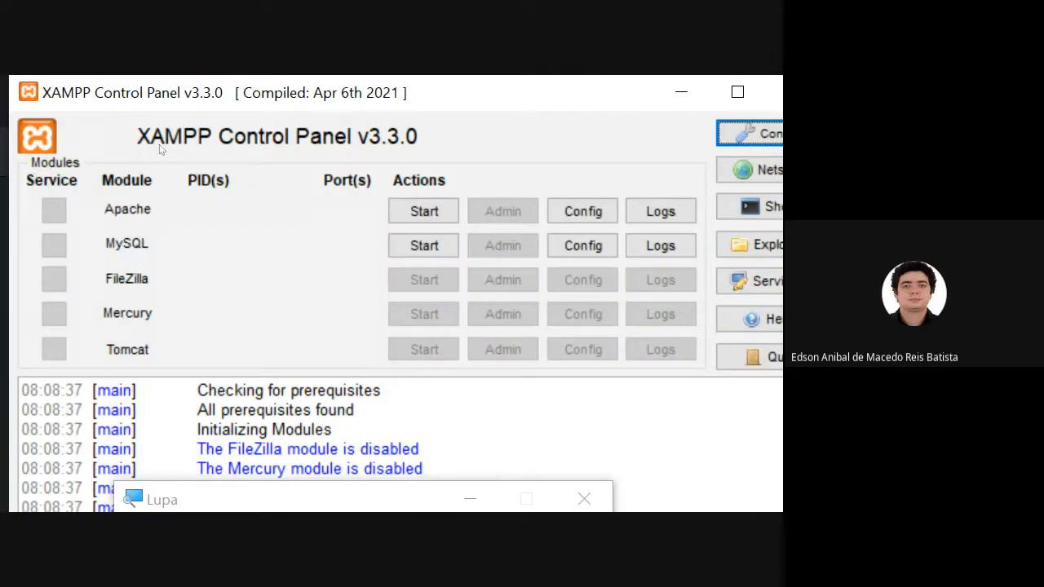
Start the MySQL module in XAMPP and minimize the Lupa window.
{"action": "left_click", "coordinate": [423, 244]}
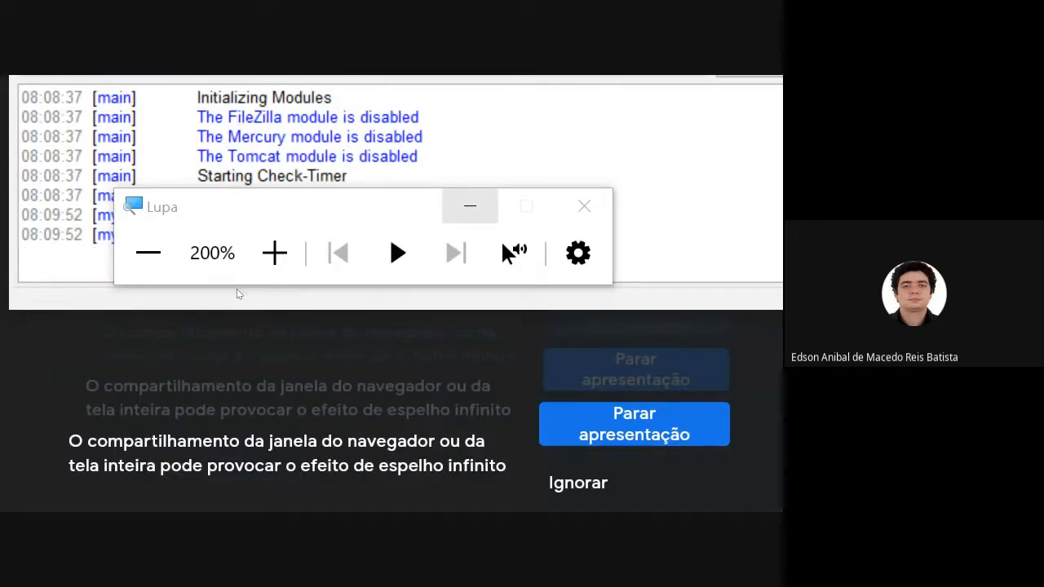
{"action": "left_click", "coordinate": [470, 205]}
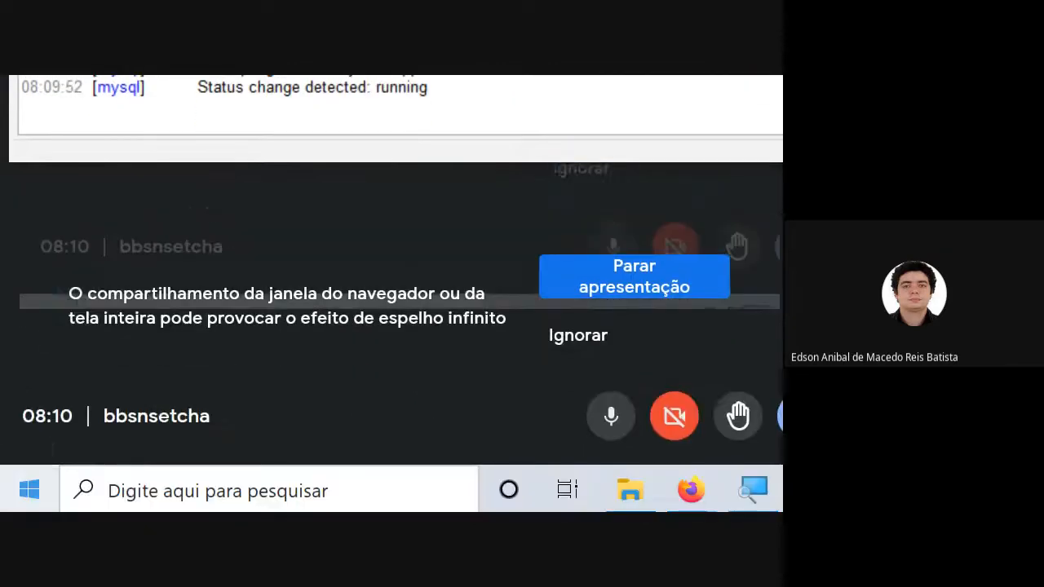
Find MySQL Workbench 8.0 CE through the system search and launch it.
{"action": "left_click", "coordinate": [81, 504]}
{"action": "type", "text": "m"}
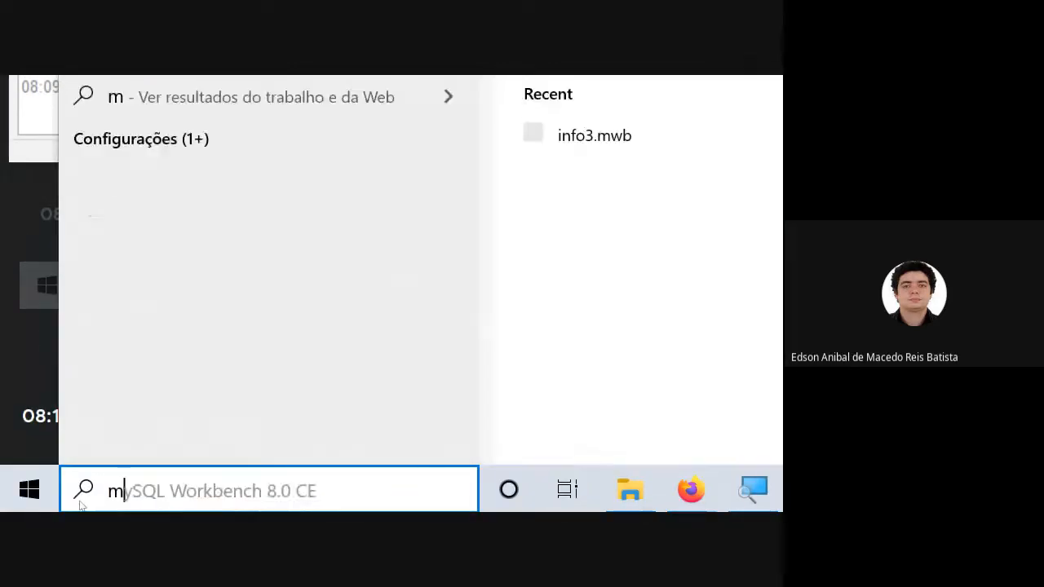
{"action": "type", "text": "ysql "}
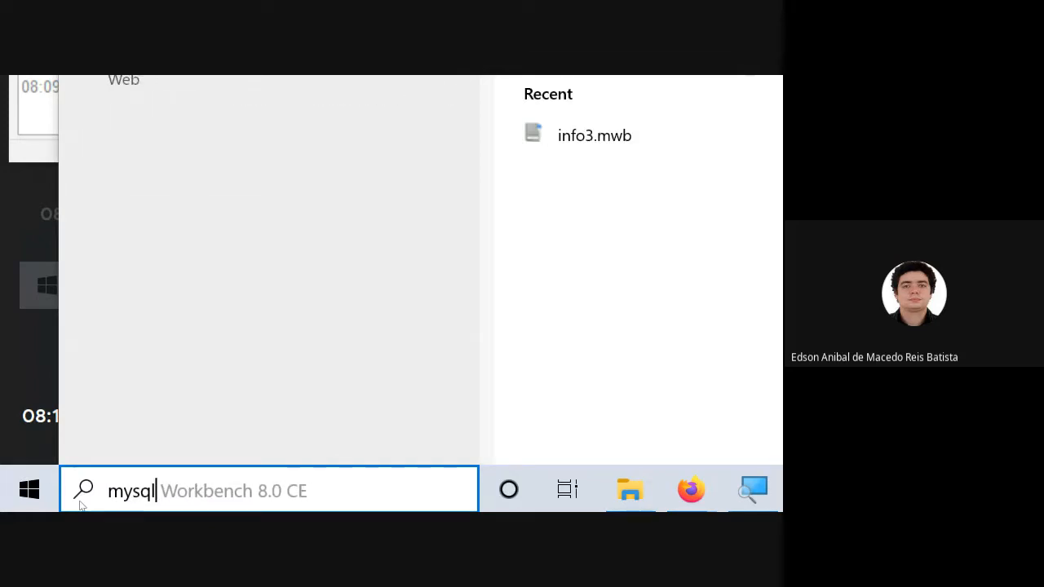
{"action": "type", "text": "wor"}
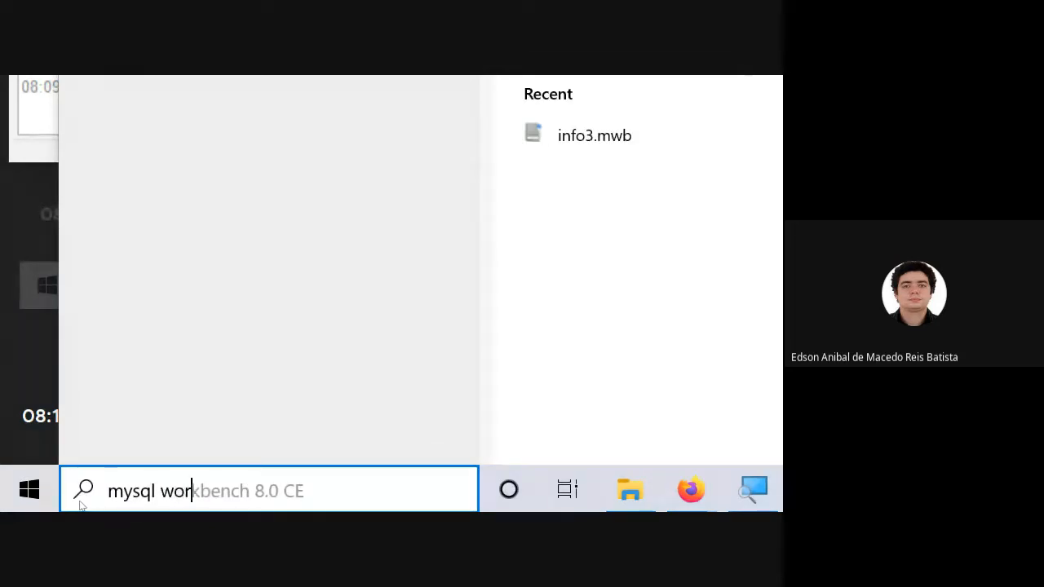
{"action": "type", "text": "kbenh"}
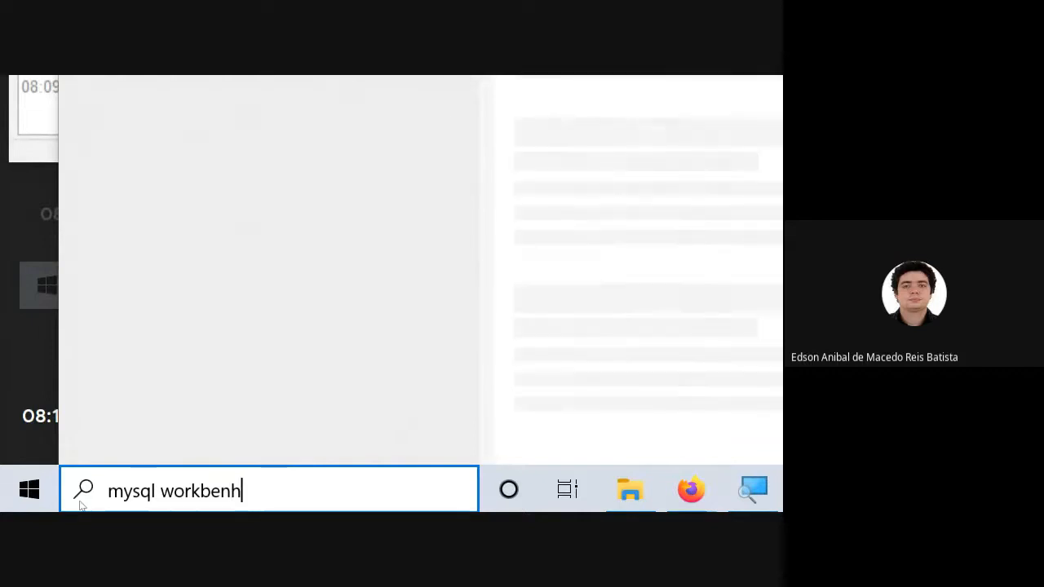
{"action": "key", "text": "BackSpace"}
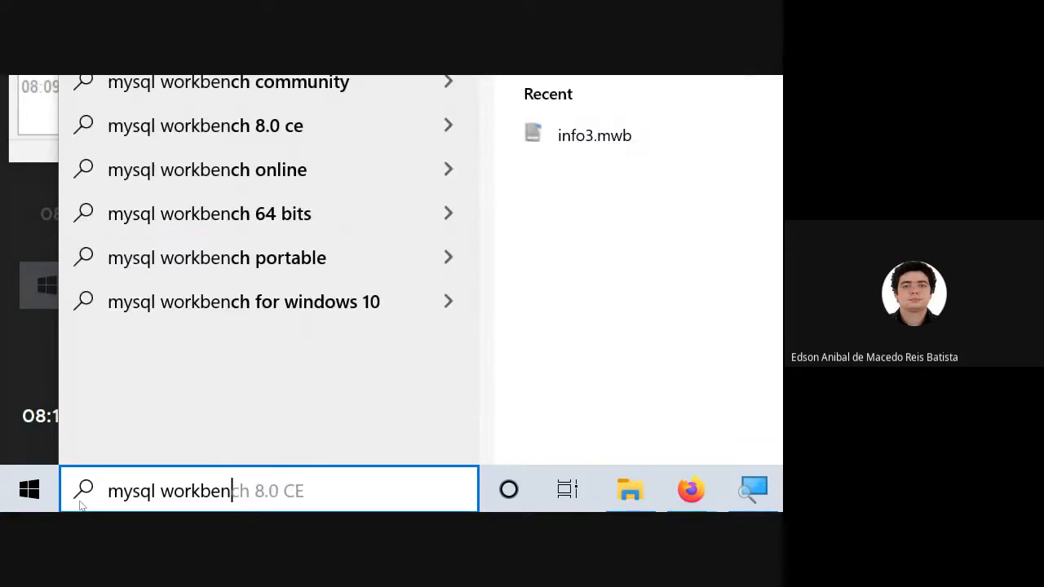
{"action": "type", "text": "ch"}
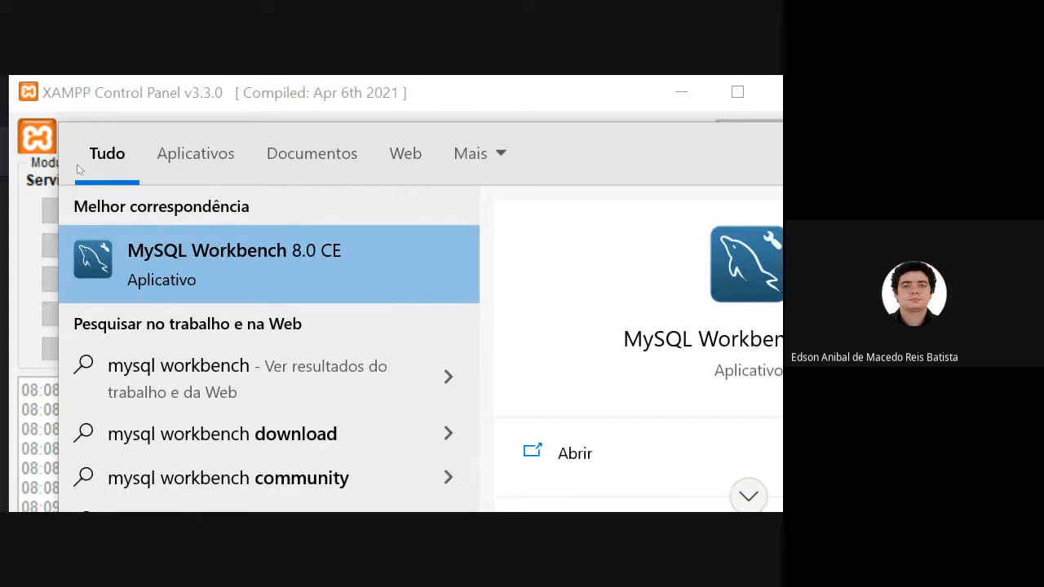
{"action": "key", "text": "Return"}
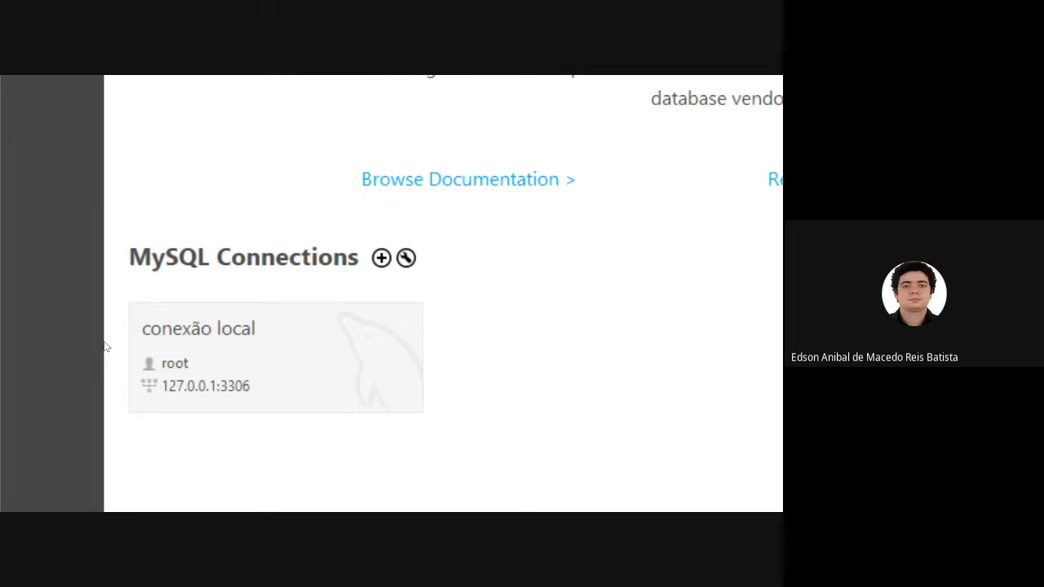
Open the "conexão local" MySQL connection and continue despite the version compatibility warning.
{"action": "left_click", "coordinate": [118, 389]}
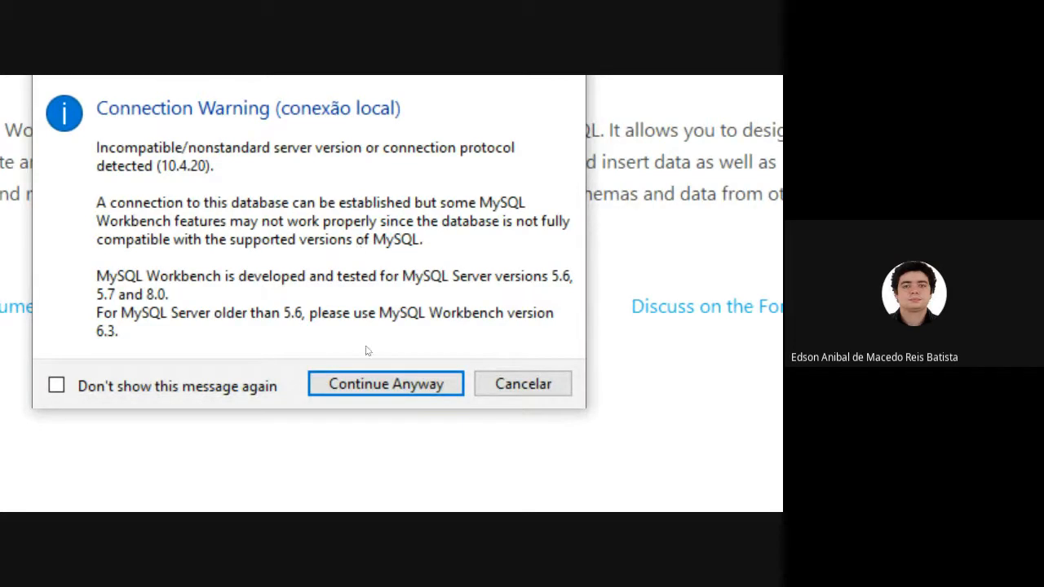
{"action": "key", "text": "Return"}
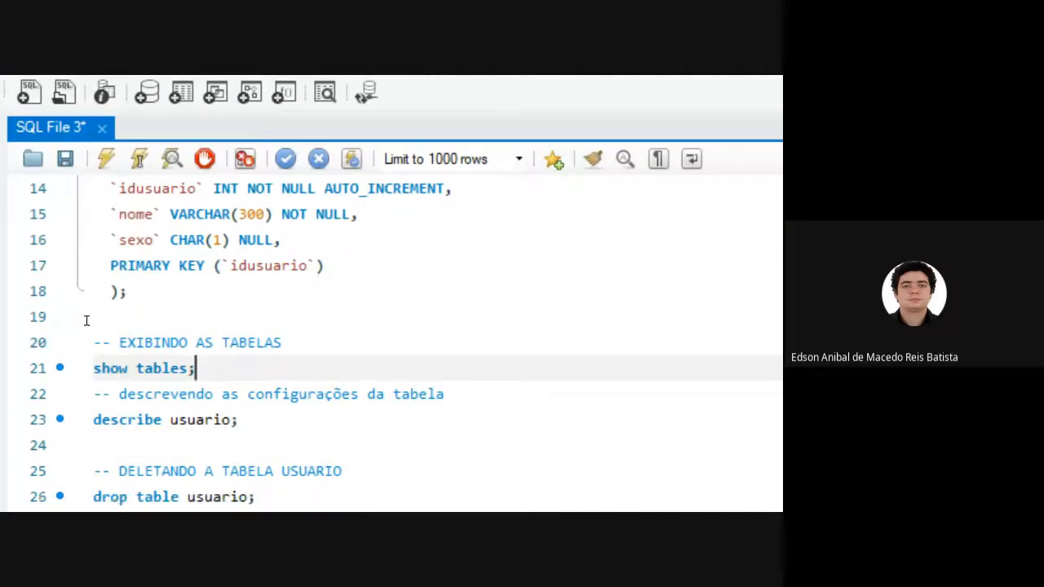
Delete the entire existing script from the SQL File 3 editor.
{"action": "left_click", "coordinate": [204, 334]}
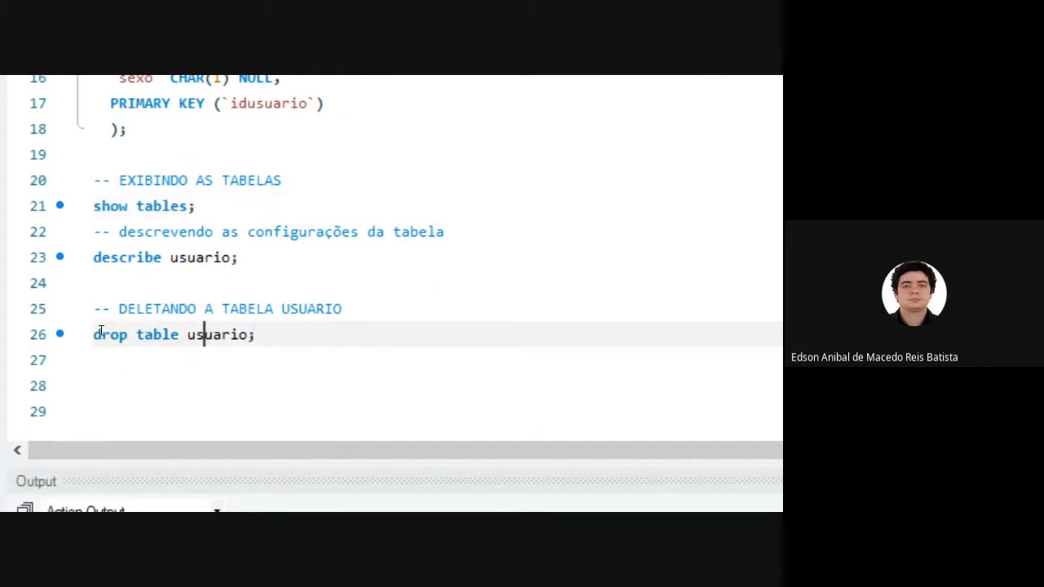
{"action": "key", "text": "Up"}
{"action": "key", "text": "Up"}
{"action": "key", "text": "Up"}
{"action": "key", "text": "Up"}
{"action": "key", "text": "Up"}
{"action": "key", "text": "Up"}
{"action": "key", "text": "Up"}
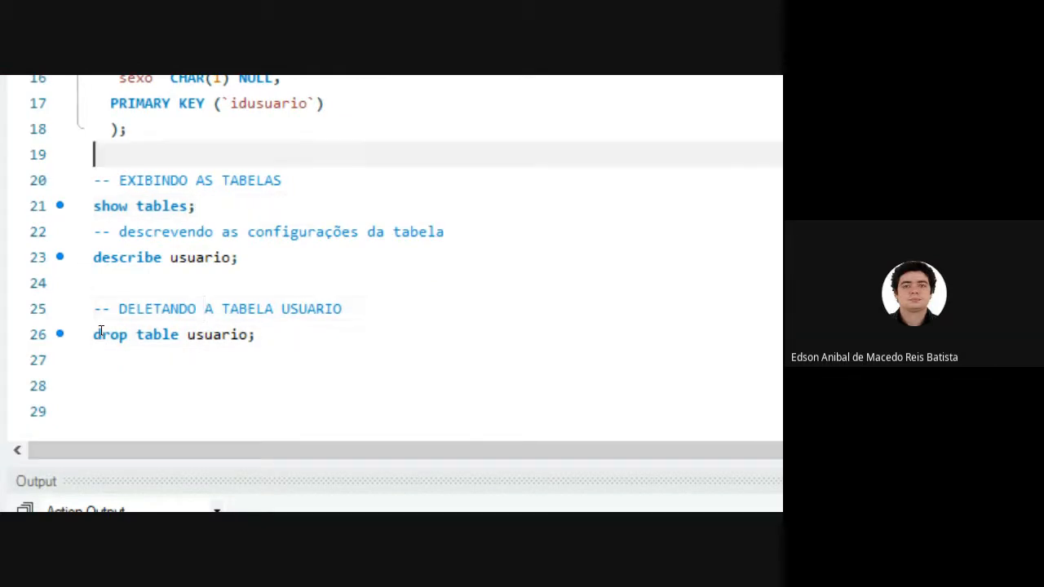
{"action": "scroll", "coordinate": [100, 330], "scroll_direction": "up", "scroll_amount": 4}
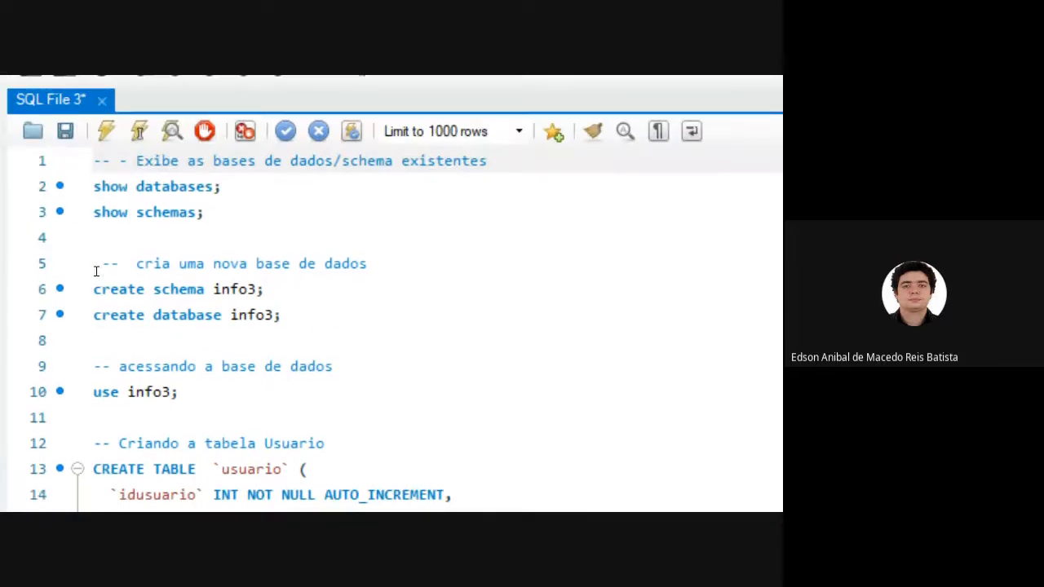
{"action": "key", "text": "ctrl+a"}
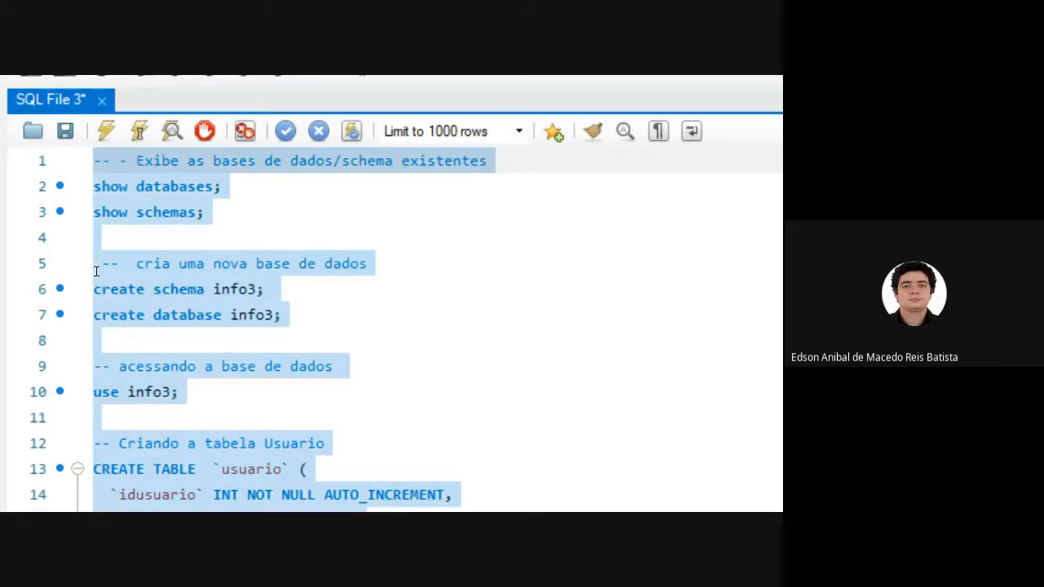
{"action": "key", "text": "Delete"}
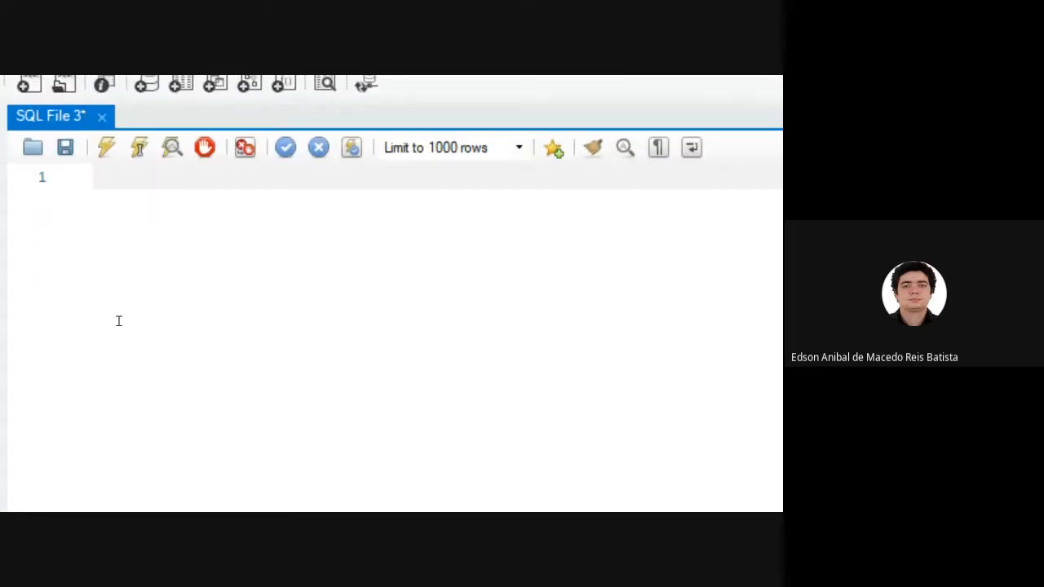
Write the comment "-- exibindo as bases de dados" followed by the statement "show databases;" on line 2.
{"action": "type", "text": "-- exi"}
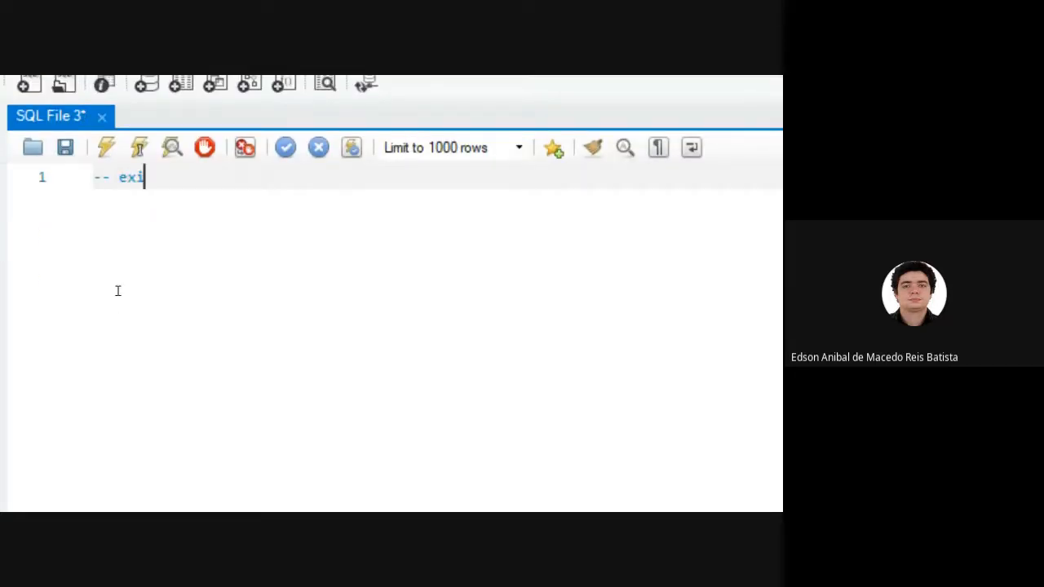
{"action": "type", "text": "bindo as bas"}
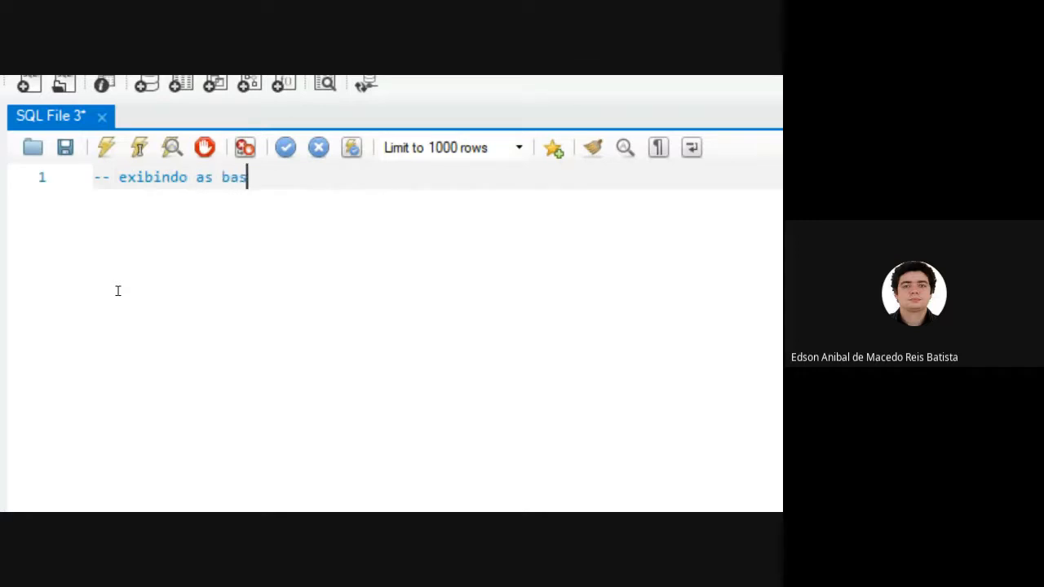
{"action": "type", "text": "es de dados"}
{"action": "key", "text": "Return"}
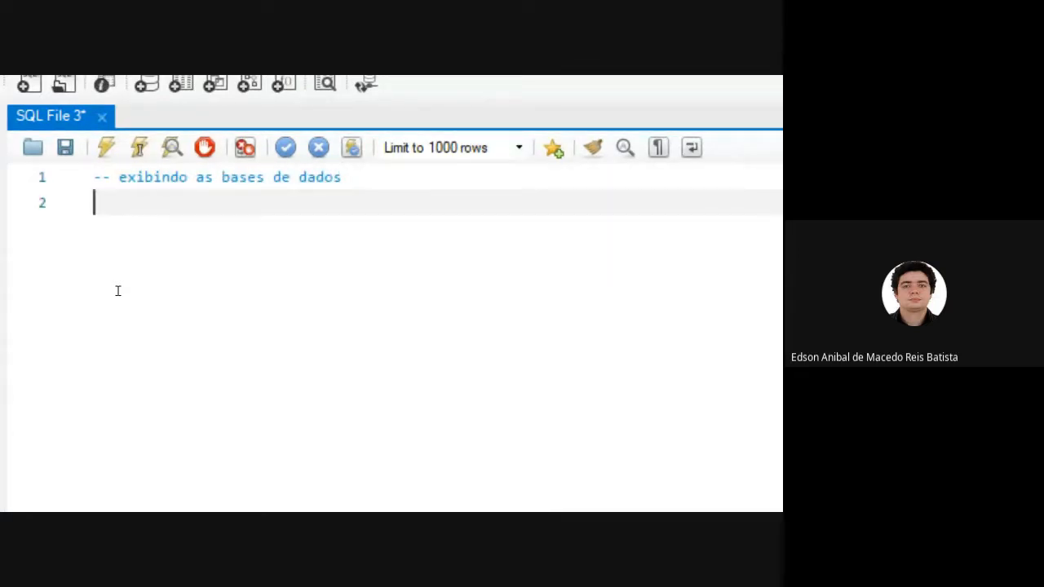
{"action": "type", "text": "show da"}
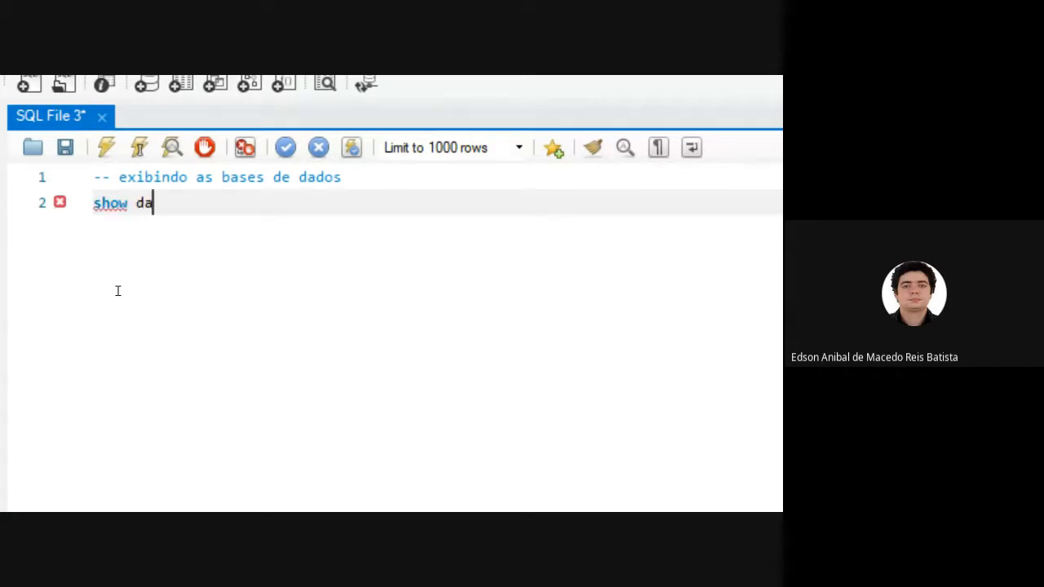
{"action": "type", "text": "tabases;"}
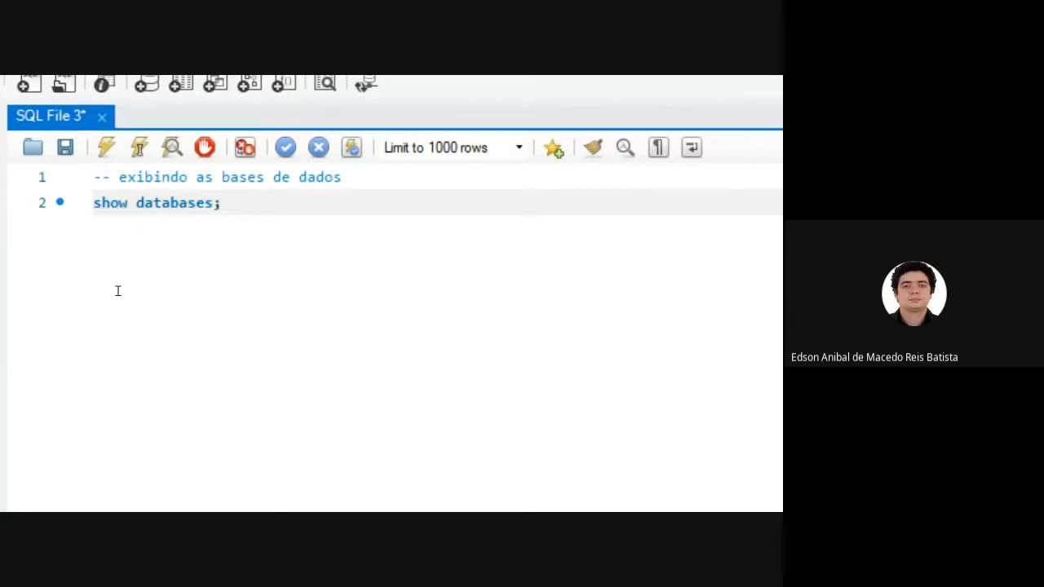
Execute only the "show databases;" statement on line 2.
{"action": "key", "text": "shift+Left"}
{"action": "key", "text": "shift+Left"}
{"action": "key", "text": "shift+Left"}
{"action": "key", "text": "shift+Left"}
{"action": "key", "text": "shift+Left"}
{"action": "key", "text": "shift+Left"}
{"action": "key", "text": "shift+Left"}
{"action": "key", "text": "shift+Left"}
{"action": "key", "text": "shift+Left"}
{"action": "key", "text": "shift+Left"}
{"action": "key", "text": "shift+Left"}
{"action": "key", "text": "shift+Left"}
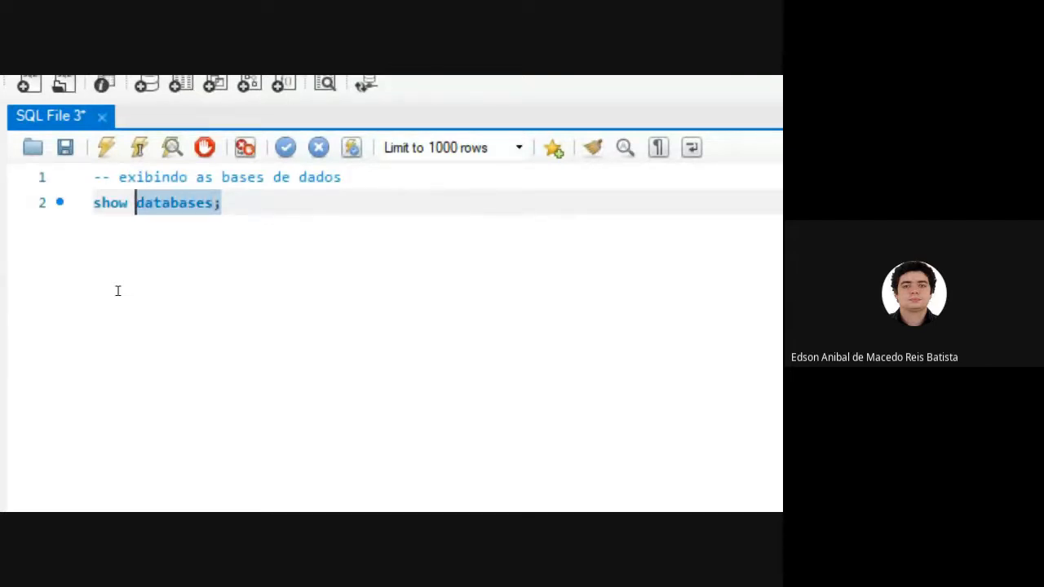
{"action": "key", "text": "shift+Left"}
{"action": "key", "text": "shift+Left"}
{"action": "key", "text": "shift+Left"}
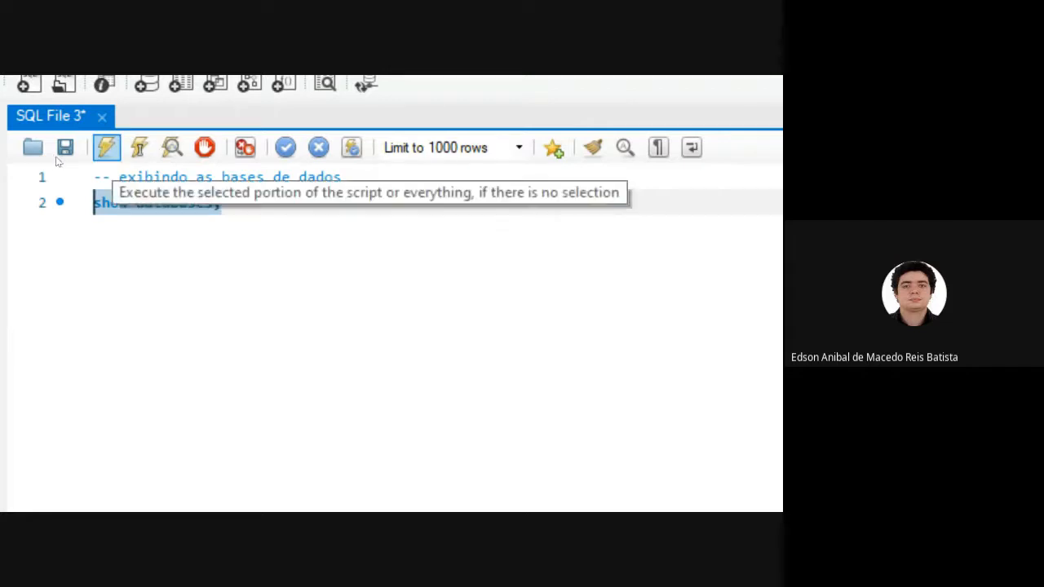
{"action": "left_click", "coordinate": [106, 147]}
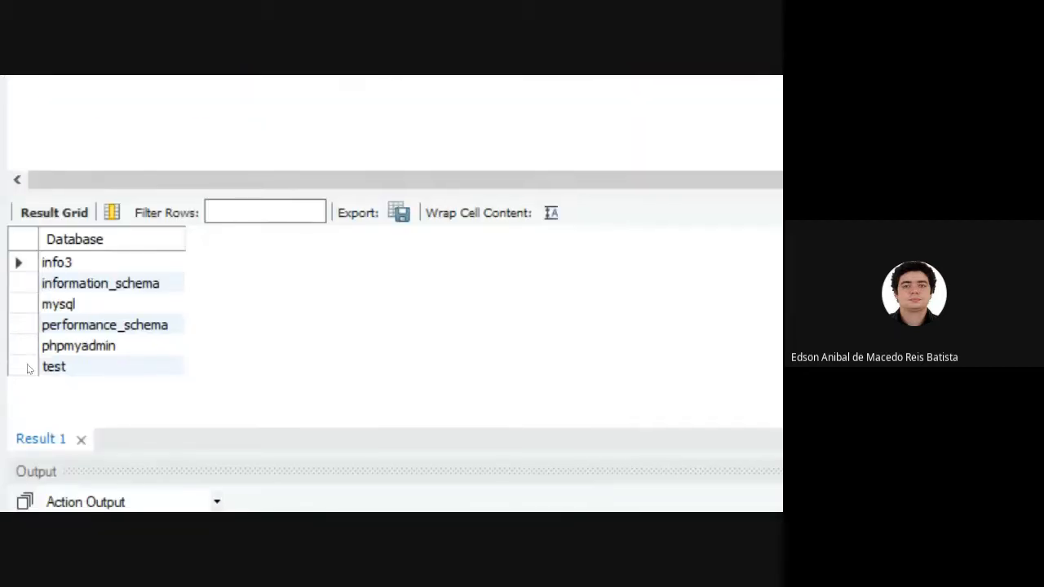
Go through the database names in the result grid, including phpmyadmin, information_schema, performance_schema, mysql and info3.
{"action": "left_click", "coordinate": [44, 342]}
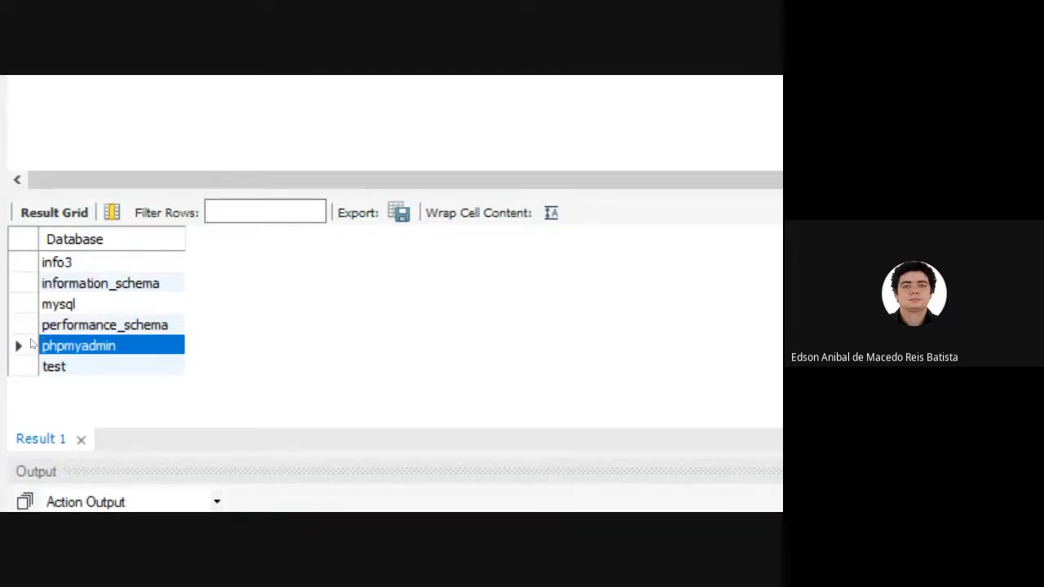
{"action": "left_click", "coordinate": [54, 284]}
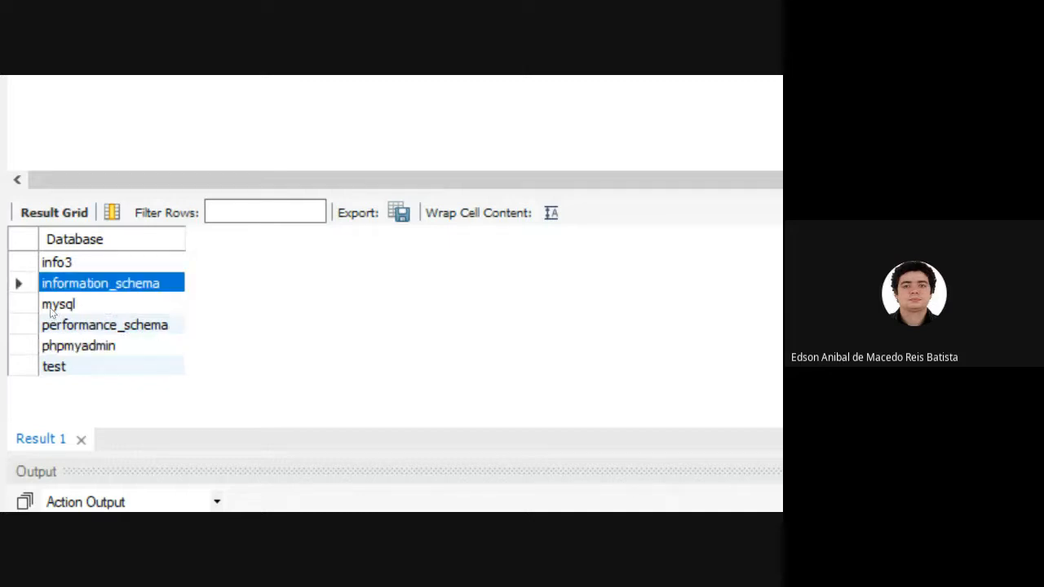
{"action": "left_click", "coordinate": [64, 327]}
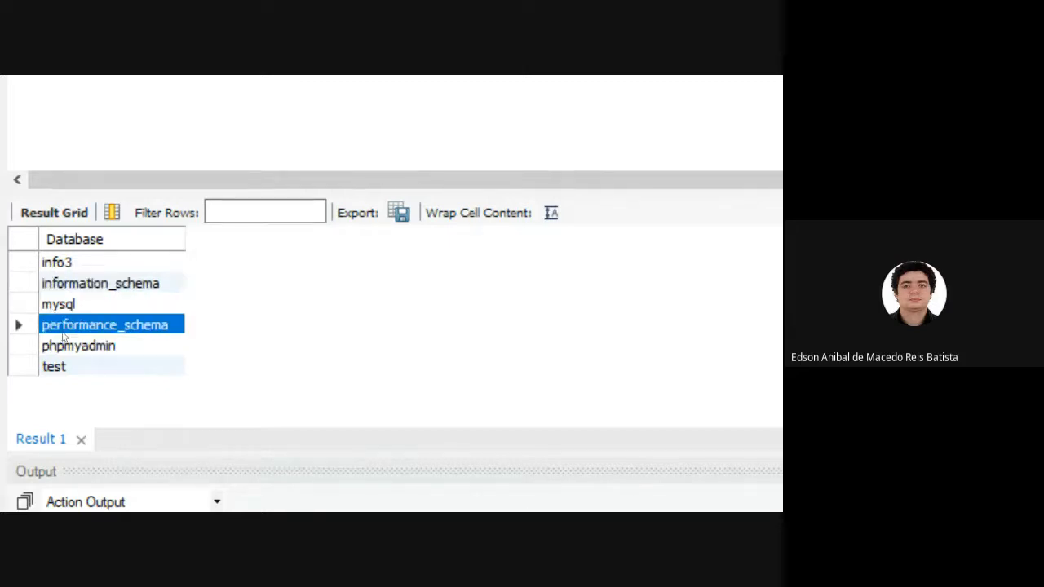
{"action": "left_click", "coordinate": [34, 313]}
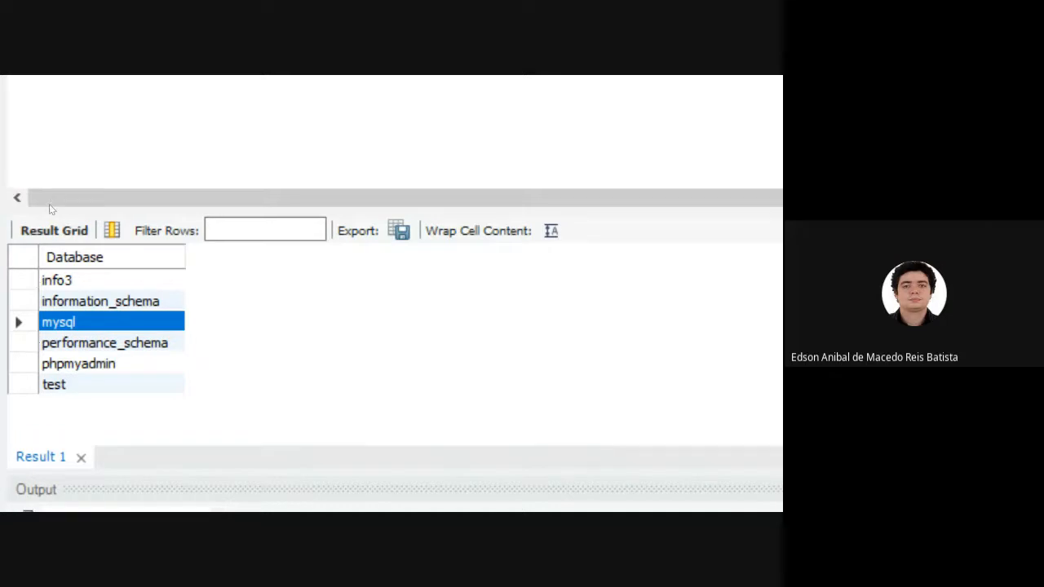
{"action": "key", "text": "Up"}
{"action": "key", "text": "Up"}
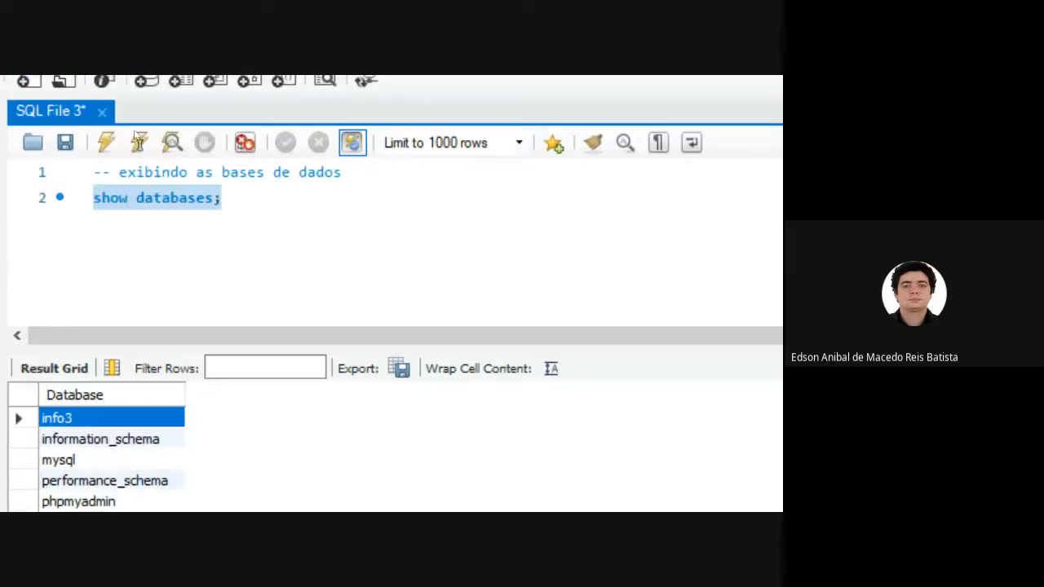
Write the comment "-- entrando na base de dados" on line 4 and the statement "use info3;" on line 5.
{"action": "key", "text": "Right"}
{"action": "key", "text": "Return"}
{"action": "key", "text": "Return"}
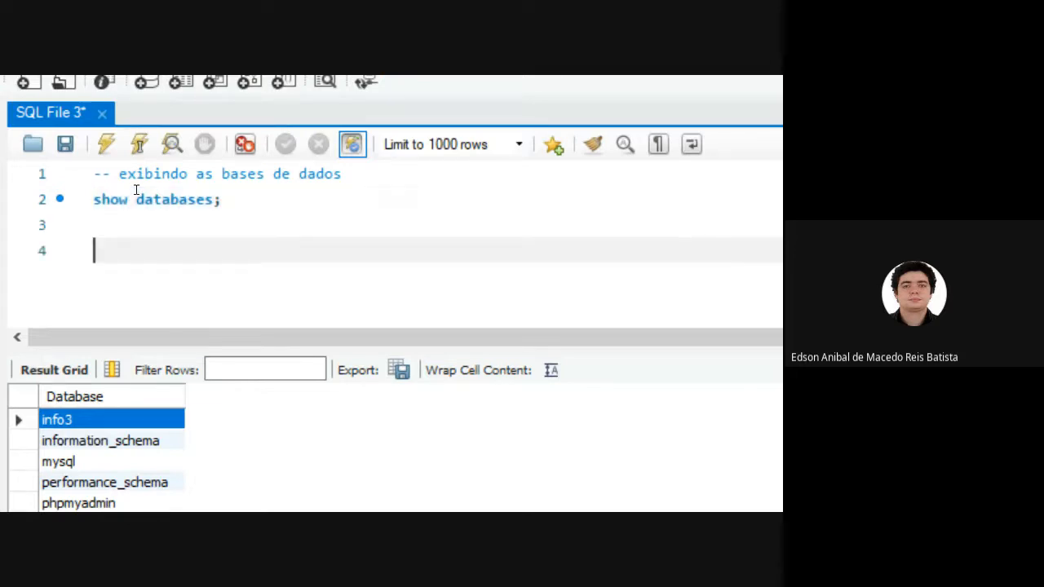
{"action": "type", "text": "-- entrando na"}
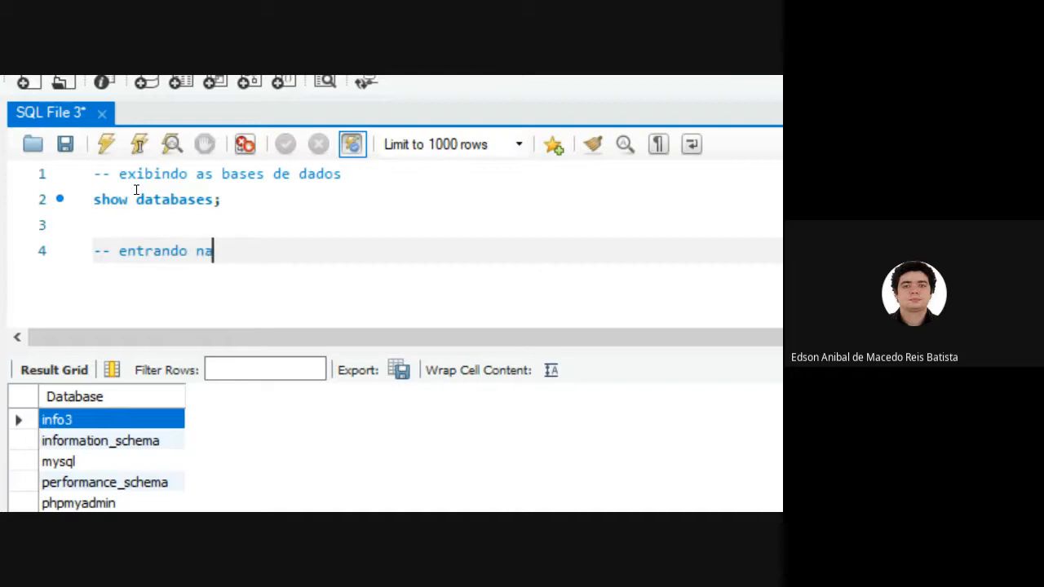
{"action": "type", "text": " base de dados"}
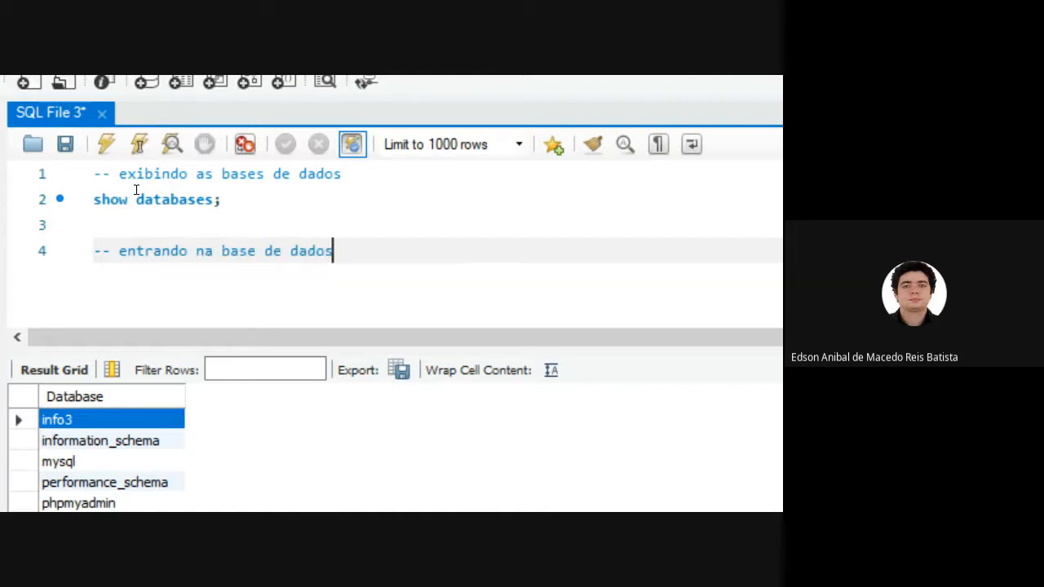
{"action": "key", "text": "Return"}
{"action": "type", "text": "u"}
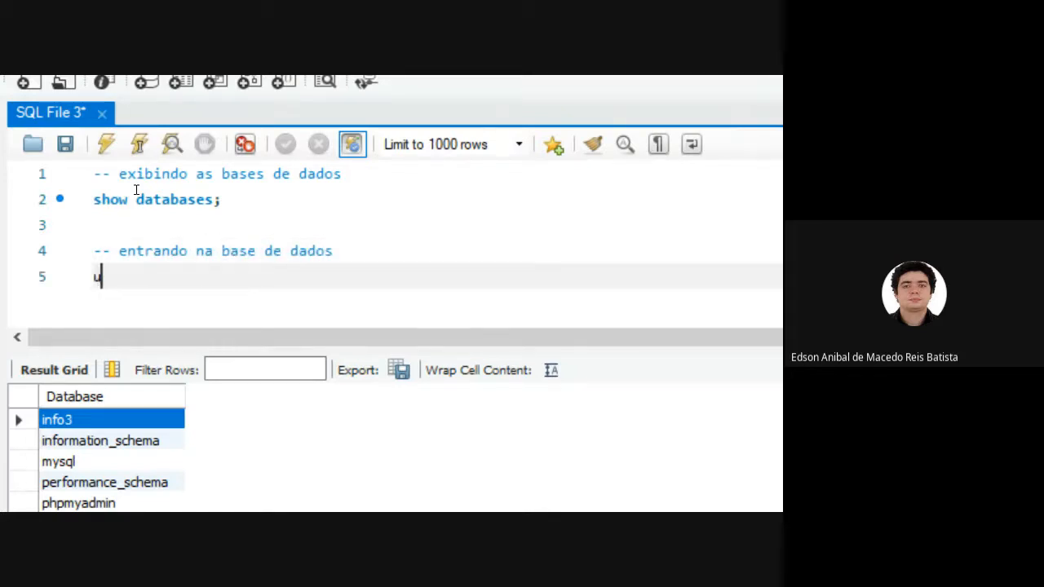
{"action": "type", "text": "se info3"}
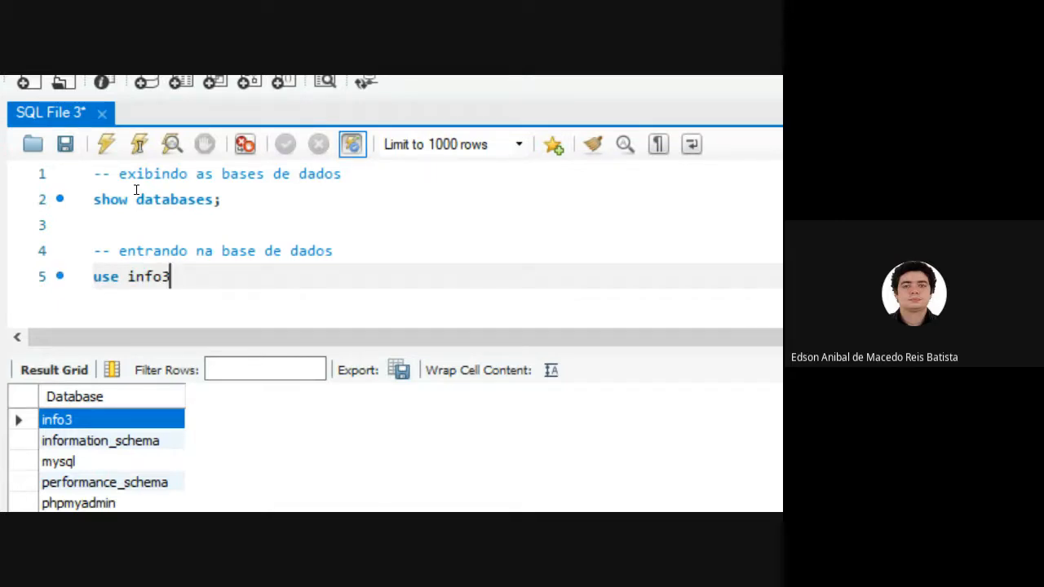
{"action": "type", "text": ";"}
Execute only the "use info3;" statement on line 5 and add two blank lines below it.
{"action": "key", "text": "shift+Left"}
{"action": "key", "text": "shift+Left"}
{"action": "key", "text": "shift+Left"}
{"action": "key", "text": "shift+Left"}
{"action": "key", "text": "shift+Left"}
{"action": "key", "text": "shift+Left"}
{"action": "key", "text": "shift+Left"}
{"action": "key", "text": "shift+Left"}
{"action": "key", "text": "shift+Left"}
{"action": "key", "text": "shift+Left"}
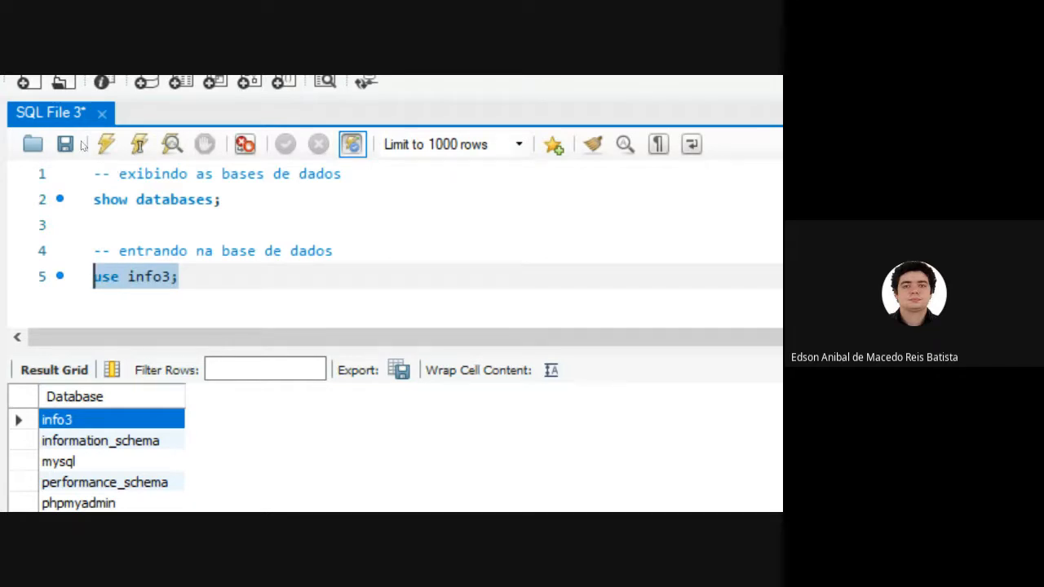
{"action": "left_click", "coordinate": [106, 144]}
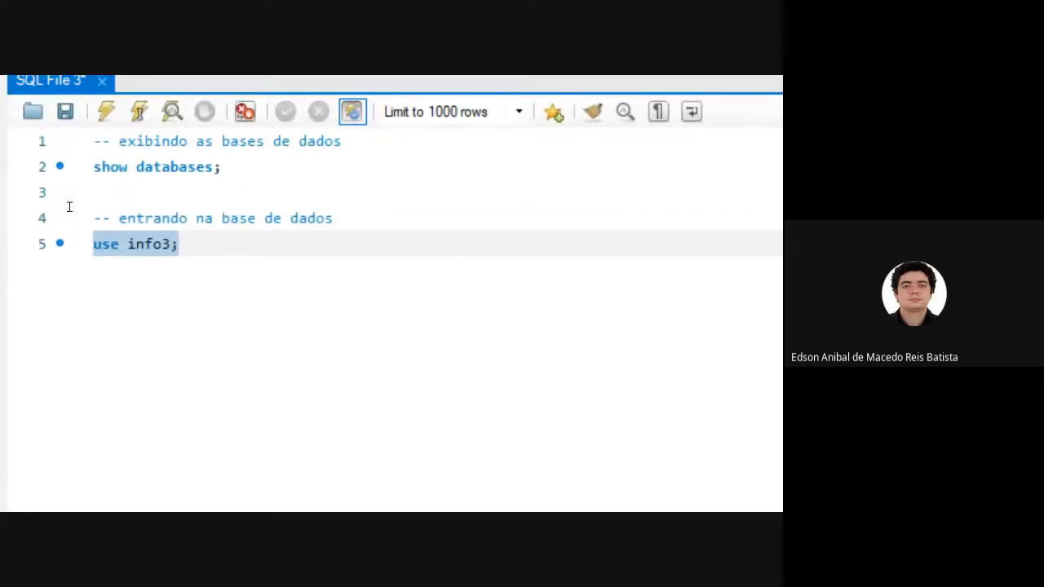
{"action": "left_click", "coordinate": [64, 230]}
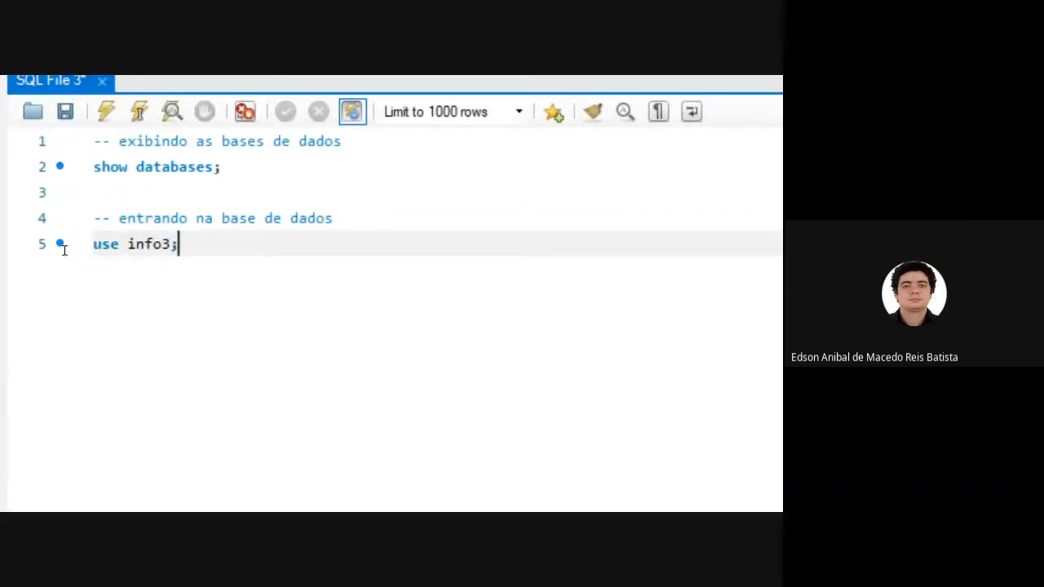
{"action": "key", "text": "Return"}
{"action": "key", "text": "Return"}
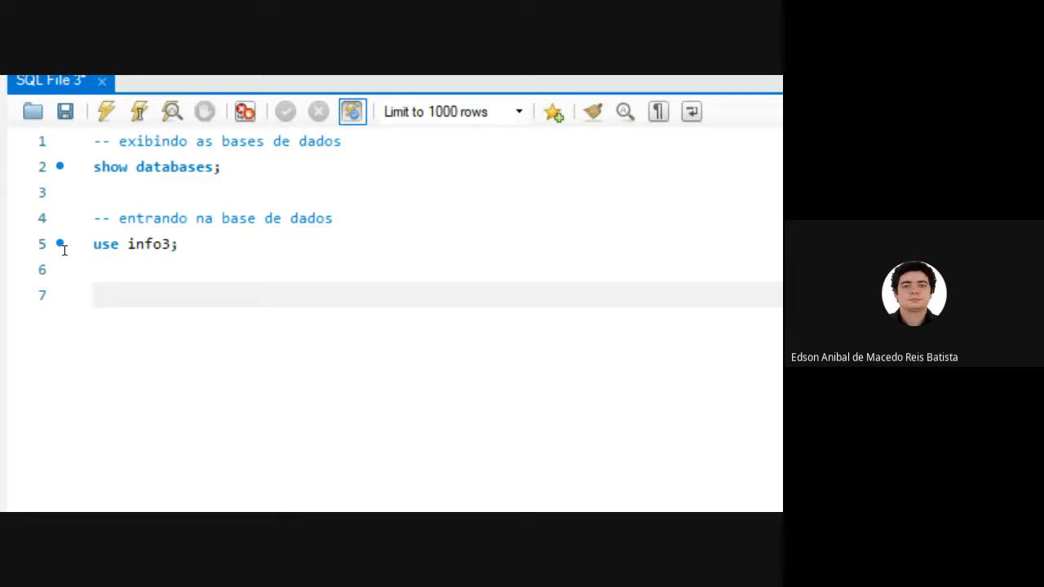
Execute only the "show databases;" statement on line 2 again and select info3 in the result grid.
{"action": "key", "text": "Up"}
{"action": "key", "text": "Up"}
{"action": "key", "text": "Up"}
{"action": "key", "text": "Up"}
{"action": "key", "text": "Up"}
{"action": "key", "text": "shift+Down"}
{"action": "key", "text": "shift+Down"}
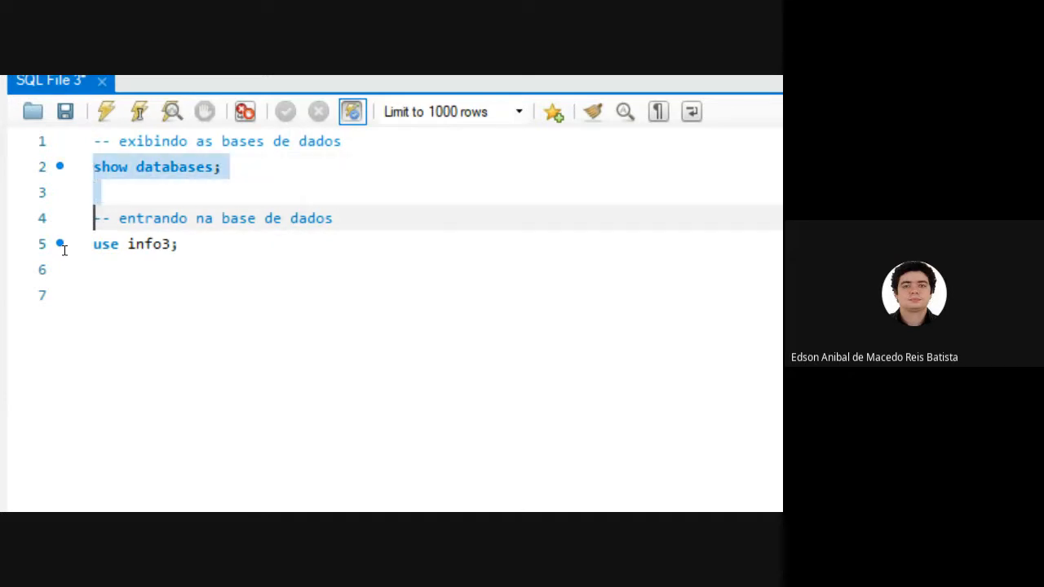
{"action": "key", "text": "shift+Up"}
{"action": "key", "text": "ctrl+shift+Return"}
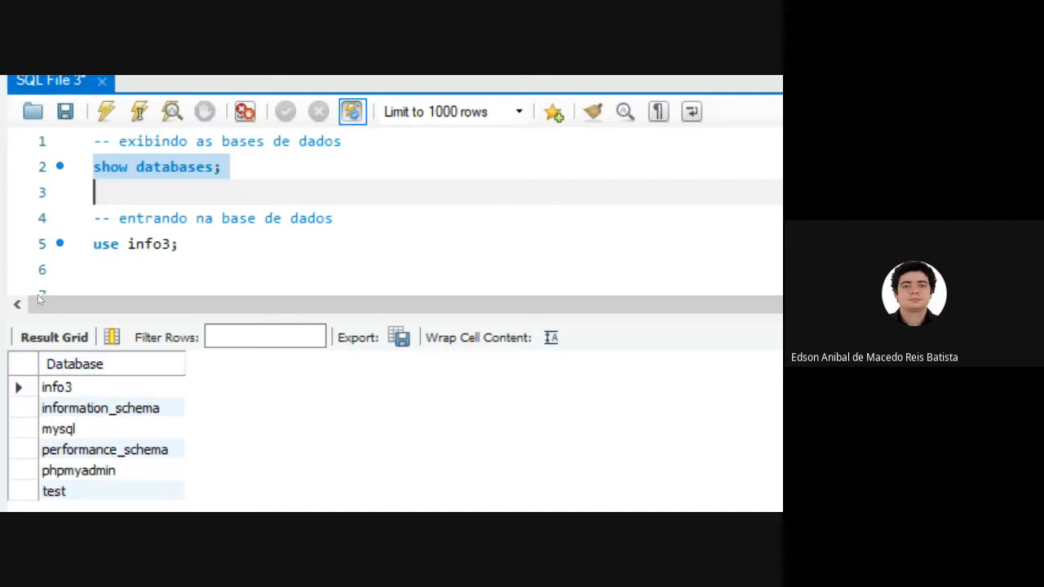
{"action": "left_click", "coordinate": [57, 387]}
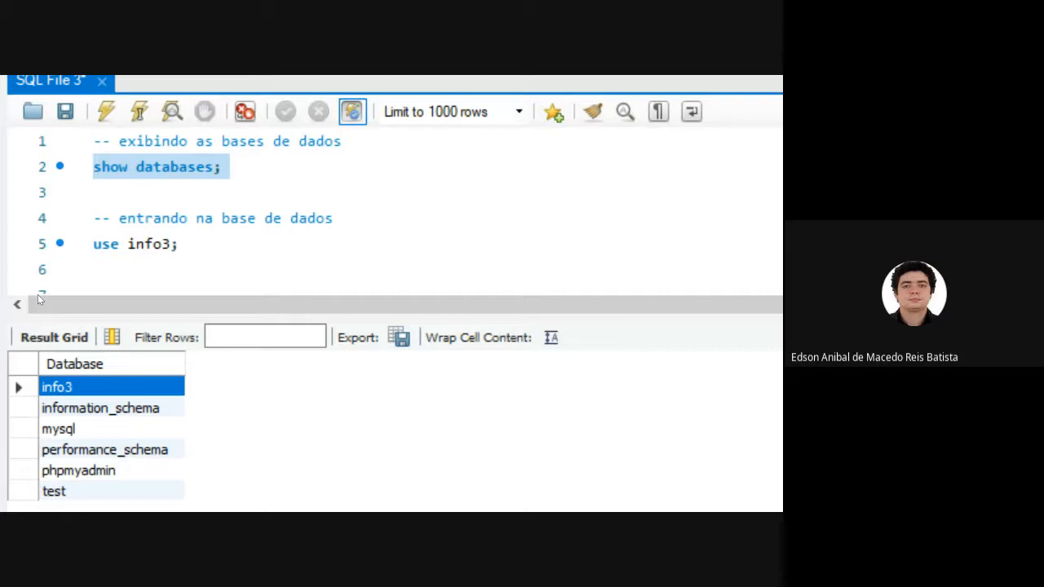
Execute the "use info3;" statement once more, on its own, to enter the info3 database.
{"action": "left_click_drag", "start_coordinate": [194, 245], "coordinate": [144, 244]}
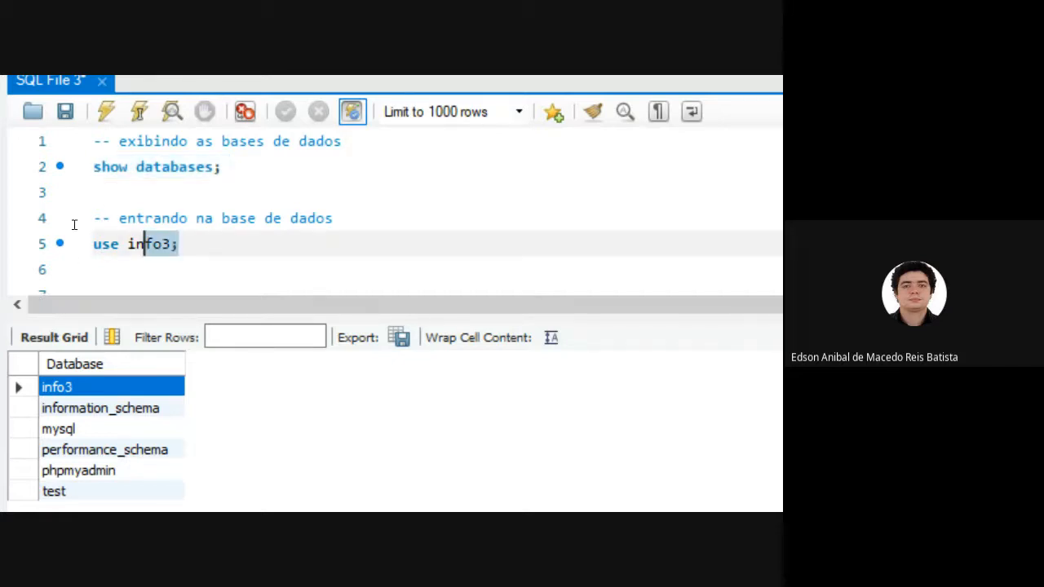
{"action": "left_click_drag", "start_coordinate": [73, 225], "coordinate": [35, 221]}
{"action": "left_click", "coordinate": [106, 111]}
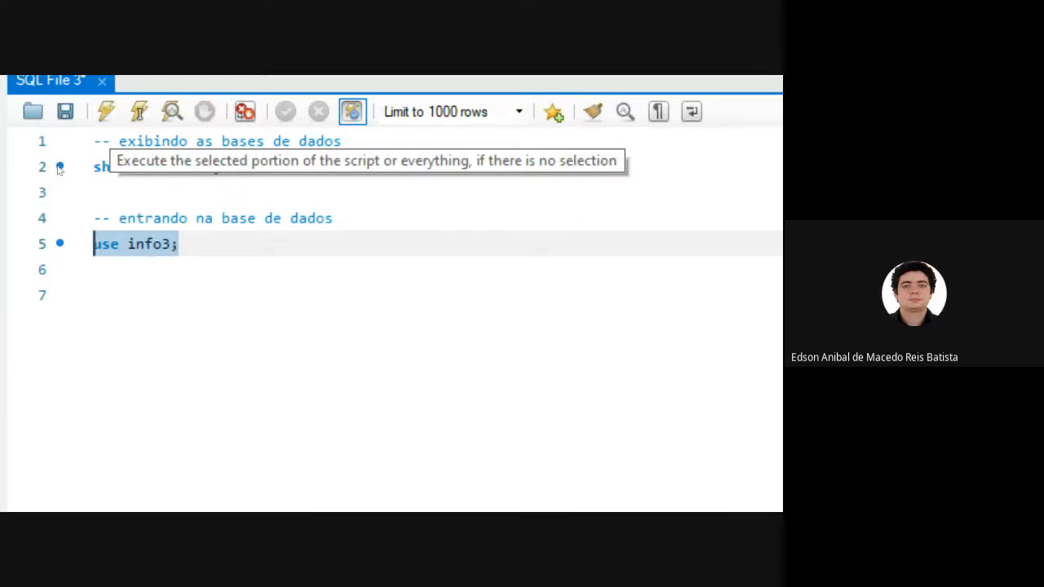
Write the comment "-- exibindo as tabelas da base de dados" on line 7, leaving line 6 blank.
{"action": "key", "text": "End"}
{"action": "key", "text": "Return"}
{"action": "key", "text": "Return"}
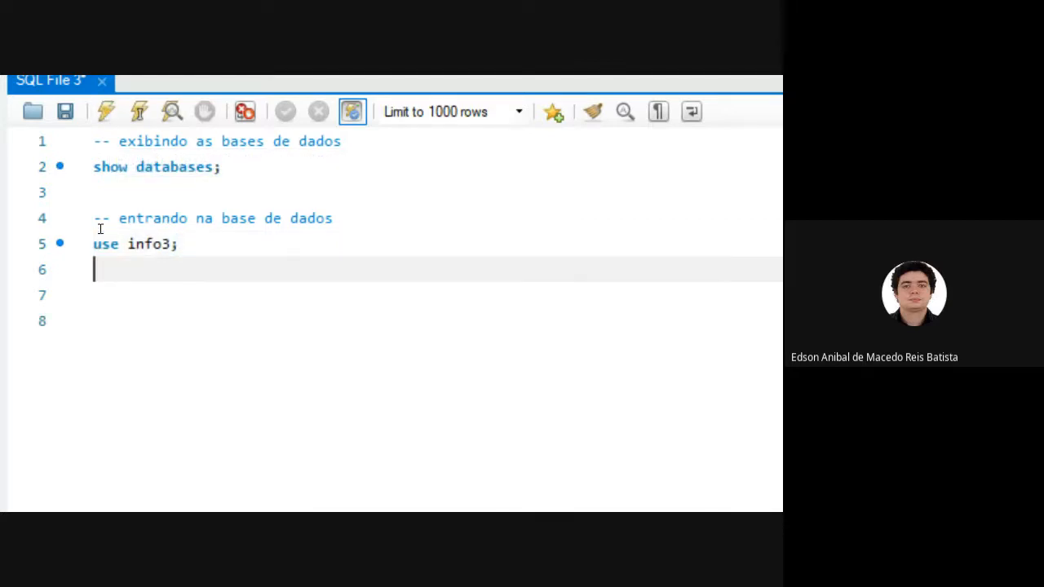
{"action": "type", "text": "--"}
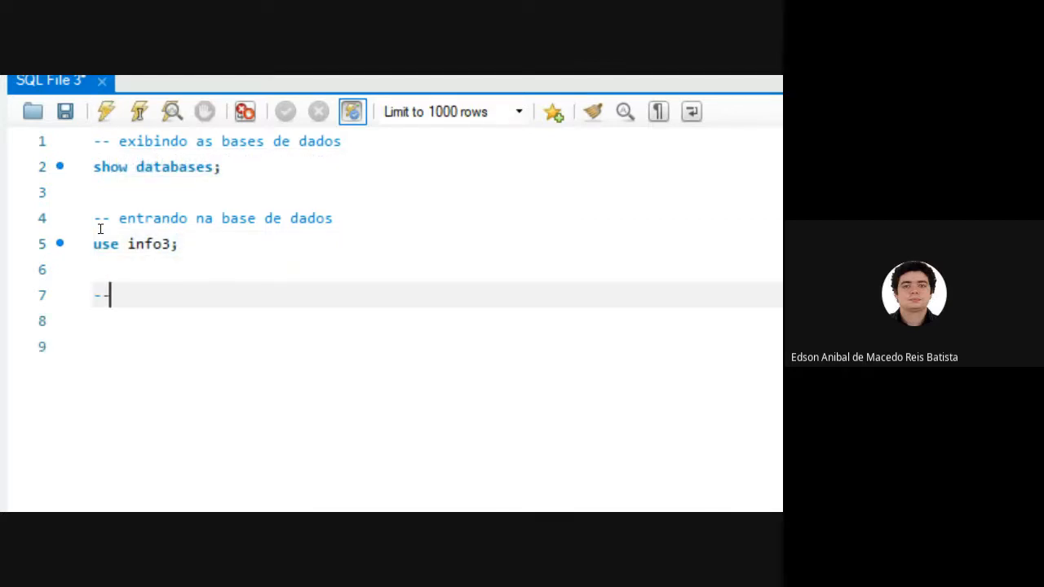
{"action": "type", "text": " exibindos"}
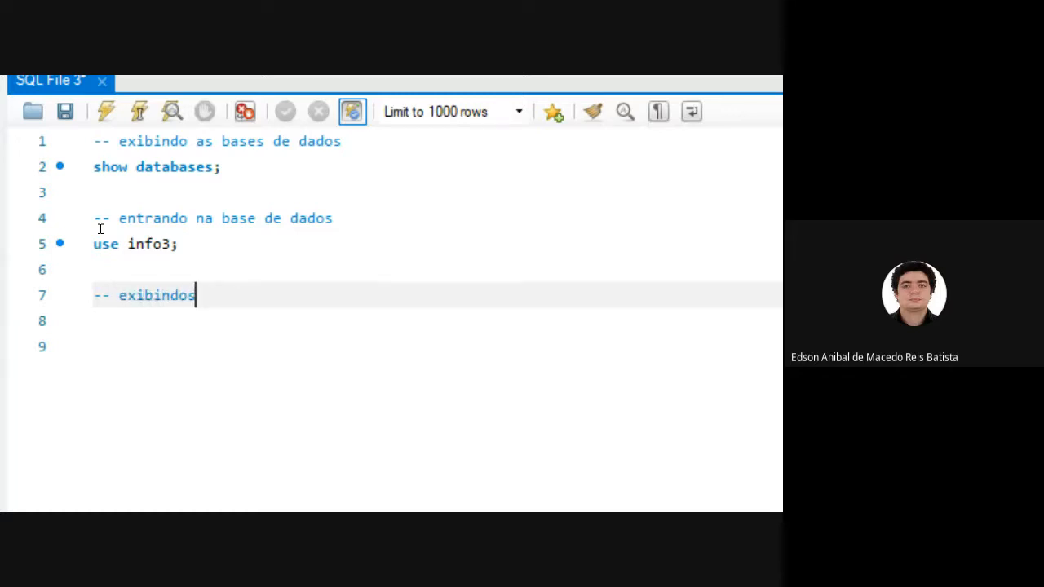
{"action": "key", "text": "Return"}
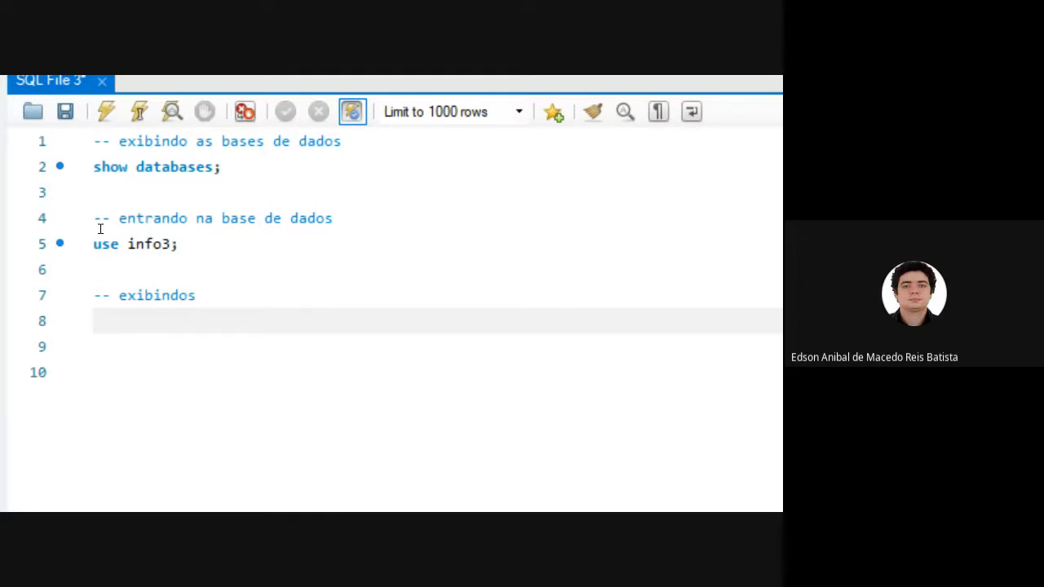
{"action": "key", "text": "Left"}
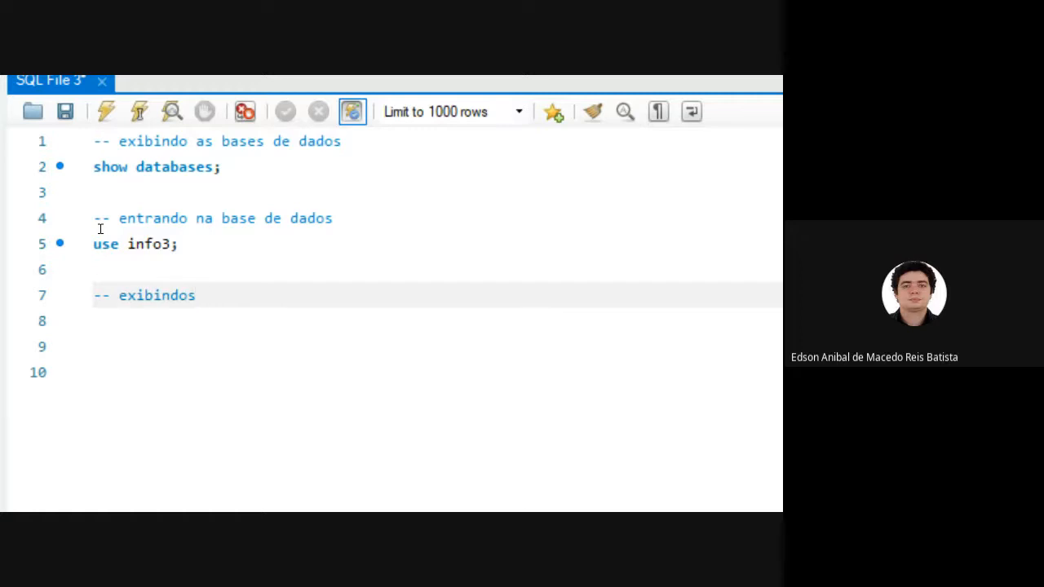
{"action": "key", "text": "BackSpace"}
{"action": "type", "text": "as tabelas d"}
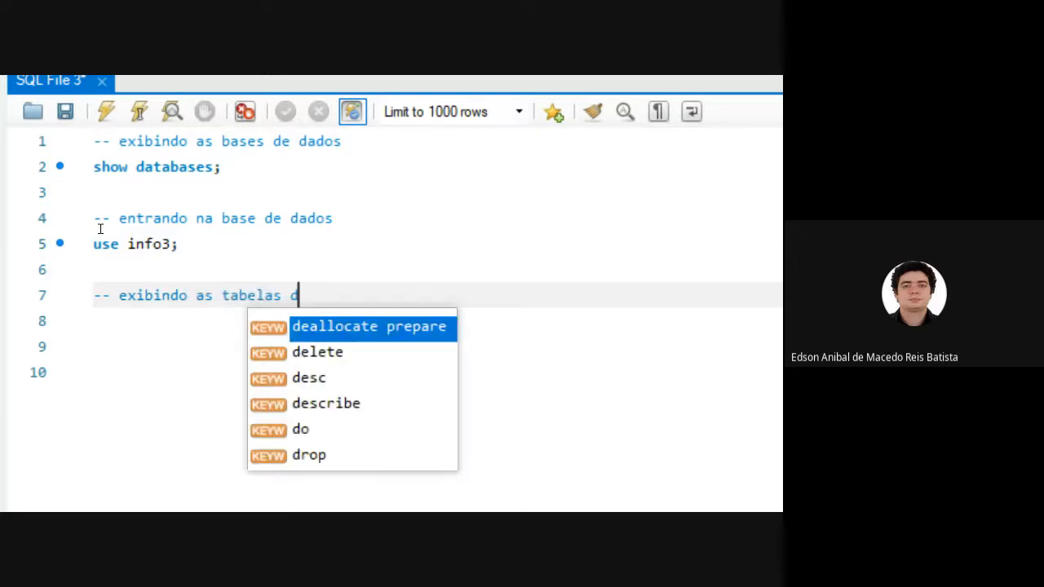
{"action": "type", "text": "a base de dados"}
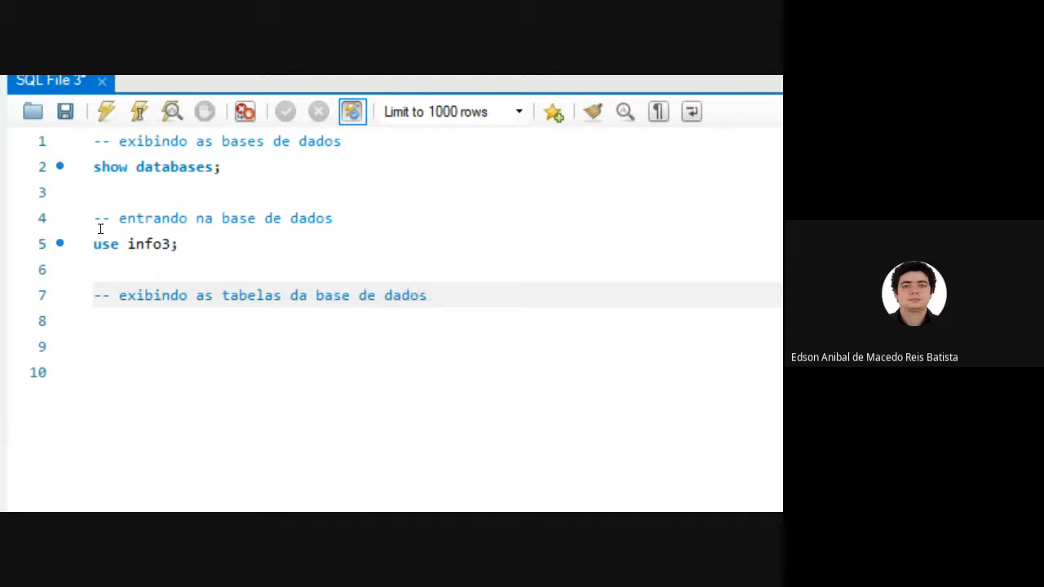
{"action": "key", "text": "Return"}
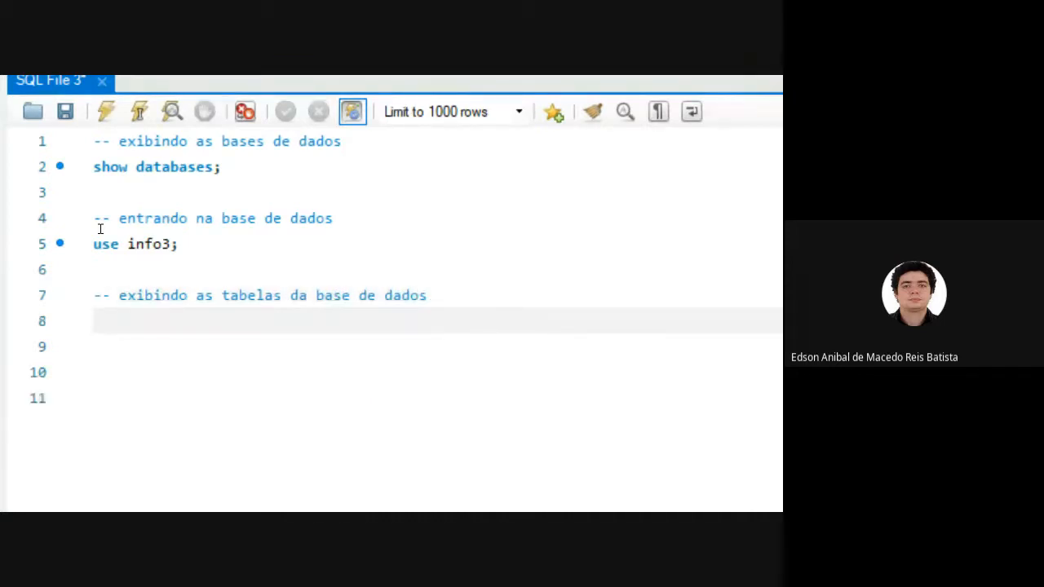
Write the statement "show tables;" on line 8 under the new comment.
{"action": "type", "text": "show d"}
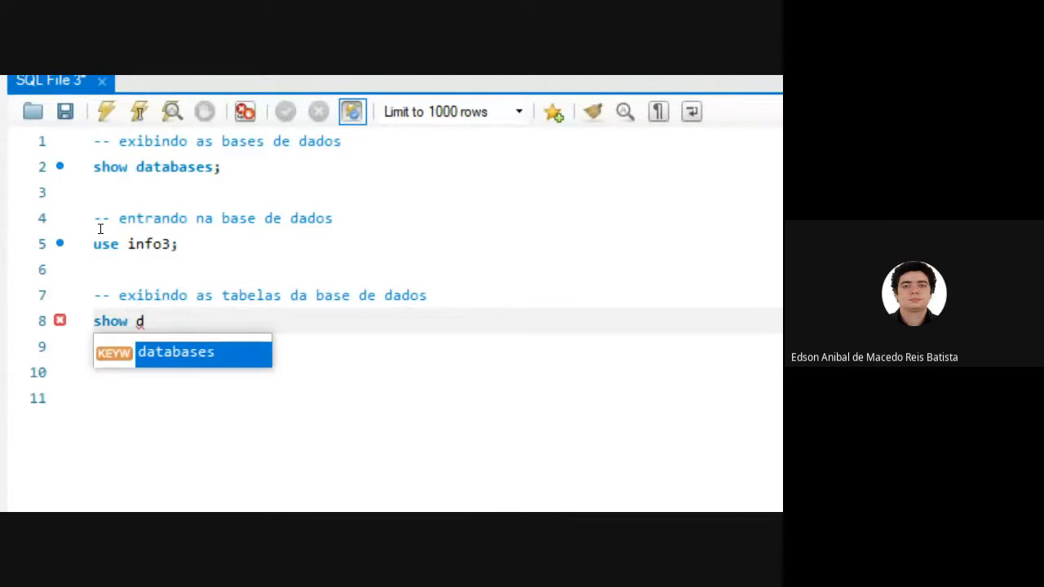
{"action": "key", "text": "BackSpace"}
{"action": "type", "text": "table"}
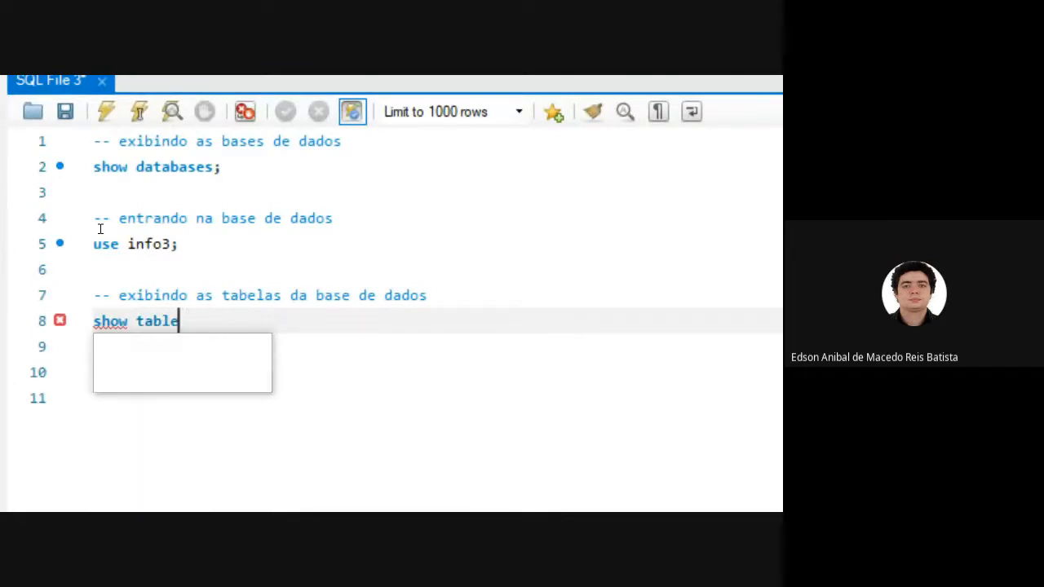
{"action": "type", "text": "s;"}
Execute only the "show tables;" statement on line 8.
{"action": "key", "text": "shift+Left"}
{"action": "key", "text": "shift+Left"}
{"action": "key", "text": "shift+Left"}
{"action": "key", "text": "shift+Left"}
{"action": "key", "text": "shift+Left"}
{"action": "key", "text": "shift+Left"}
{"action": "key", "text": "shift+Left"}
{"action": "key", "text": "shift+Left"}
{"action": "key", "text": "shift+Left"}
{"action": "key", "text": "shift+Left"}
{"action": "key", "text": "shift+Left"}
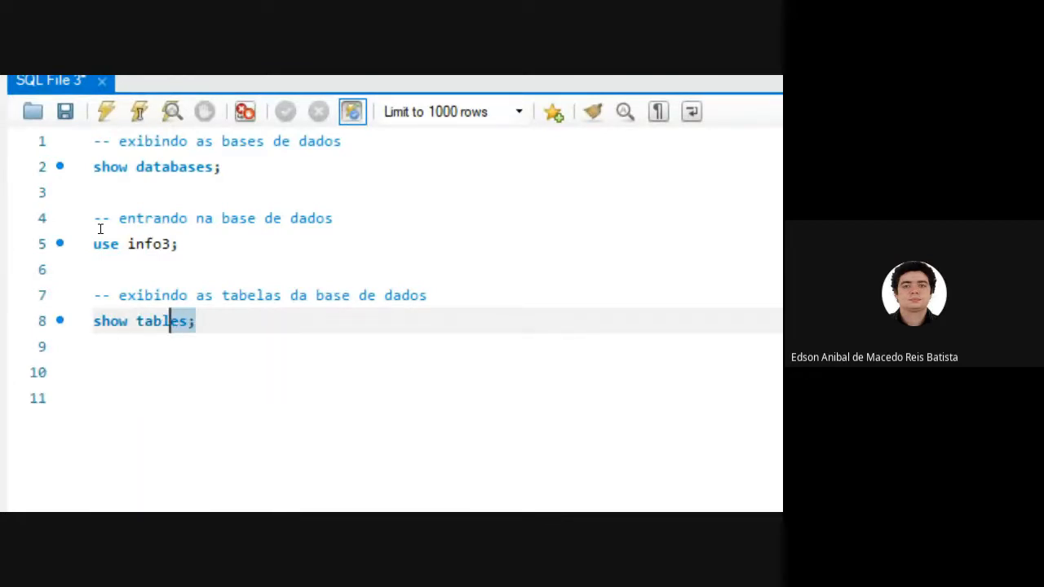
{"action": "key", "text": "shift+Left"}
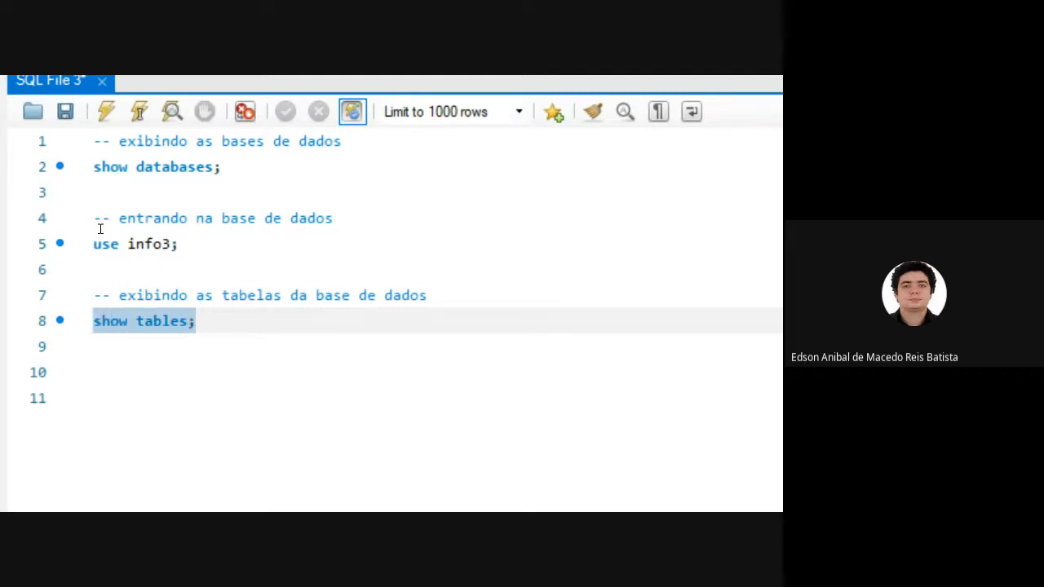
{"action": "left_click", "coordinate": [106, 111]}
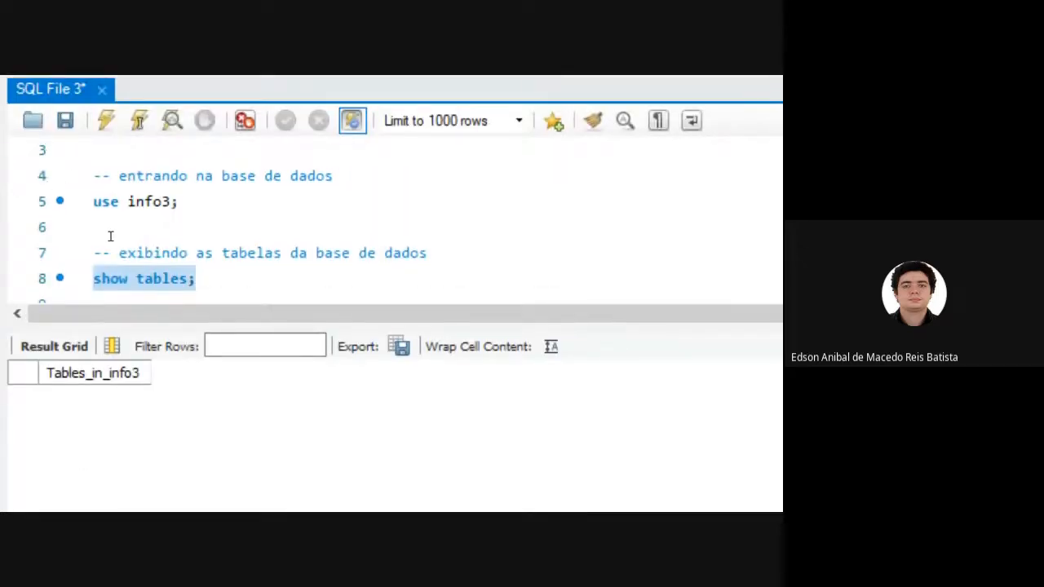
Clear the selection and start a new empty line 9 below the "show tables;" statement.
{"action": "key", "text": "Right"}
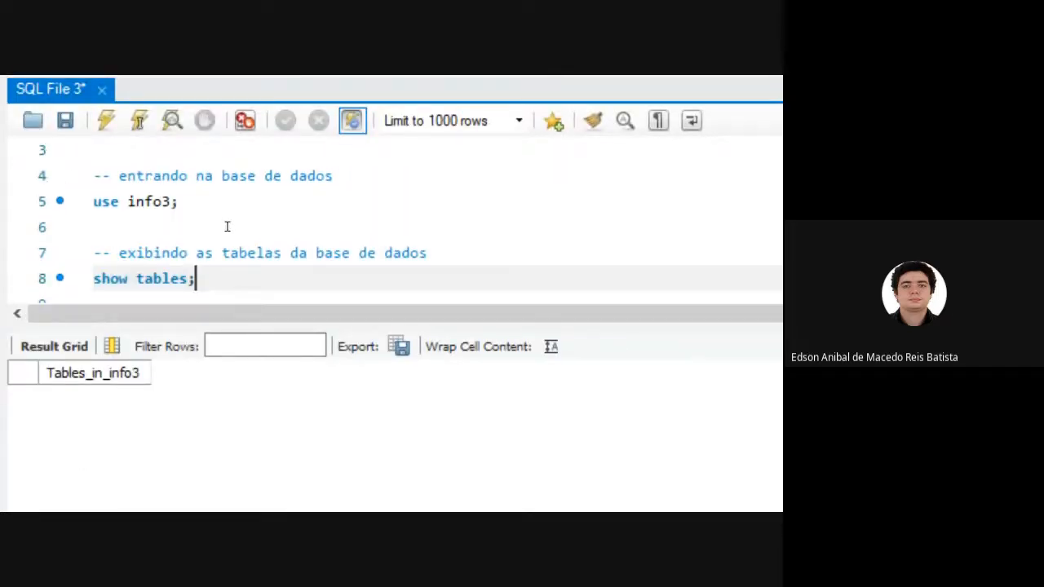
{"action": "key", "text": "Up"}
{"action": "key", "text": "Down"}
{"action": "key", "text": "Return"}
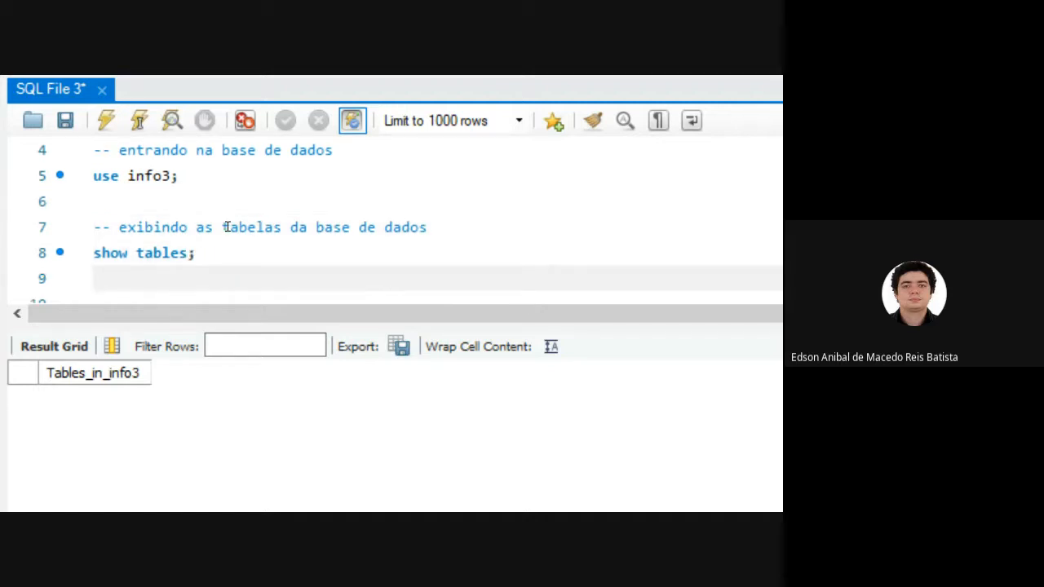
Switch to the Google Meet call in Firefox to read the chat messages, and return to MySQL Workbench.
{"action": "key", "text": "alt+Tab"}
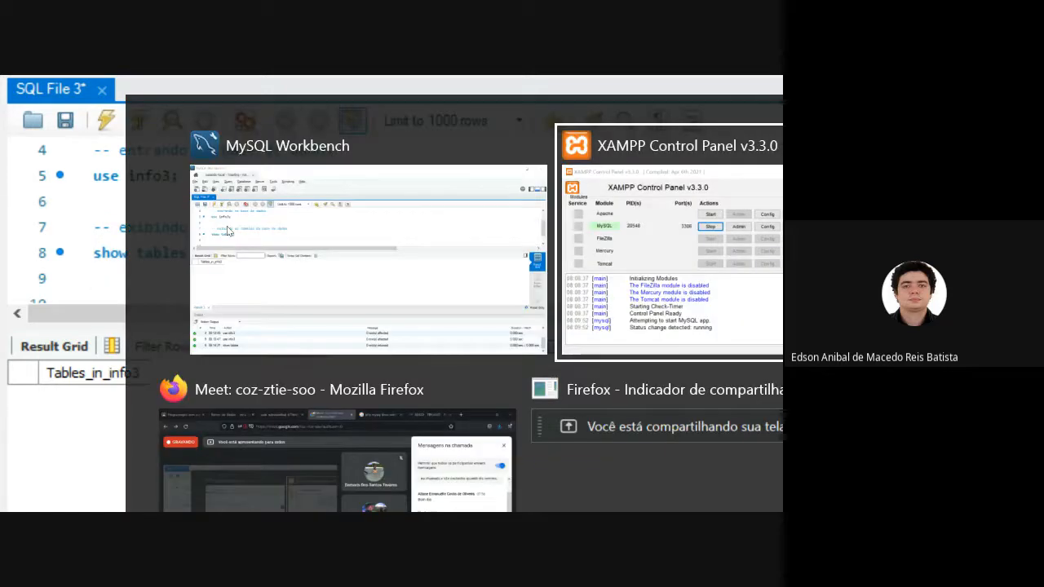
{"action": "key", "text": "alt+Tab"}
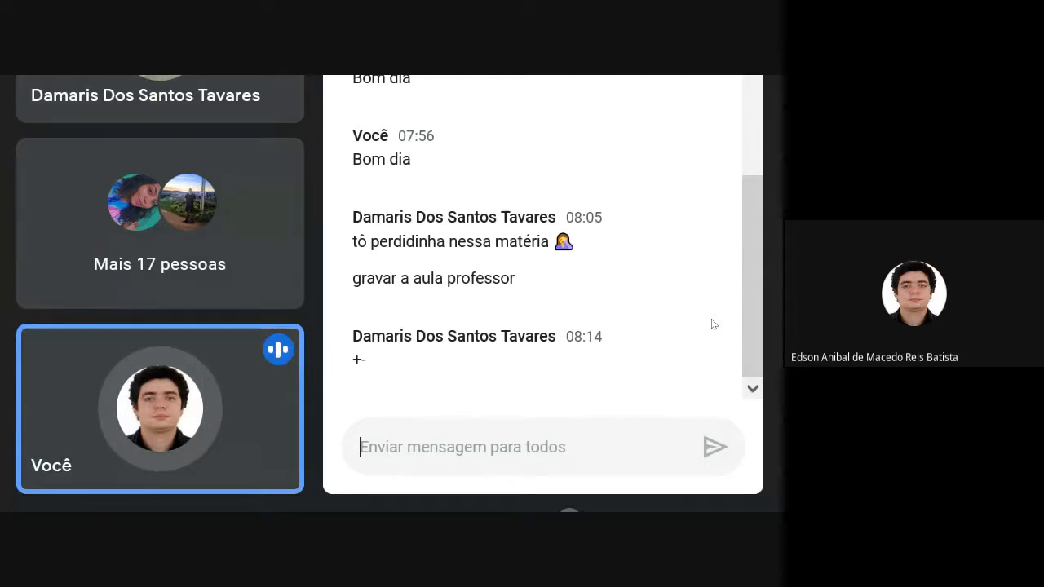
{"action": "key", "text": "alt+Tab"}
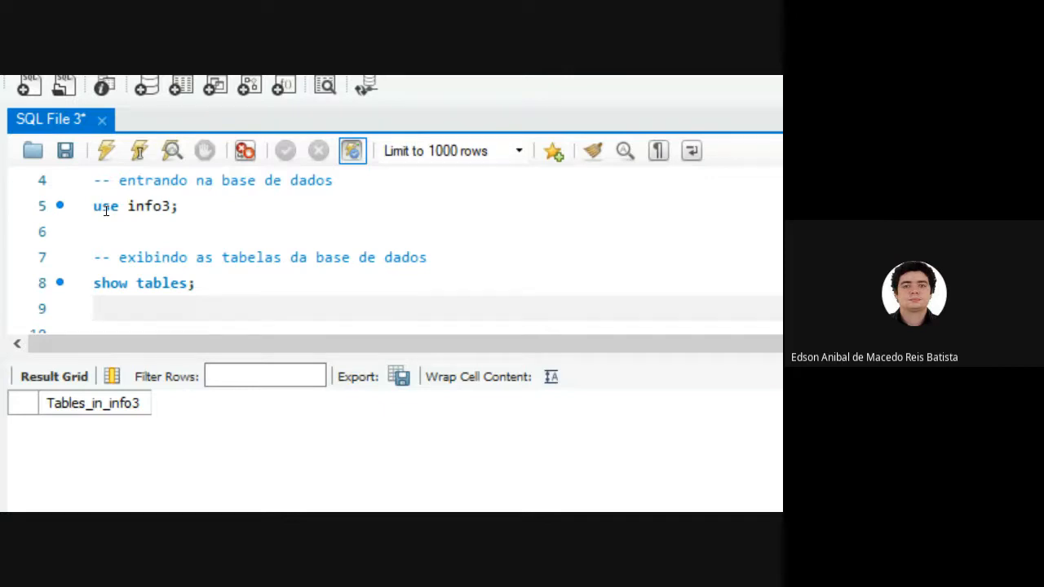
Switch to the XAMPP Control Panel to review the MySQL module's status, and return to MySQL Workbench.
{"action": "key", "text": "alt+Tab"}
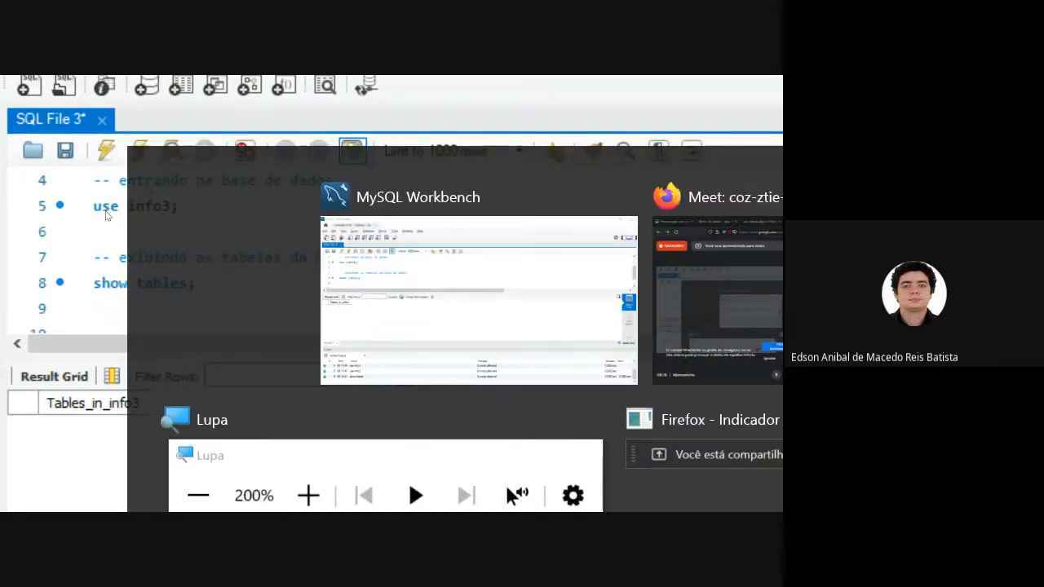
{"action": "key", "text": "alt+Tab"}
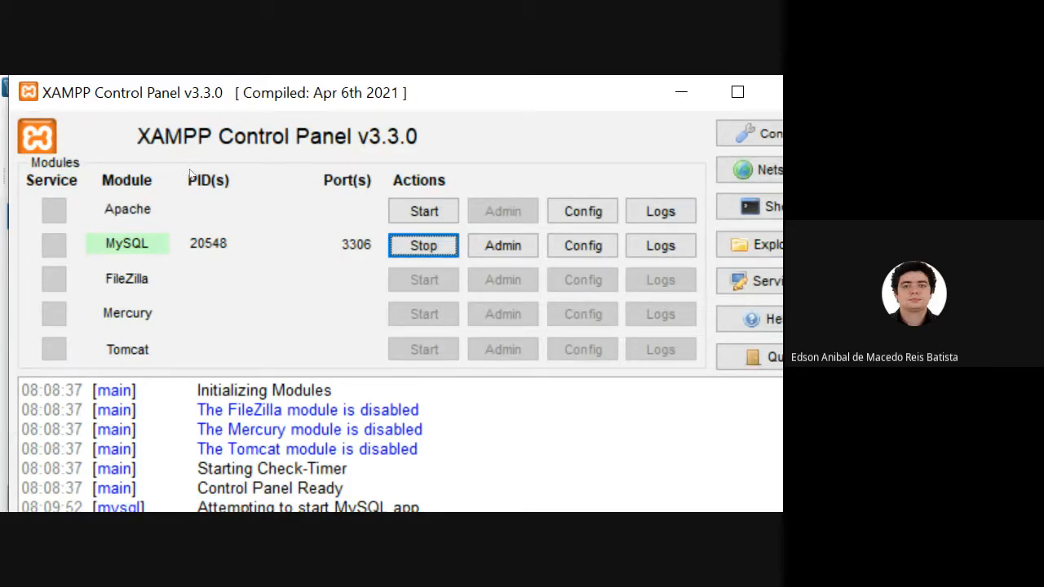
{"action": "key", "text": "alt+Tab"}
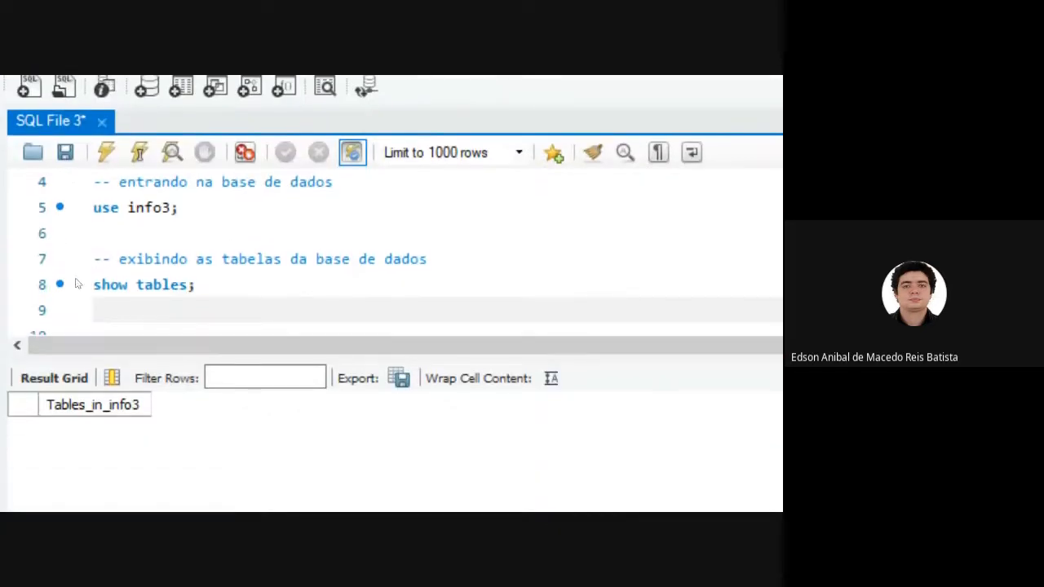
Review the commented statements in the SQL script line by line, from "show databases;" on line 2 to "show tables;" on line 8.
{"action": "key", "text": "Up"}
{"action": "key", "text": "Up"}
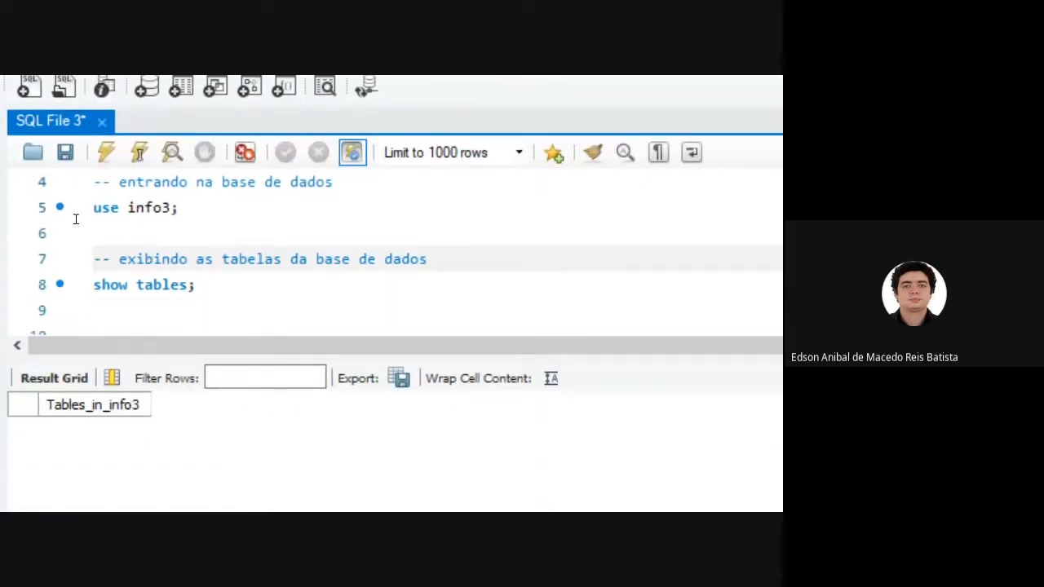
{"action": "key", "text": "Up"}
{"action": "key", "text": "Up"}
{"action": "key", "text": "Up"}
{"action": "key", "text": "Up"}
{"action": "key", "text": "Up"}
{"action": "key", "text": "Up"}
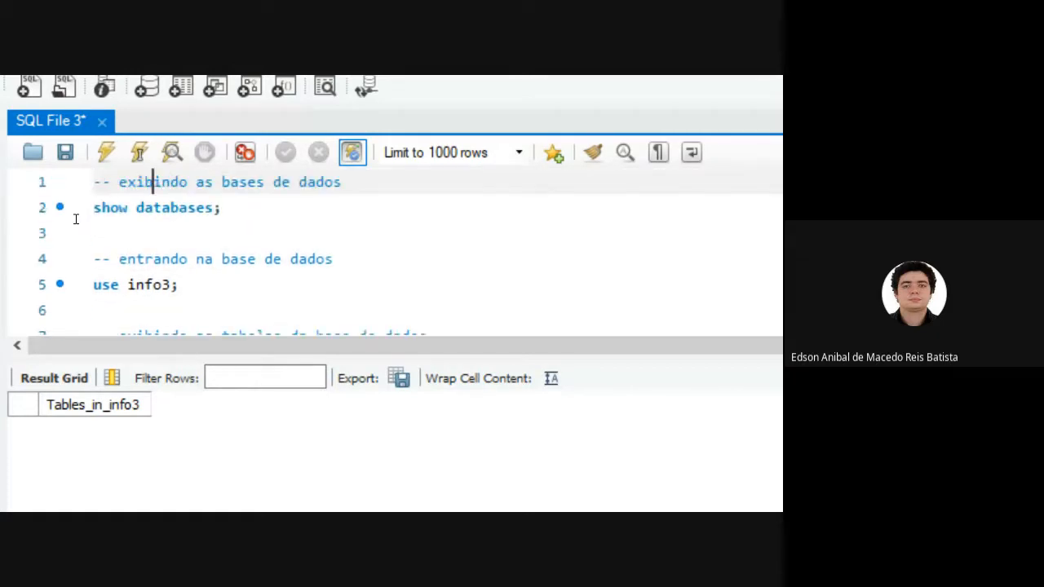
{"action": "key", "text": "Home"}
{"action": "key", "text": "Down"}
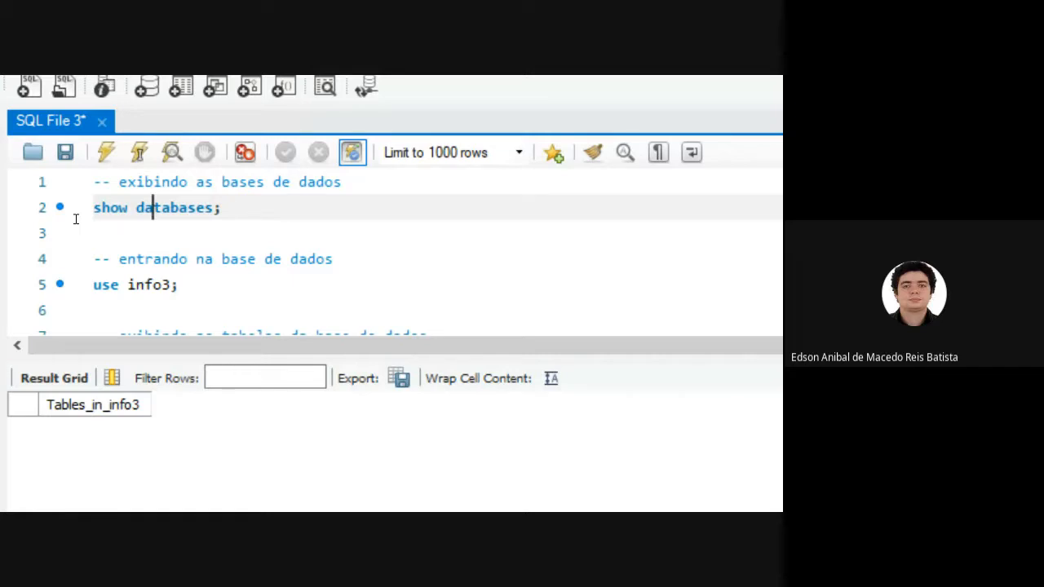
{"action": "key", "text": "Down"}
{"action": "key", "text": "Down"}
{"action": "key", "text": "Down"}
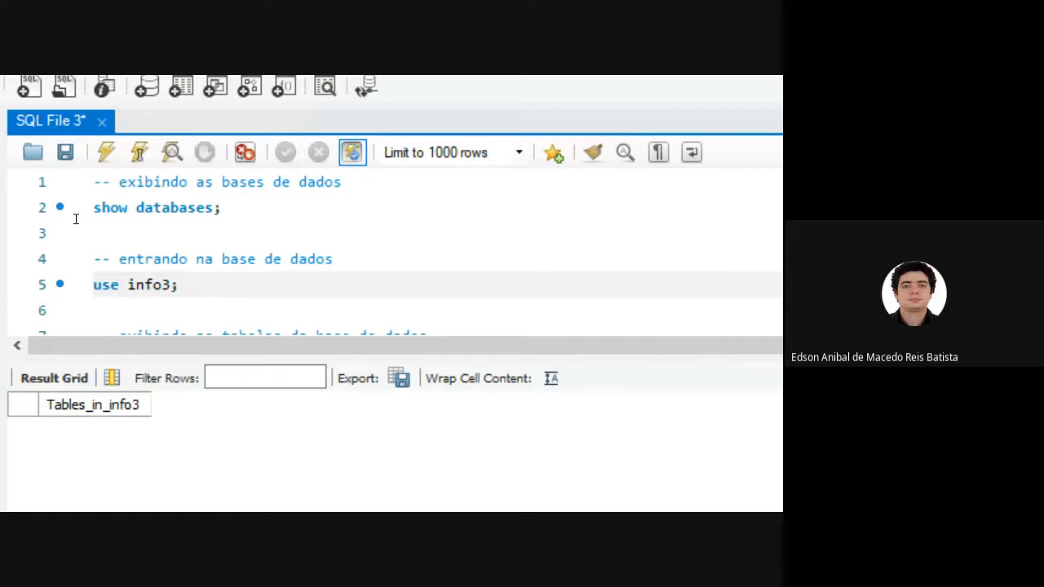
{"action": "key", "text": "Down"}
{"action": "key", "text": "Down"}
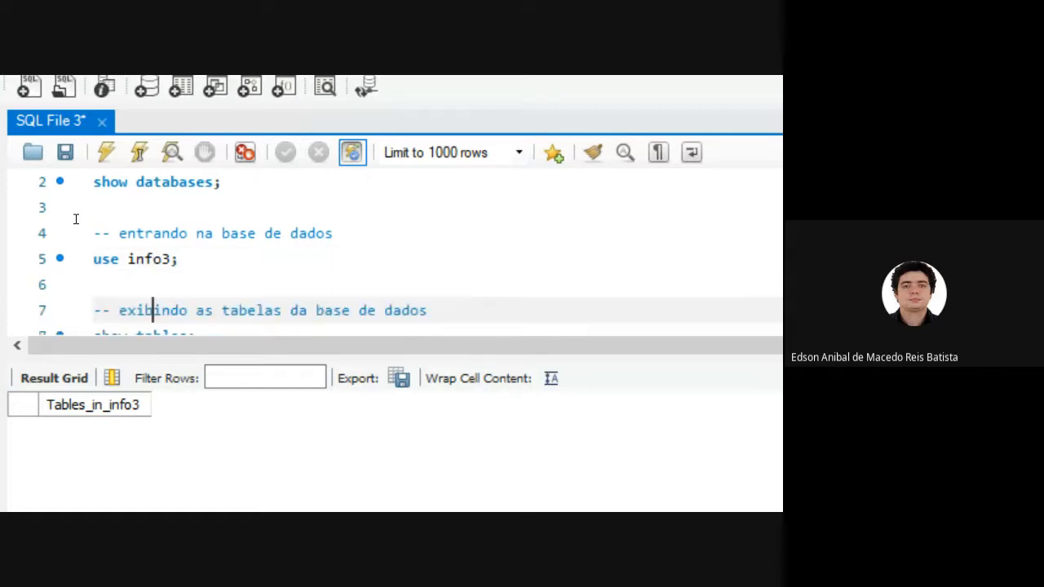
{"action": "key", "text": "Down"}
{"action": "key", "text": "Down"}
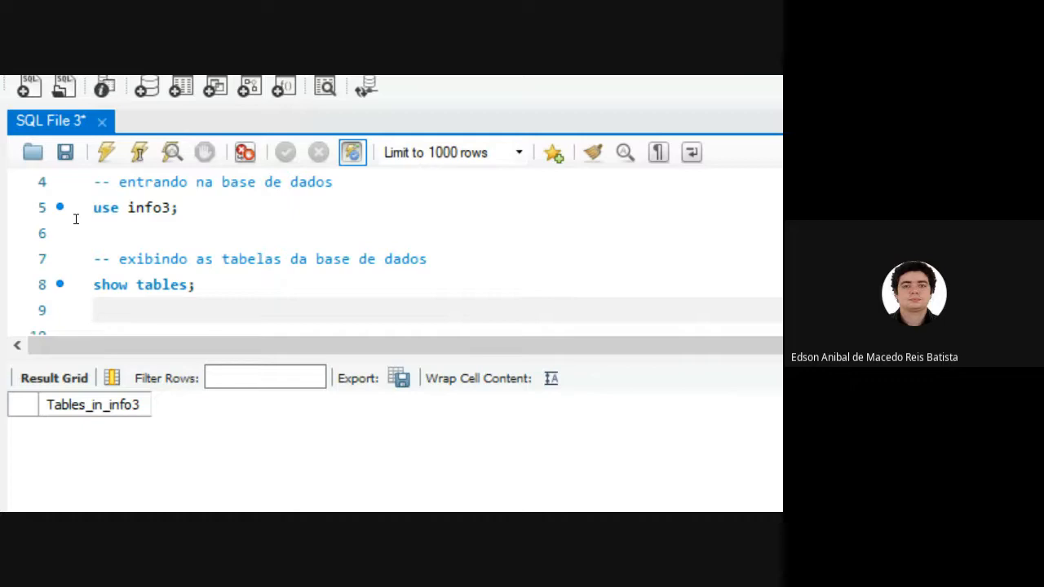
{"action": "key", "text": "Up"}
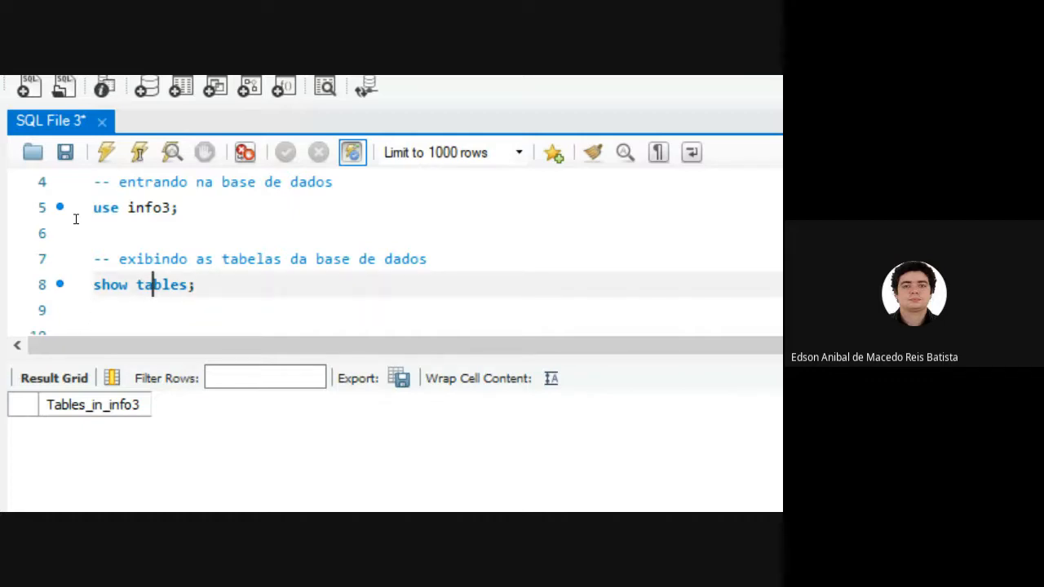
{"action": "key", "text": "Down"}
{"action": "key", "text": "Down"}
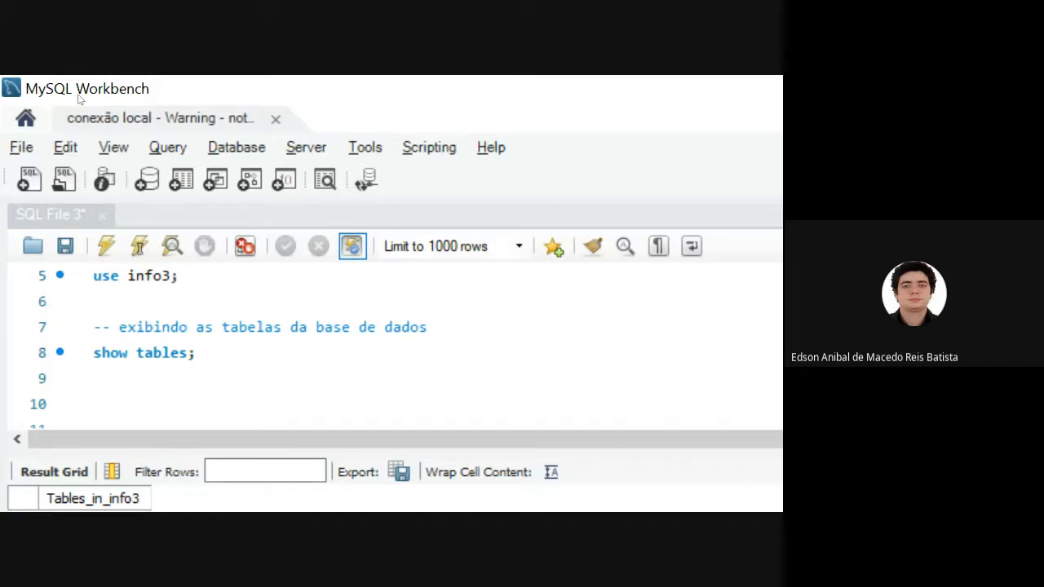
Create a new MySQL model from the Models home screen and add an EER diagram to it.
{"action": "left_click", "coordinate": [13, 101]}
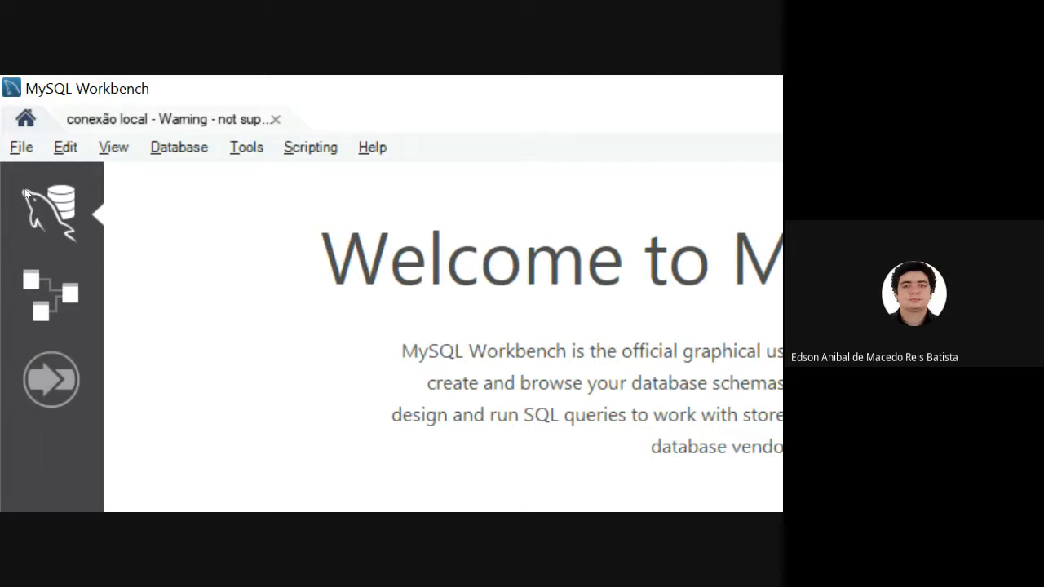
{"action": "left_click", "coordinate": [50, 295]}
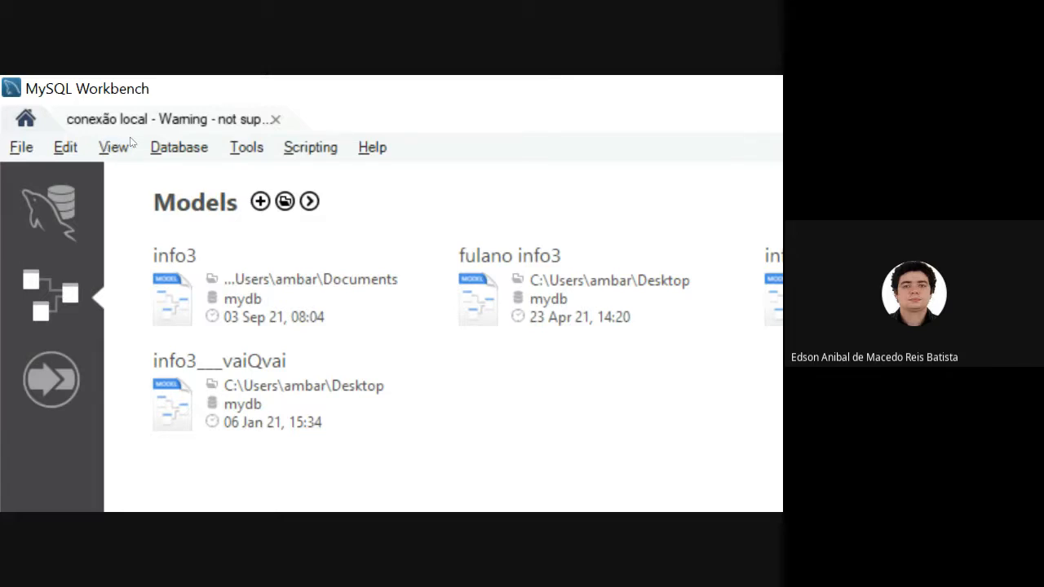
{"action": "key", "text": "ctrl+n"}
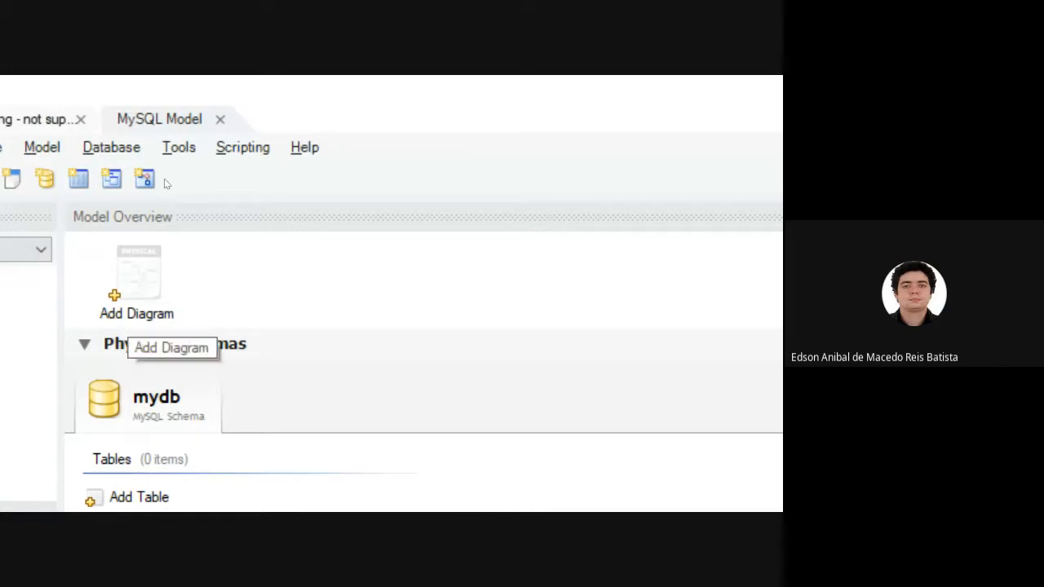
{"action": "left_click", "coordinate": [132, 307]}
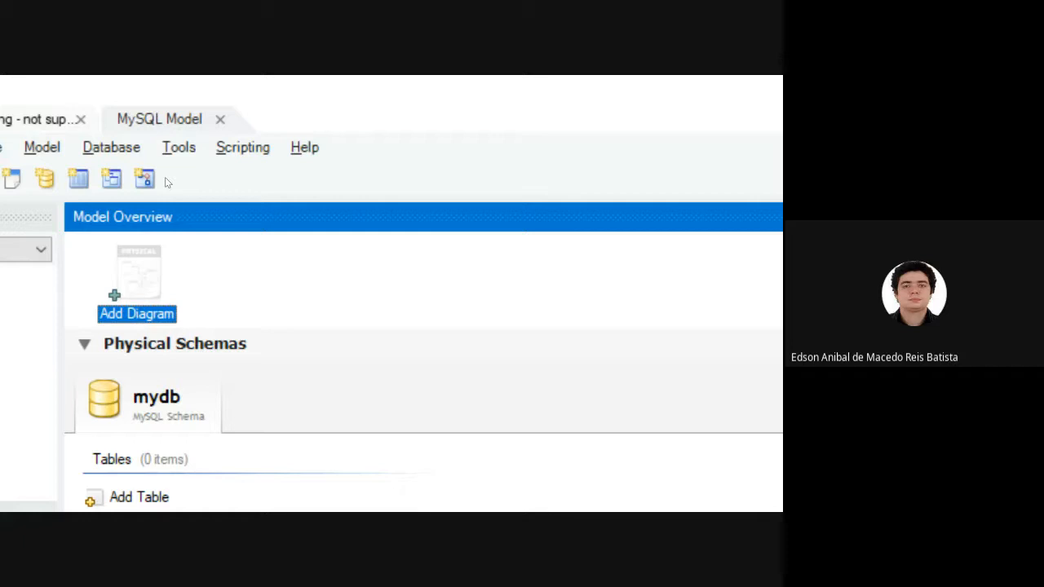
{"action": "double_click", "coordinate": [138, 280]}
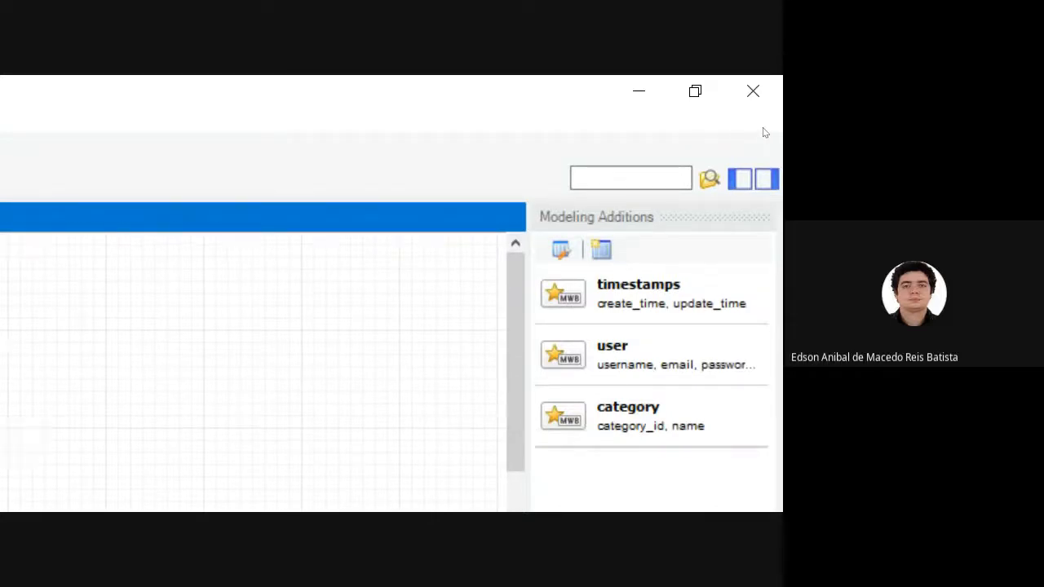
Hide both side panels of the diagram editor and place a new table in the mydb schema on the canvas.
{"action": "left_click", "coordinate": [741, 178]}
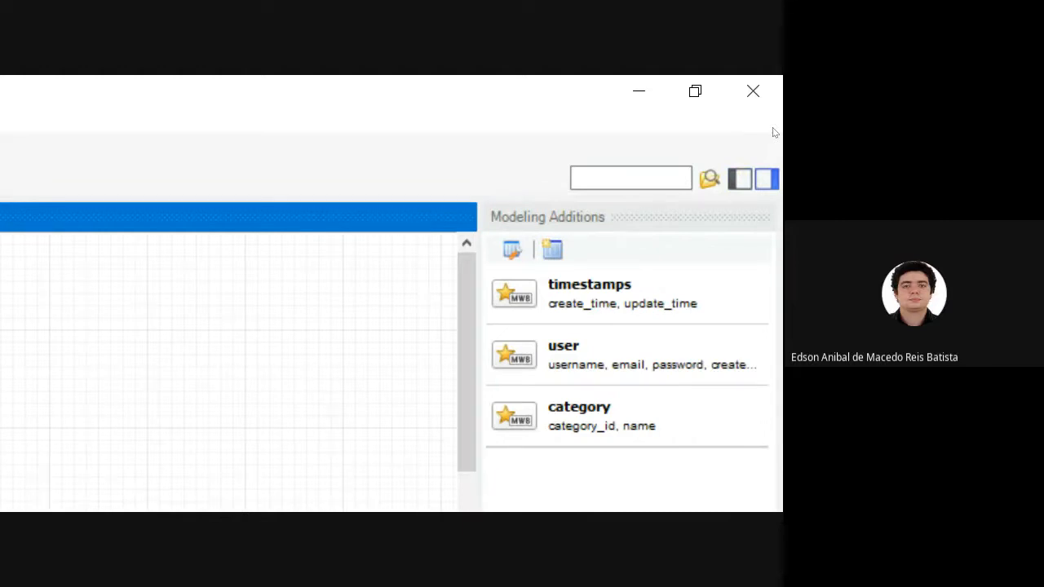
{"action": "left_click", "coordinate": [767, 178]}
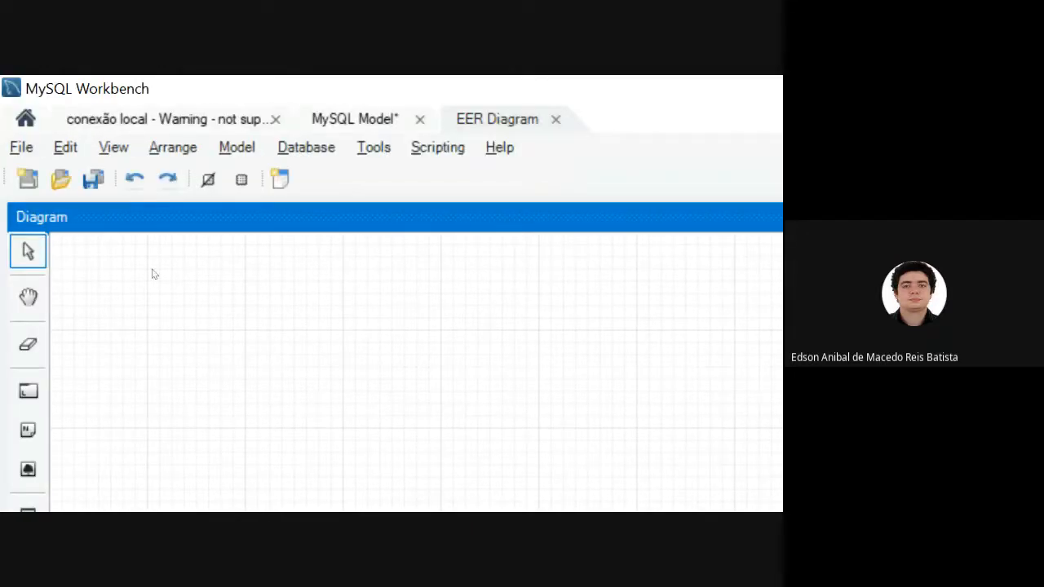
{"action": "key", "text": "n"}
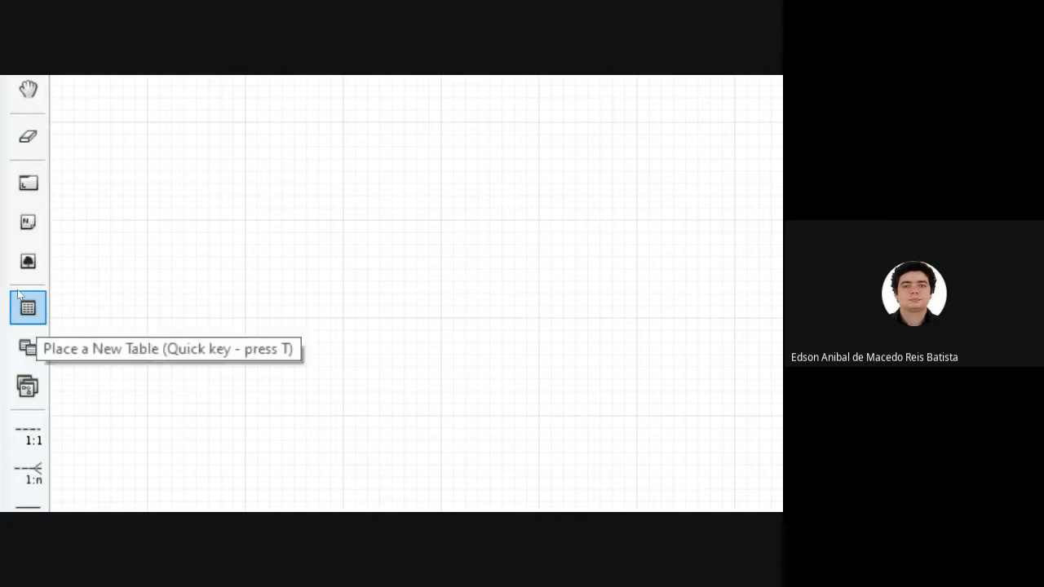
{"action": "left_click", "coordinate": [18, 295]}
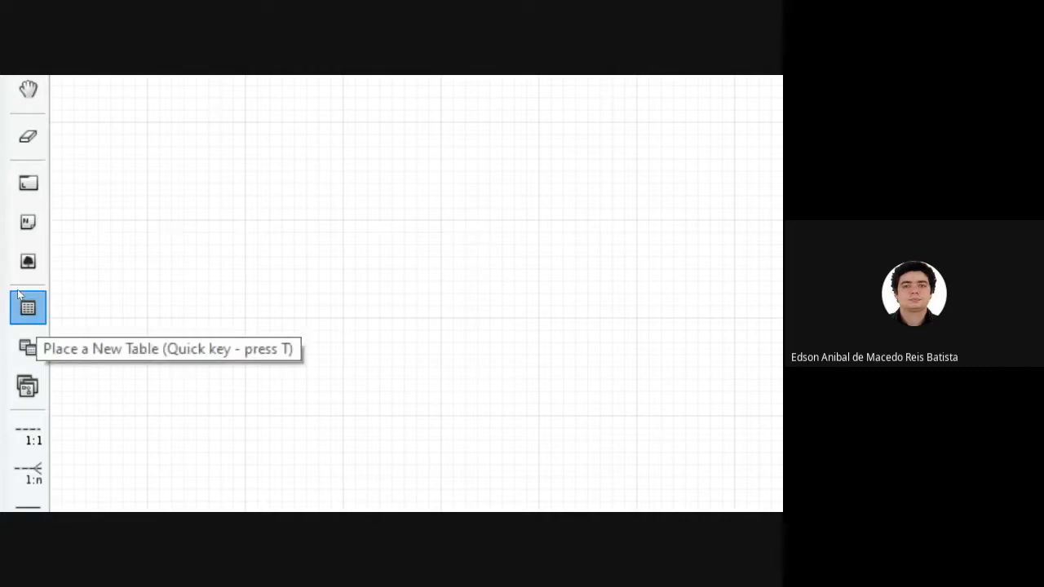
{"action": "left_click", "coordinate": [133, 237]}
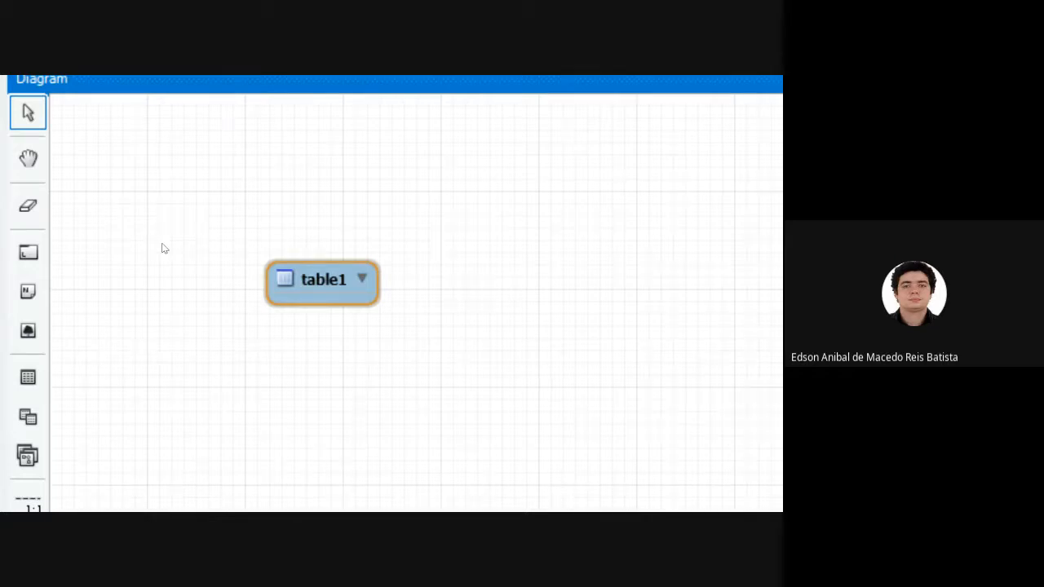
Switch to the Google Meet call in Firefox to check the chat, and return to MySQL Workbench.
{"action": "key", "text": "alt+Tab"}
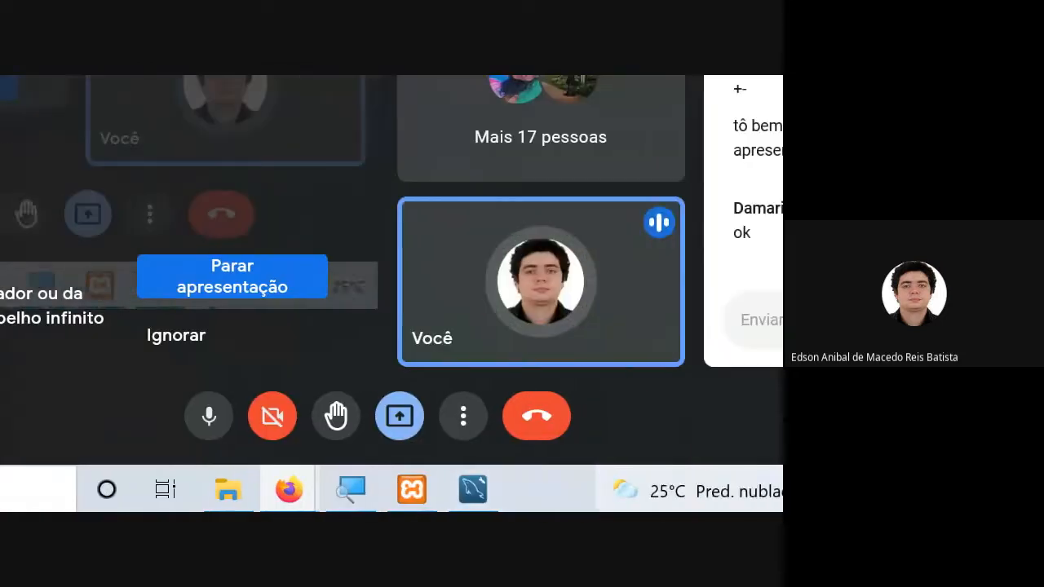
{"action": "mouse_move", "coordinate": [472, 489]}
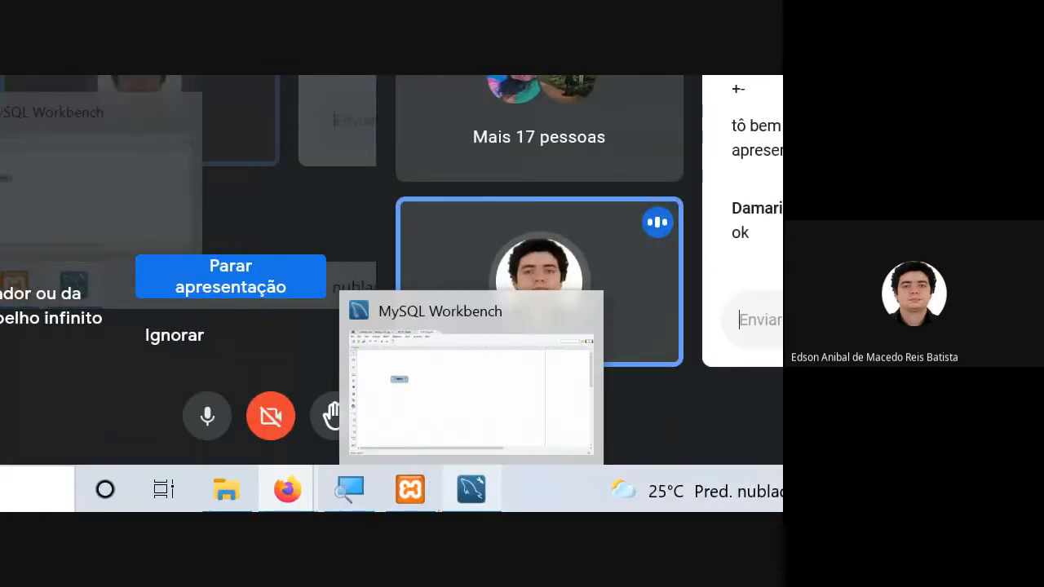
{"action": "mouse_move", "coordinate": [385, 440]}
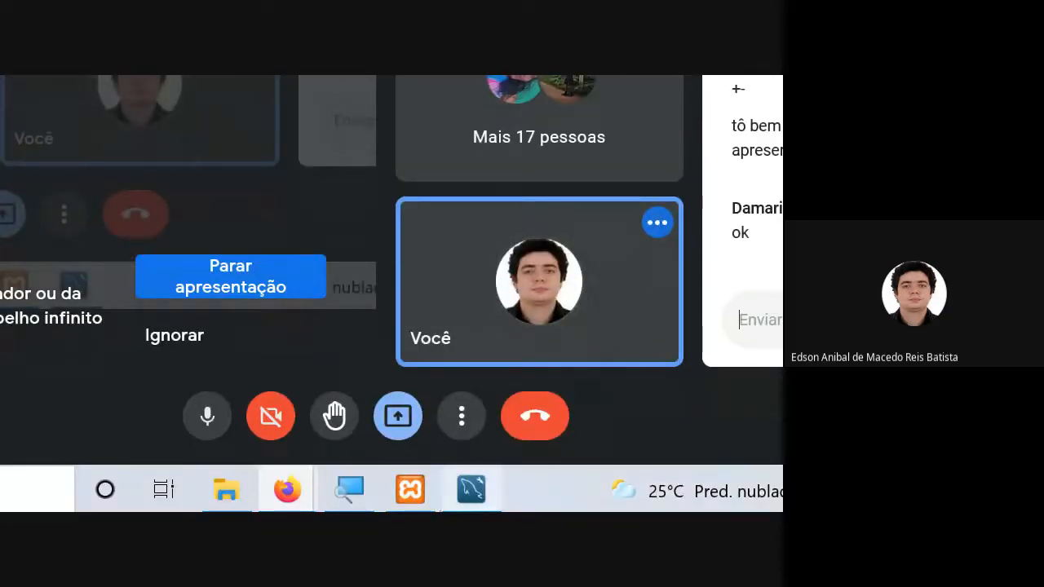
{"action": "left_click", "coordinate": [471, 490]}
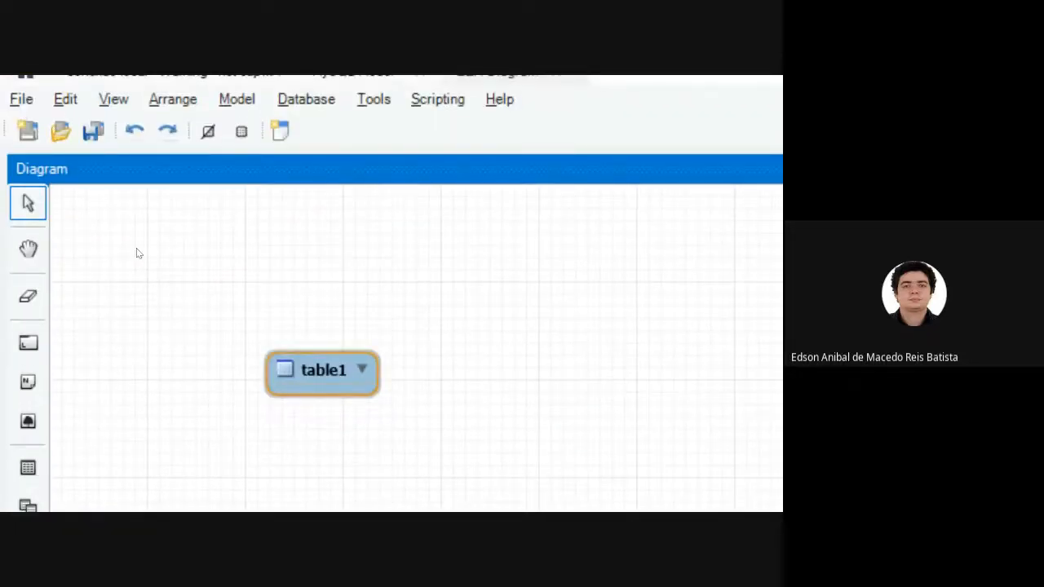
Return to the SQL script of the local connection and execute only the "show tables;" statement on line 8.
{"action": "left_click", "coordinate": [116, 117]}
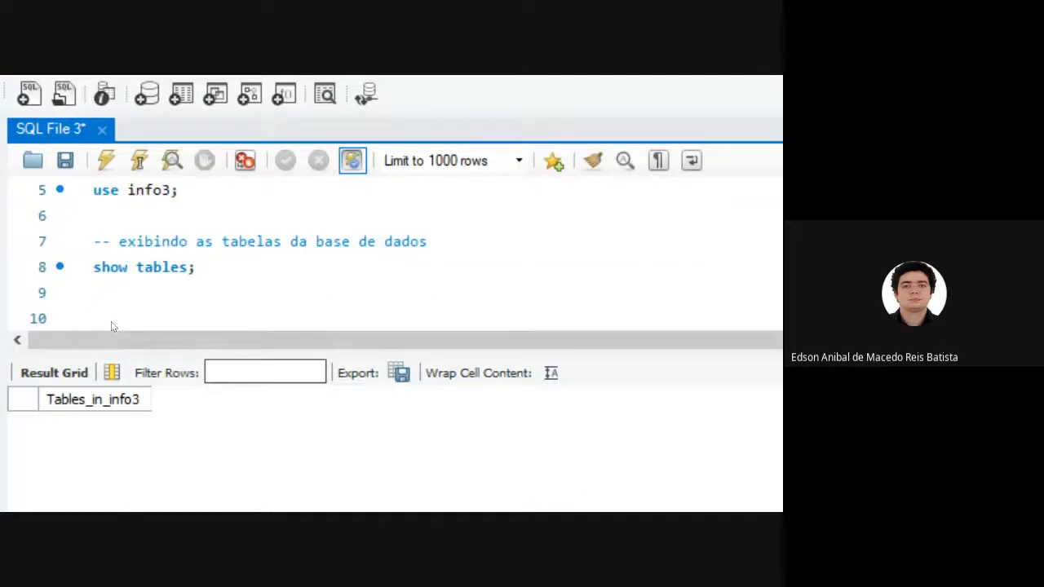
{"action": "left_click_drag", "start_coordinate": [194, 259], "coordinate": [93, 259]}
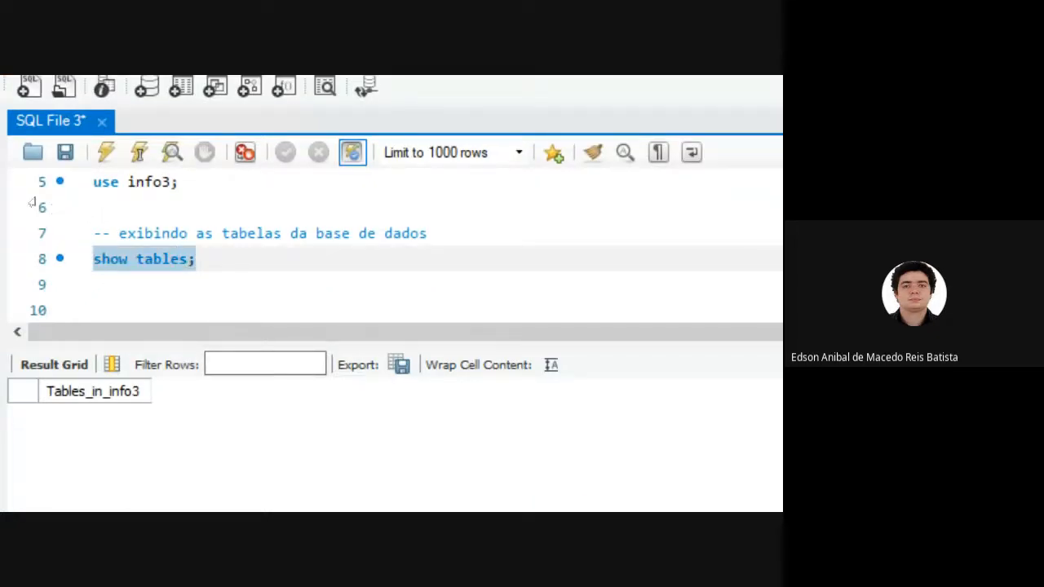
{"action": "left_click", "coordinate": [106, 152]}
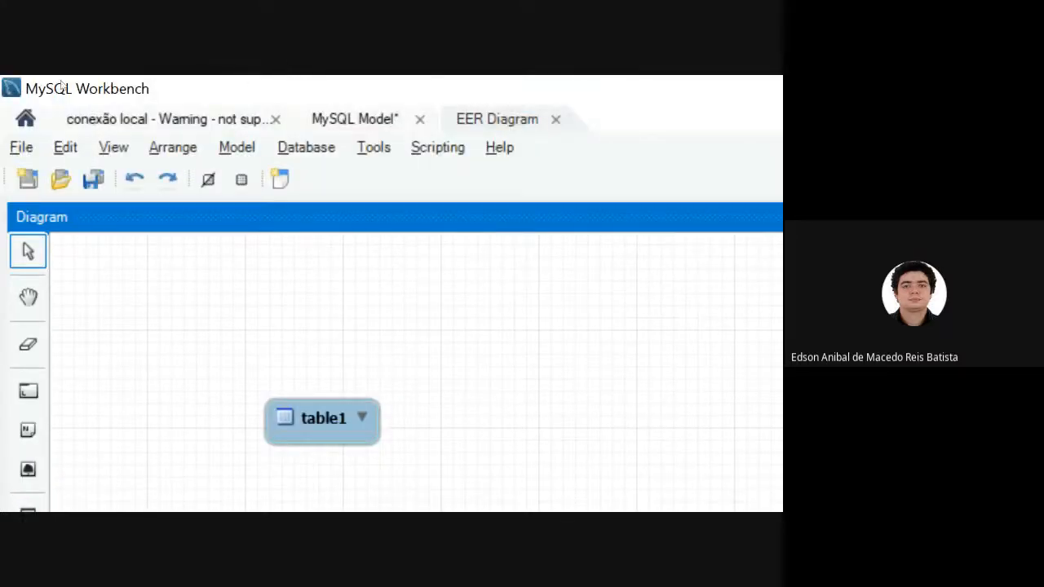
View the Models home screen and the MySQL model overview, and return to the EER diagram.
{"action": "left_click", "coordinate": [25, 119]}
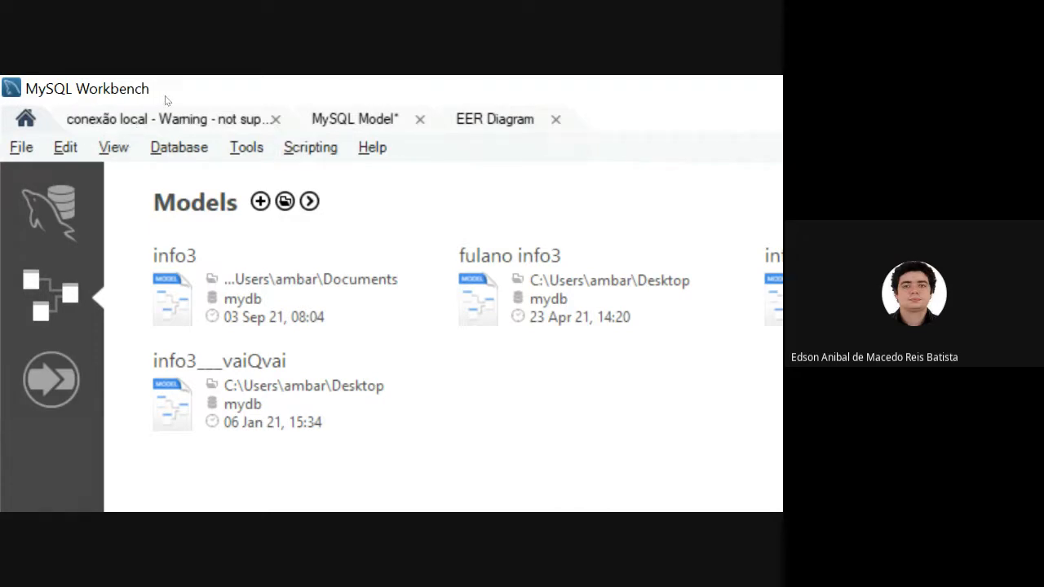
{"action": "left_click", "coordinate": [331, 117]}
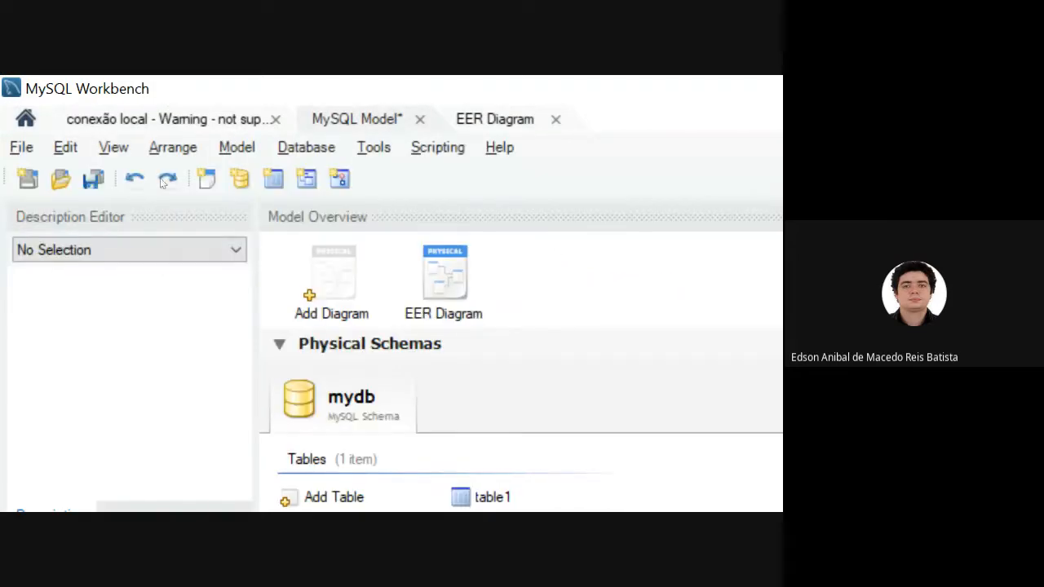
{"action": "left_click", "coordinate": [505, 119]}
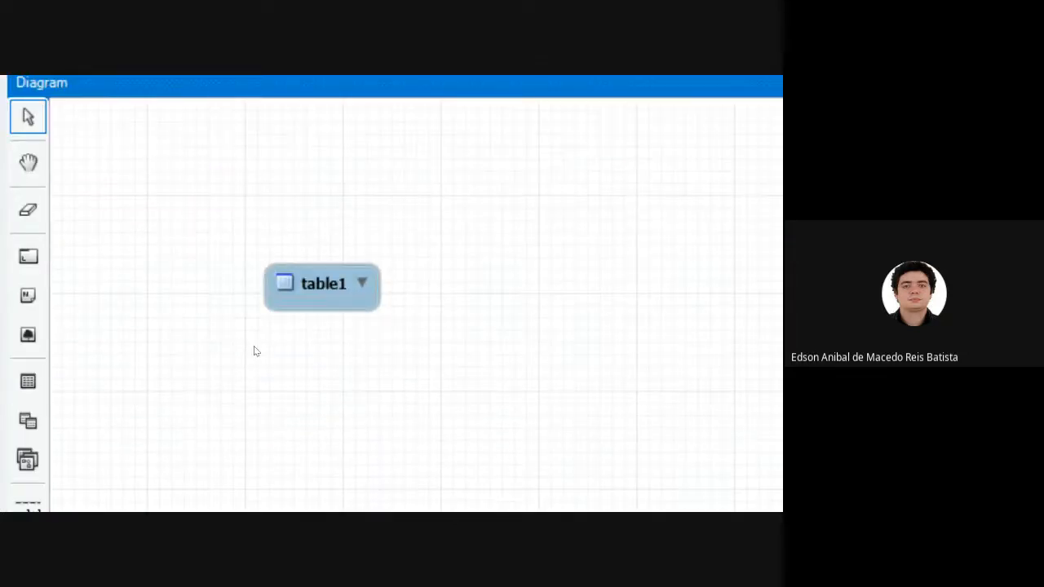
Enlarge the table1 box on the diagram in height and width, and move it further up the canvas.
{"action": "left_click", "coordinate": [28, 380]}
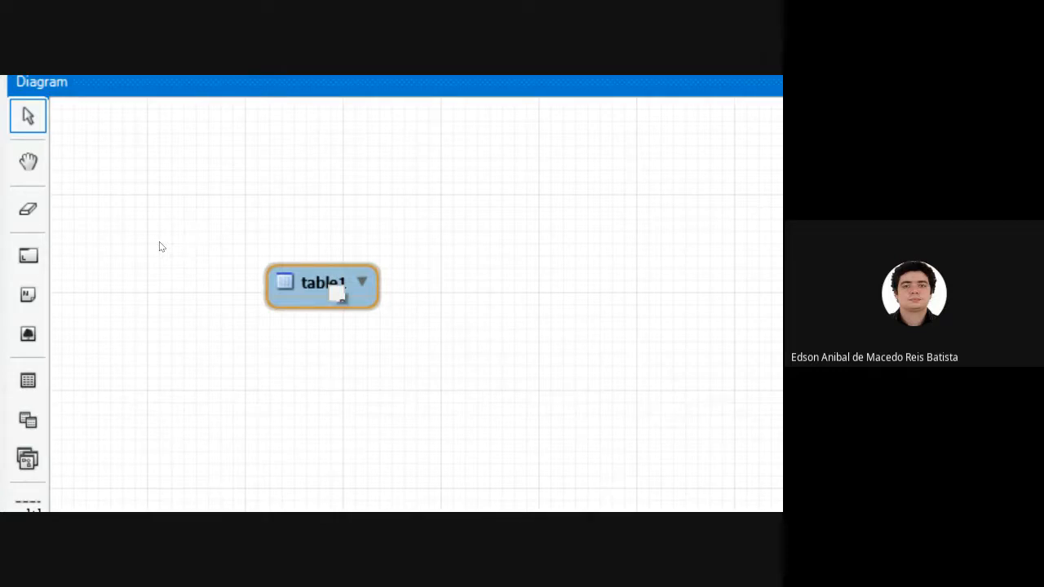
{"action": "left_click", "coordinate": [329, 294]}
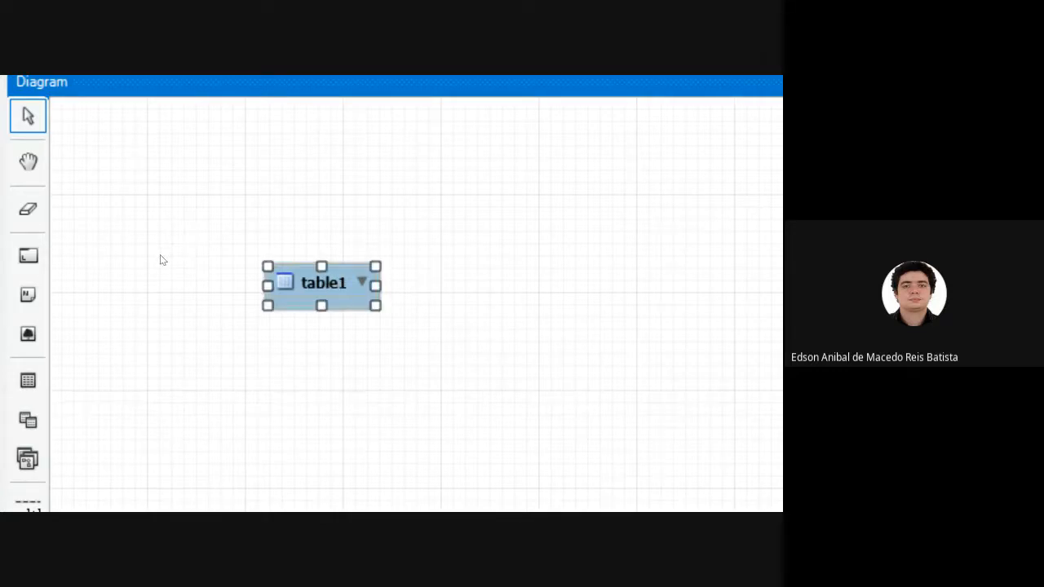
{"action": "left_click_drag", "start_coordinate": [321, 306], "coordinate": [321, 406]}
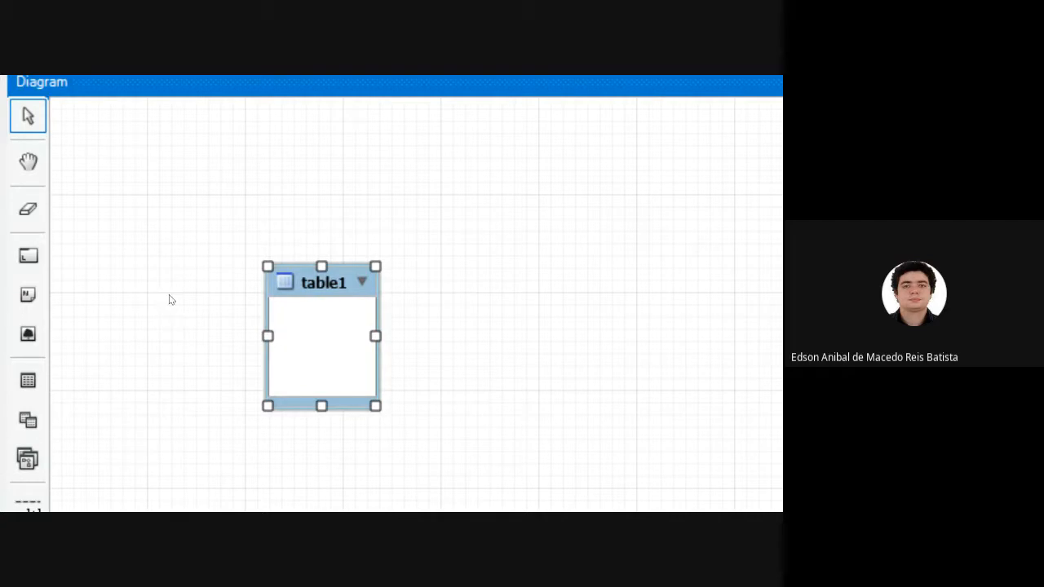
{"action": "left_click_drag", "start_coordinate": [375, 336], "coordinate": [437, 336]}
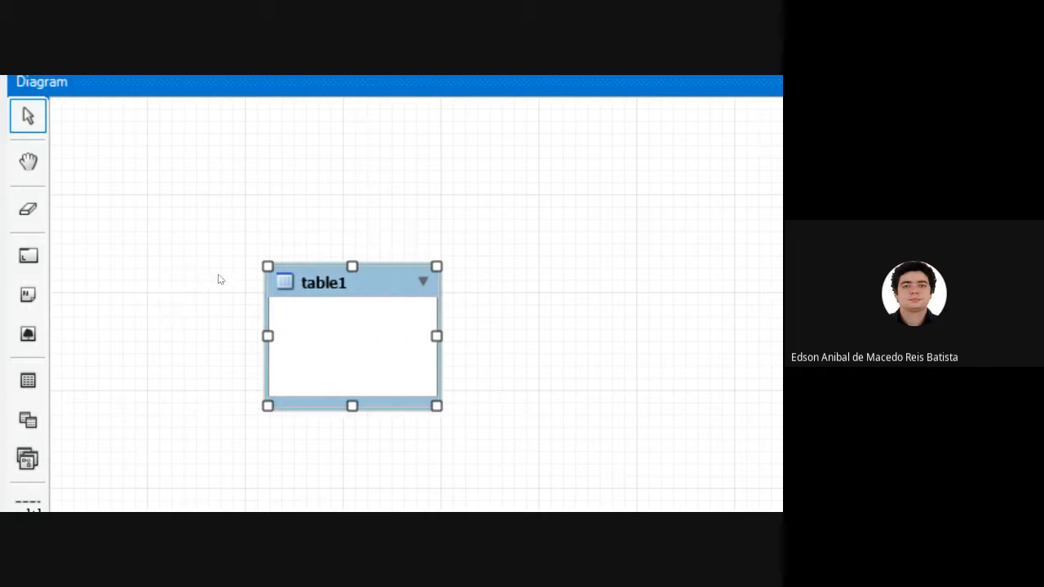
{"action": "left_click_drag", "start_coordinate": [349, 333], "coordinate": [330, 228]}
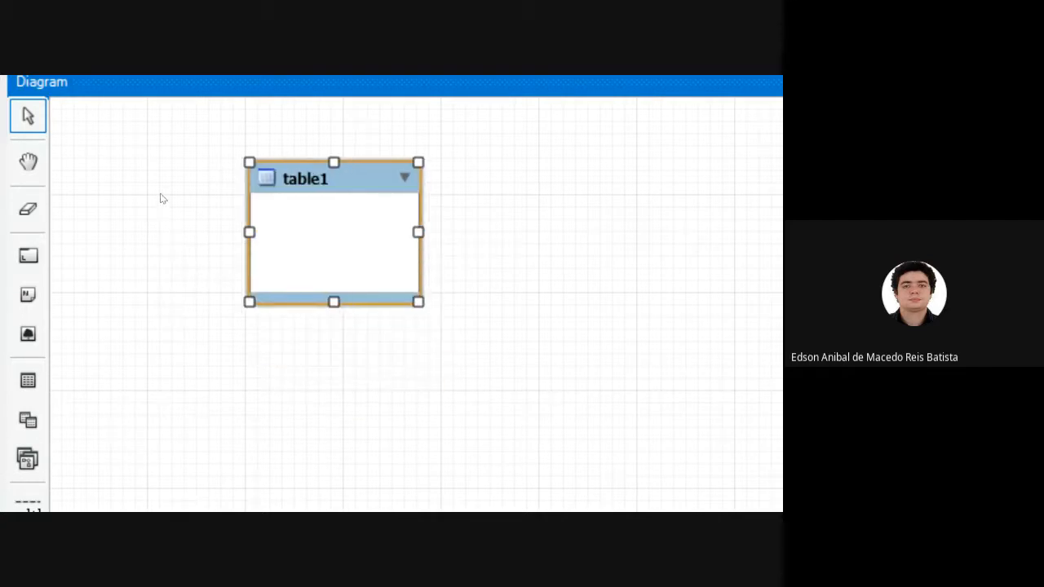
Open the table1 box for editing, and check the Aluno entity slide in Firefox before returning to MySQL Workbench.
{"action": "double_click", "coordinate": [330, 229]}
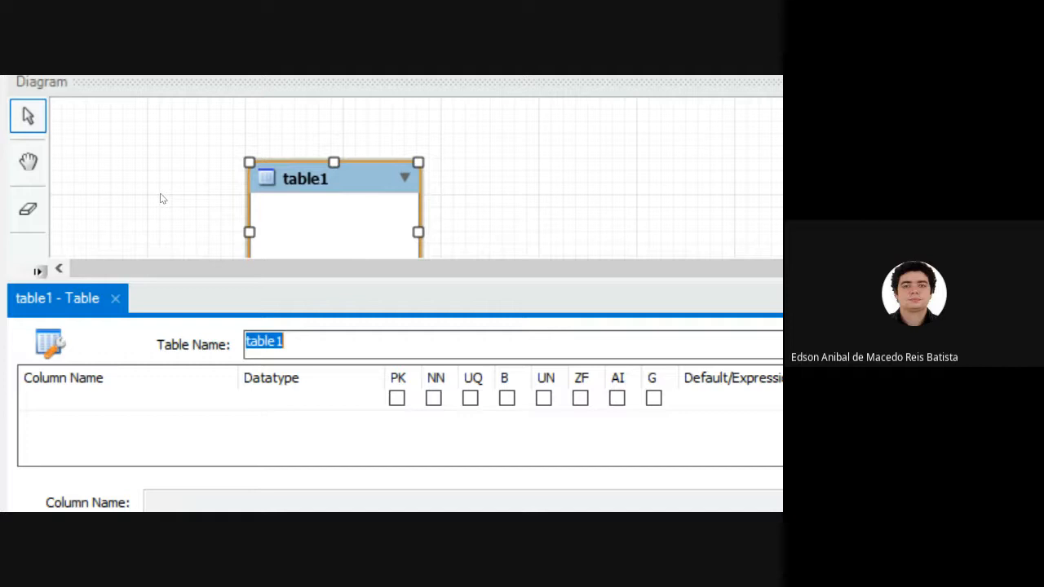
{"action": "key", "text": "alt+Tab"}
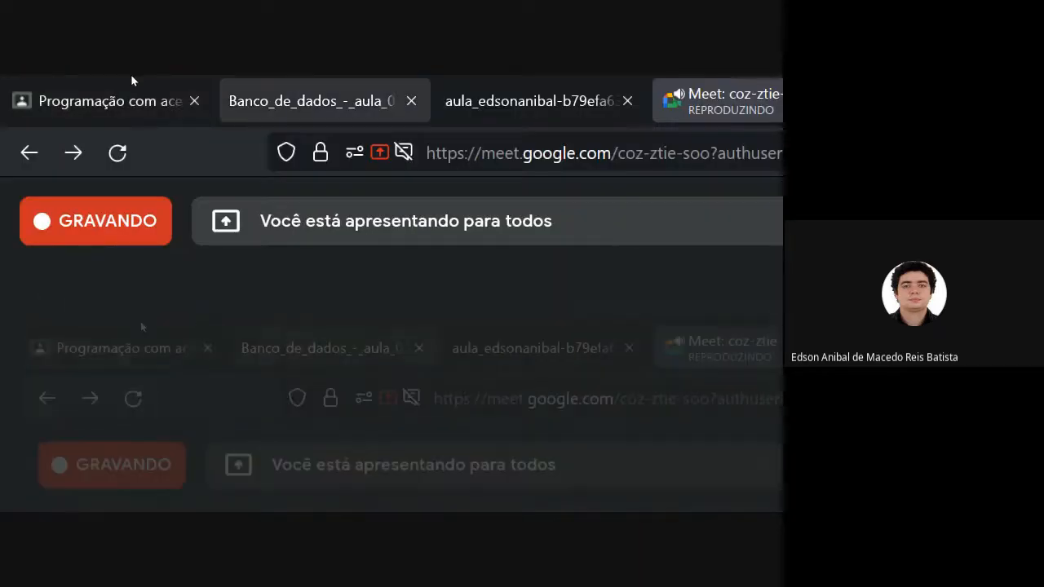
{"action": "left_click", "coordinate": [132, 78]}
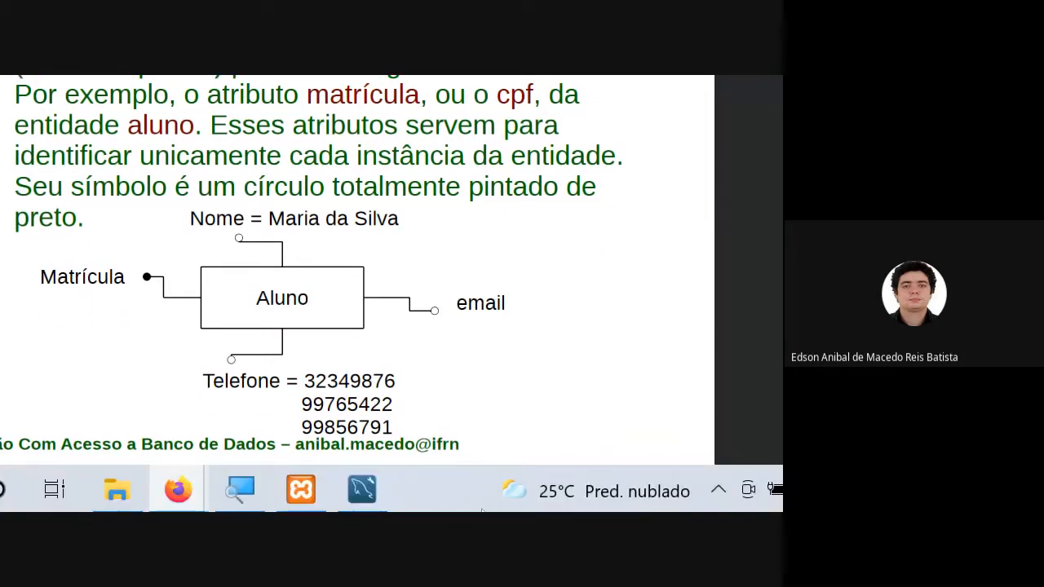
{"action": "left_click", "coordinate": [361, 489]}
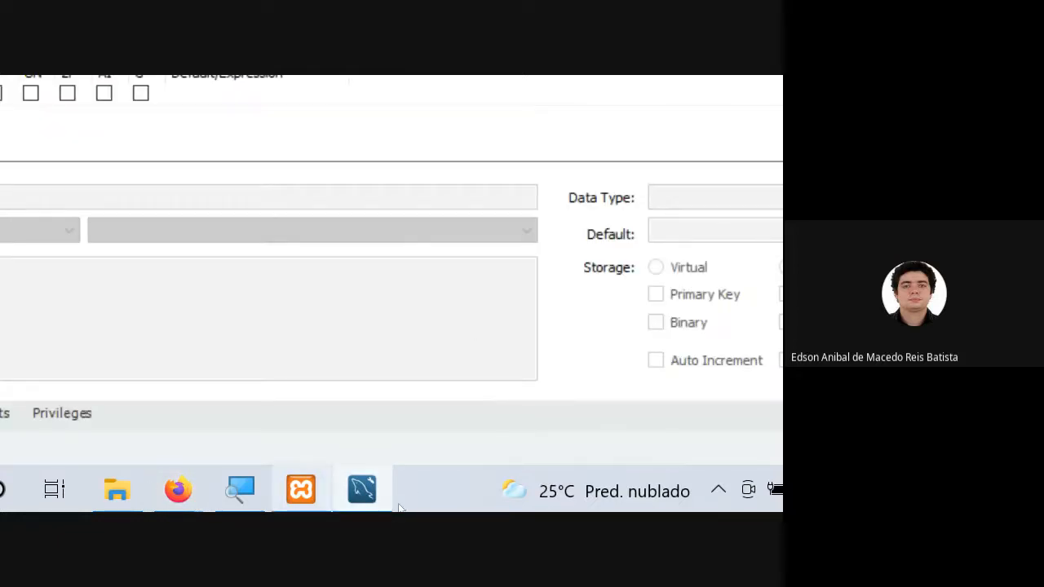
Switch to the Google Meet call in Firefox and send the message "USUARIO" to everyone in the chat.
{"action": "mouse_move", "coordinate": [178, 491]}
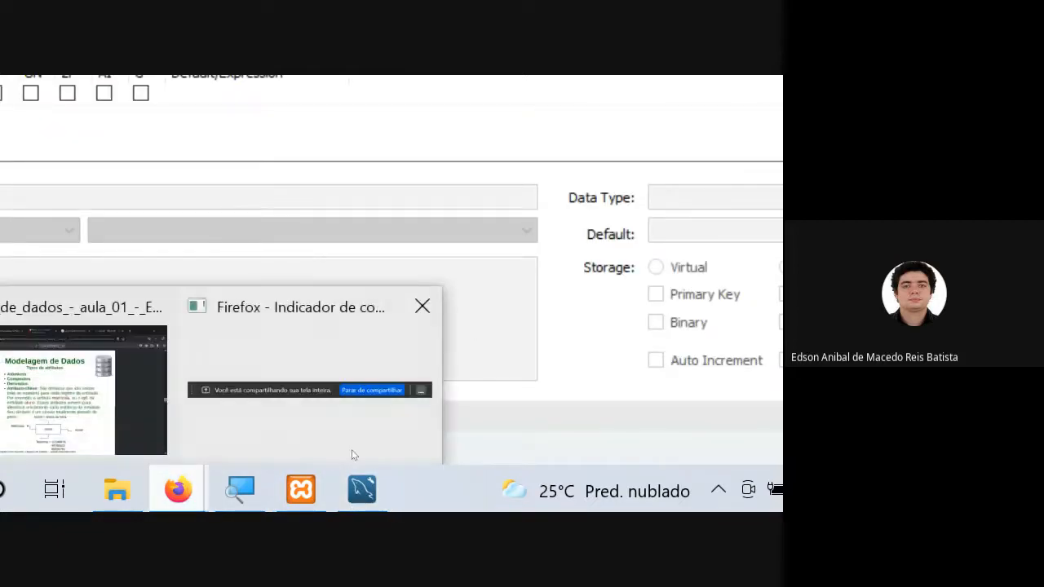
{"action": "left_click", "coordinate": [49, 375]}
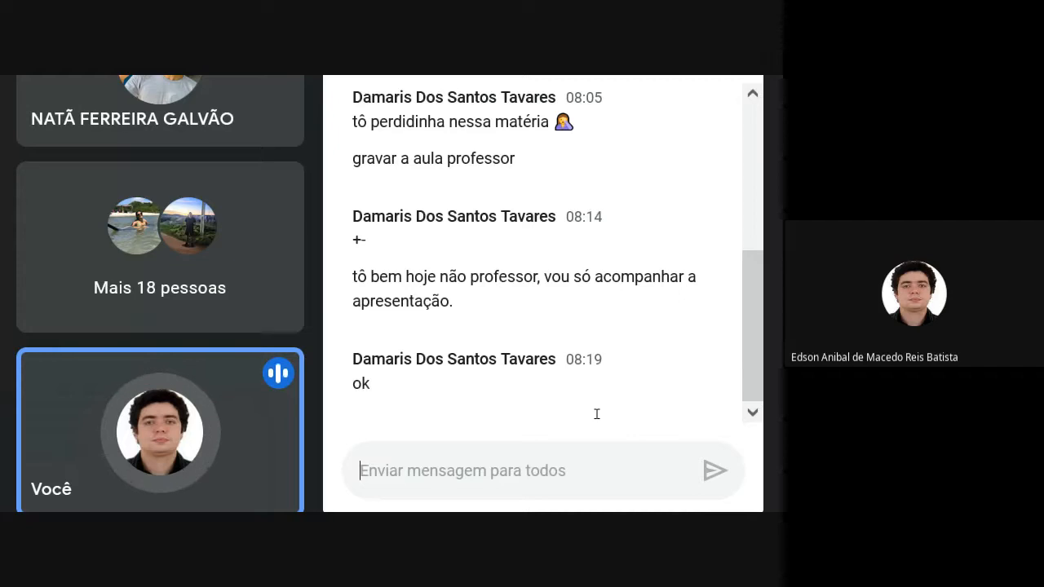
{"action": "type", "text": "USUARIO"}
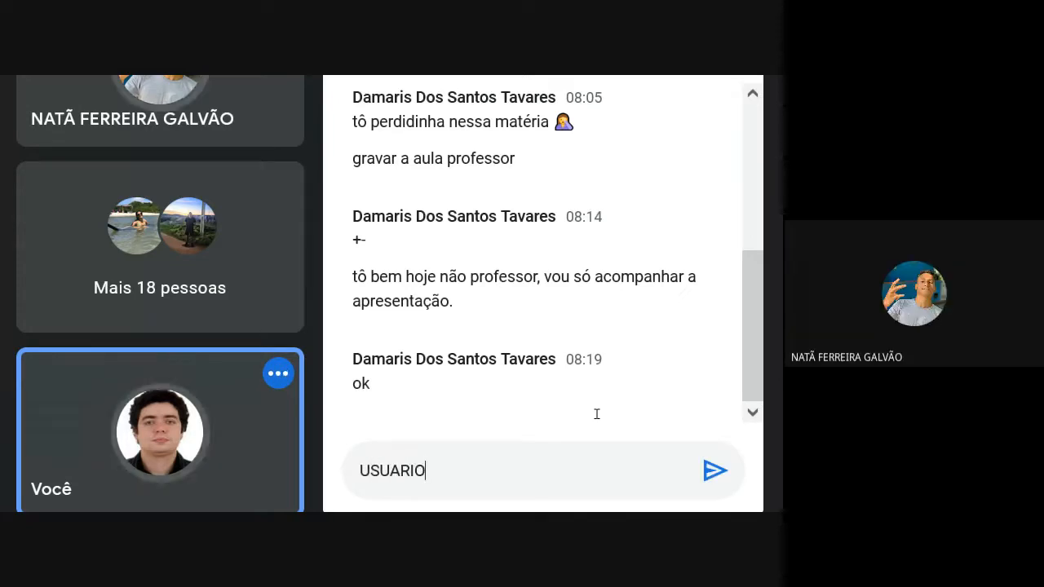
{"action": "key", "text": "Return"}
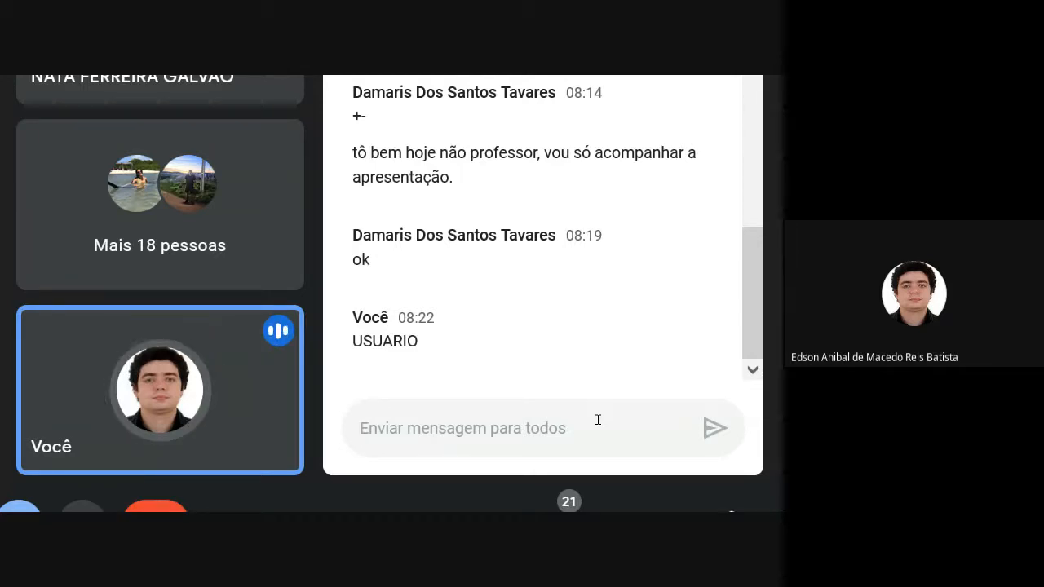
Send the message "POSTAGEM" to everyone in the meeting chat.
{"action": "type", "text": "POSTAGEM"}
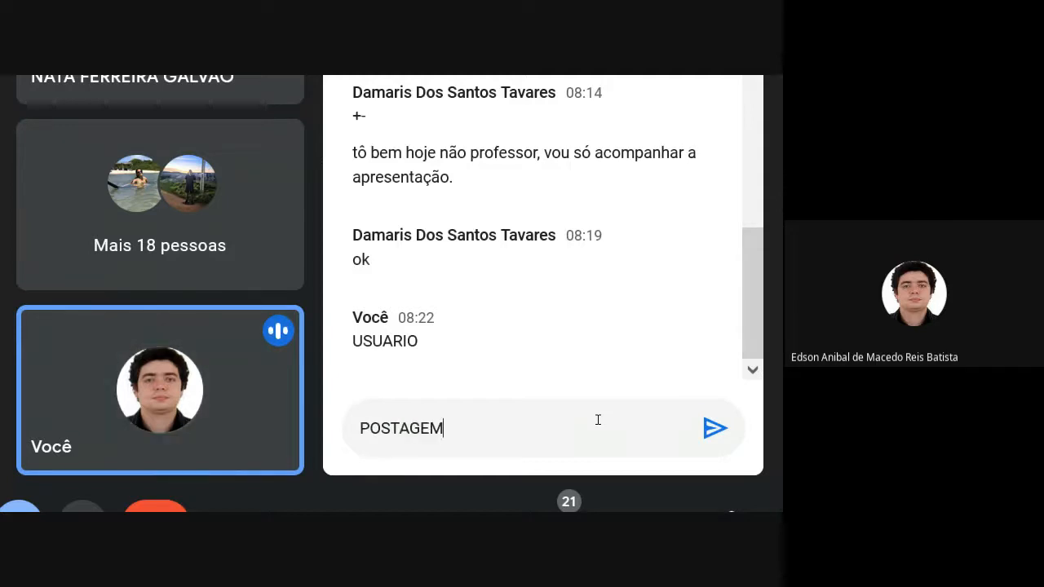
{"action": "key", "text": "Return"}
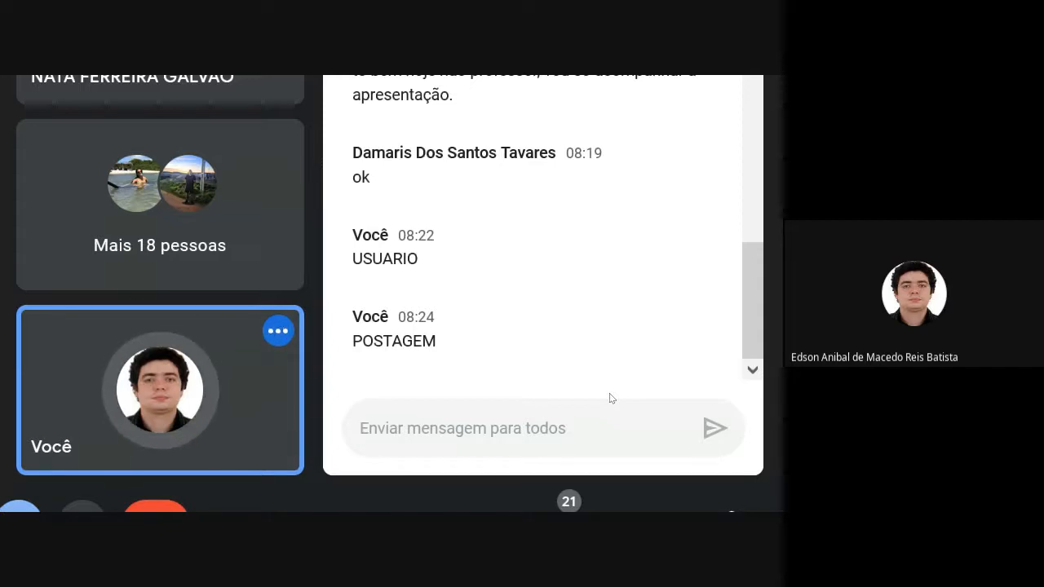
View the lecture slide on the Aluno entity's attributes in Firefox, and return to the table editor in MySQL Workbench.
{"action": "key", "text": "alt+Tab"}
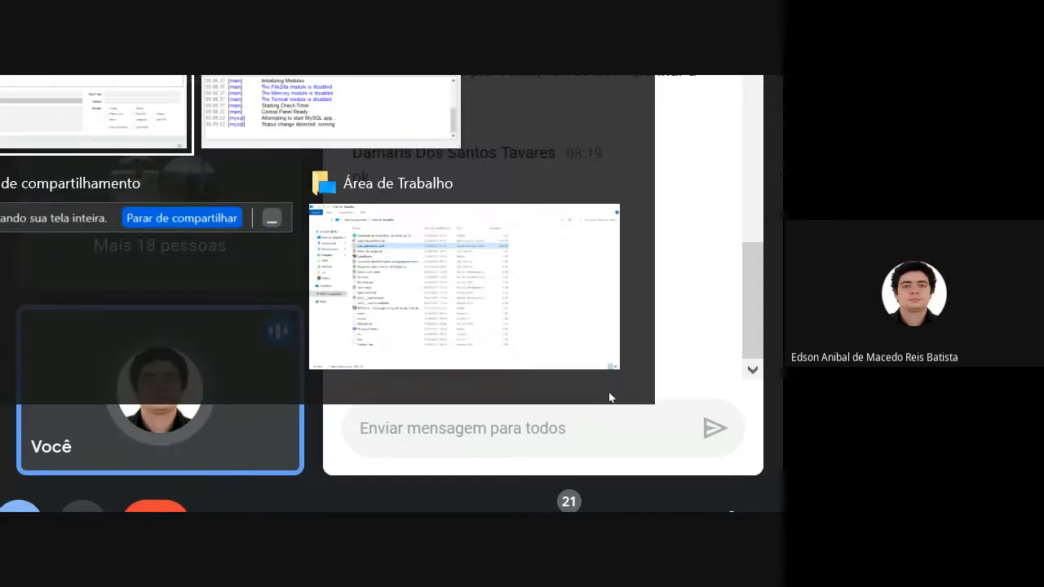
{"action": "key", "text": "alt+Tab"}
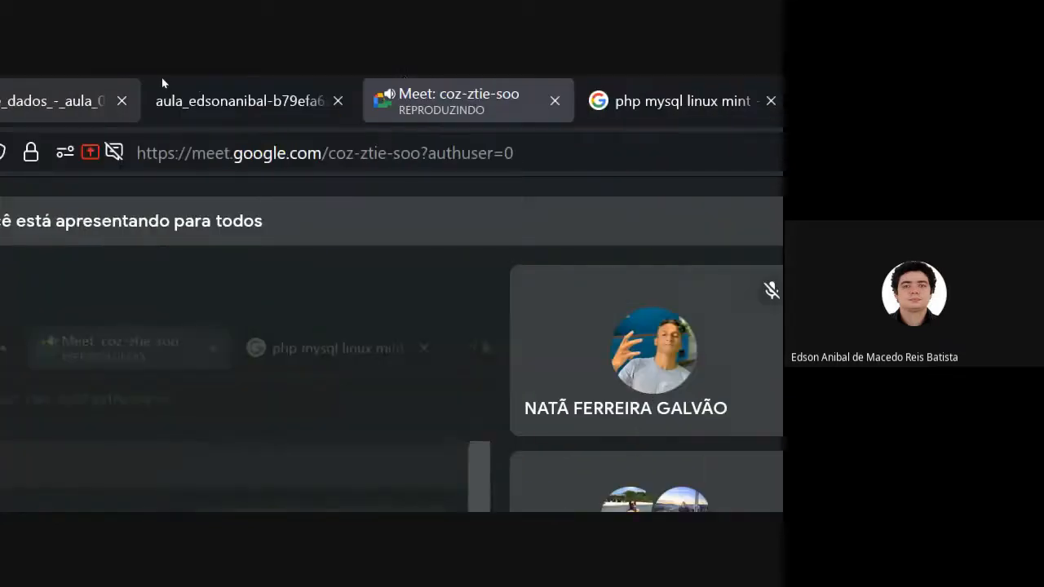
{"action": "left_click", "coordinate": [144, 81]}
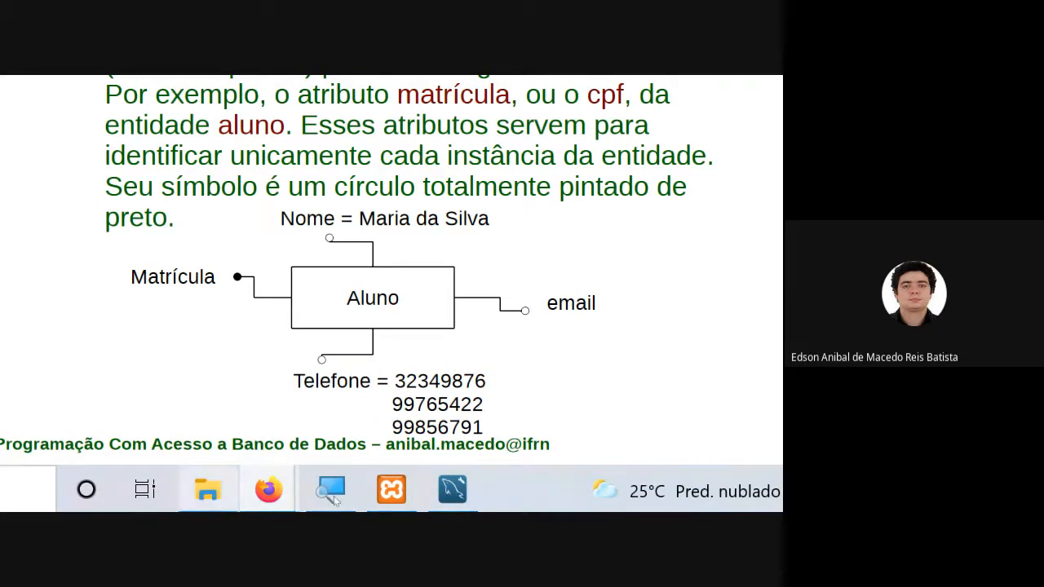
{"action": "left_click", "coordinate": [453, 489]}
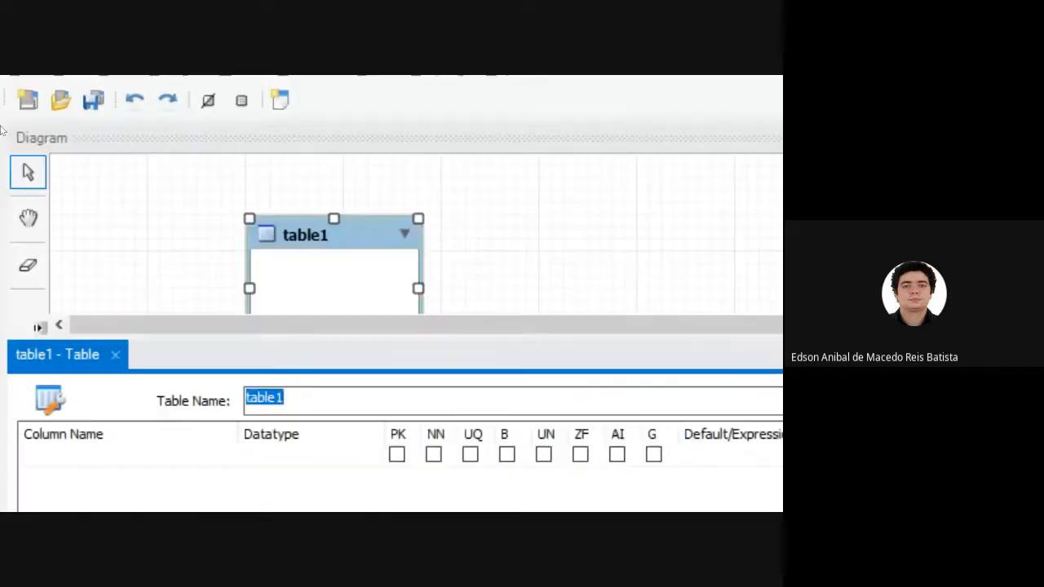
Rename the table1 table as usuario and nudge its box slightly on the diagram.
{"action": "left_click", "coordinate": [151, 276]}
{"action": "key", "text": "BackSpace"}
{"action": "key", "text": "BackSpace"}
{"action": "key", "text": "BackSpace"}
{"action": "key", "text": "BackSpace"}
{"action": "key", "text": "BackSpace"}
{"action": "key", "text": "BackSpace"}
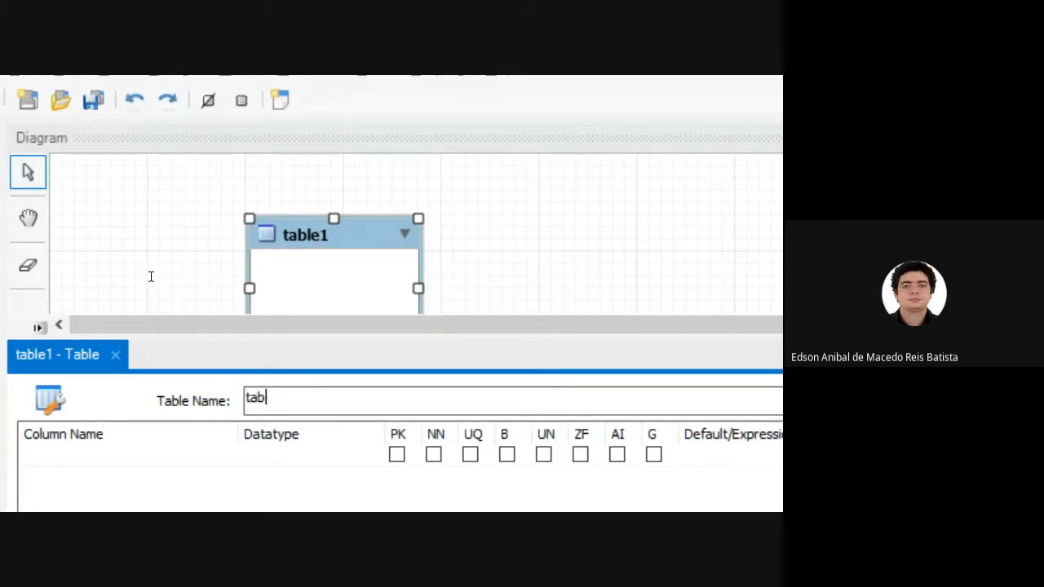
{"action": "type", "text": "usuario"}
{"action": "key", "text": "Return"}
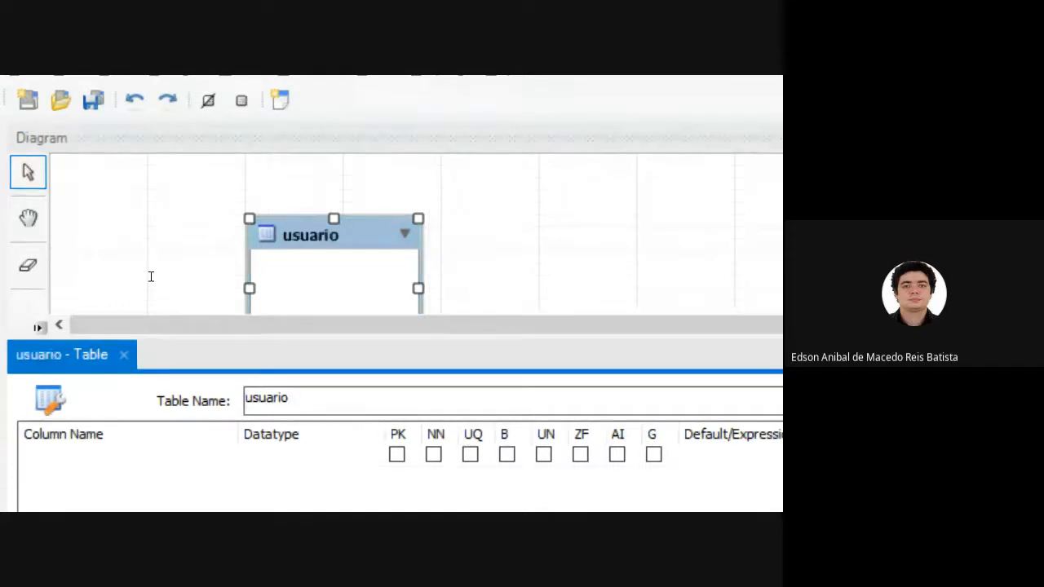
{"action": "left_click_drag", "start_coordinate": [161, 193], "coordinate": [163, 179]}
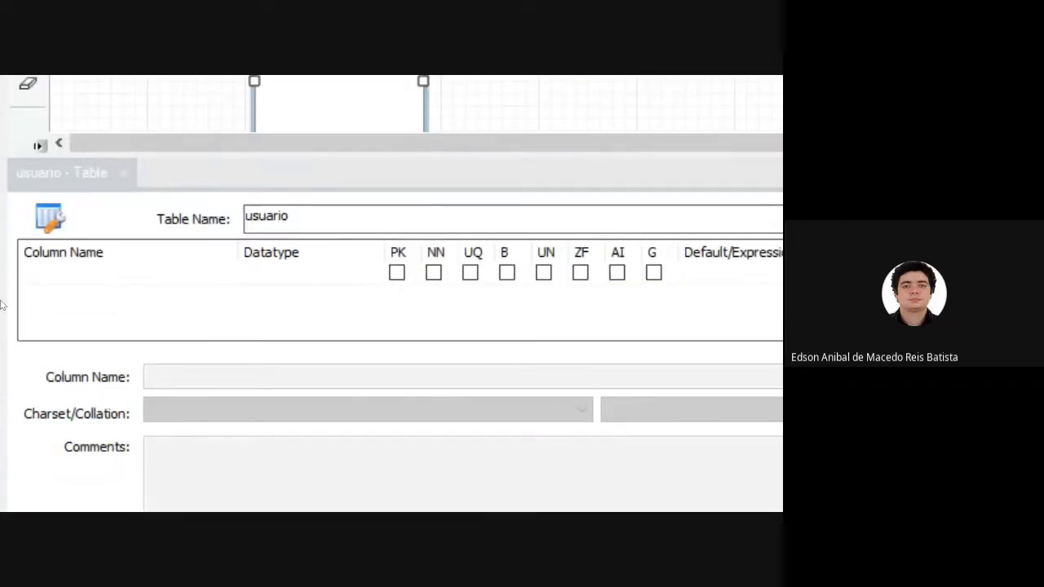
Switch to the lecture slides in Firefox and look through the conceptual model's attribute types and relationships.
{"action": "key", "text": "alt+Tab"}
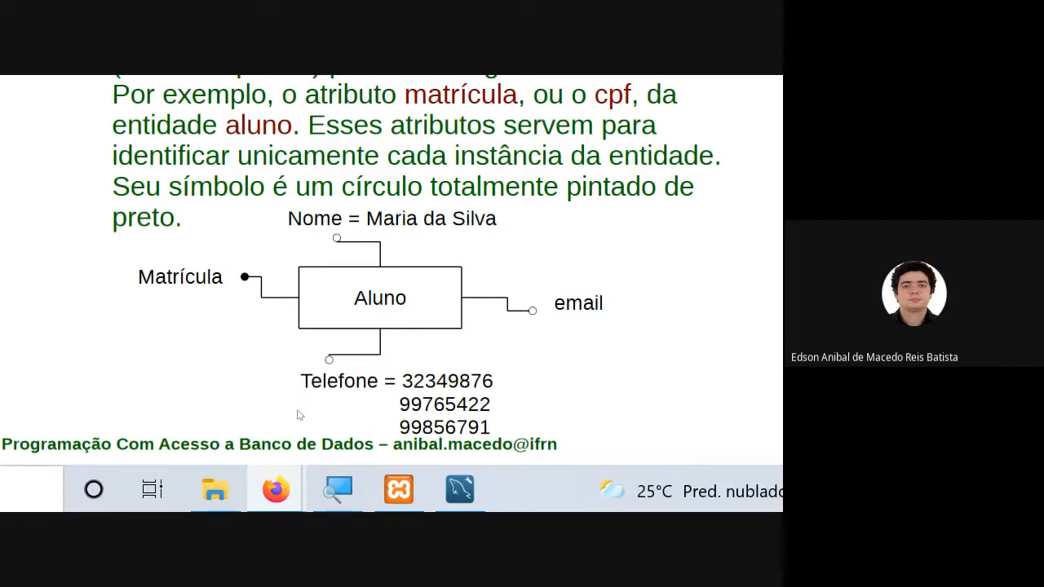
{"action": "scroll", "coordinate": [297, 415], "scroll_direction": "down", "scroll_amount": 10}
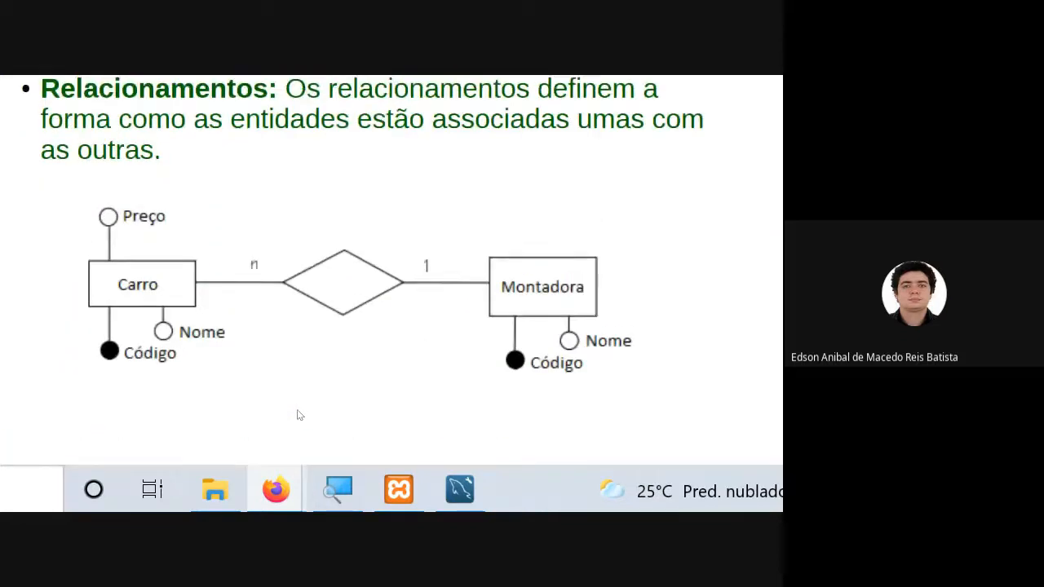
{"action": "scroll", "coordinate": [298, 415], "scroll_direction": "up", "scroll_amount": 12}
{"action": "scroll", "coordinate": [298, 415], "scroll_direction": "up", "scroll_amount": 10}
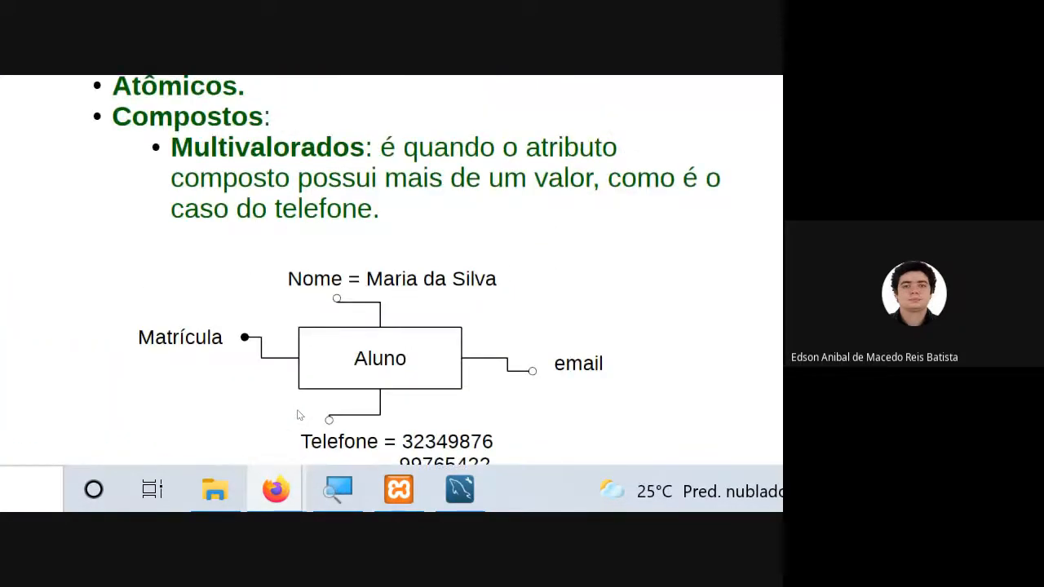
{"action": "scroll", "coordinate": [298, 415], "scroll_direction": "down", "scroll_amount": 10}
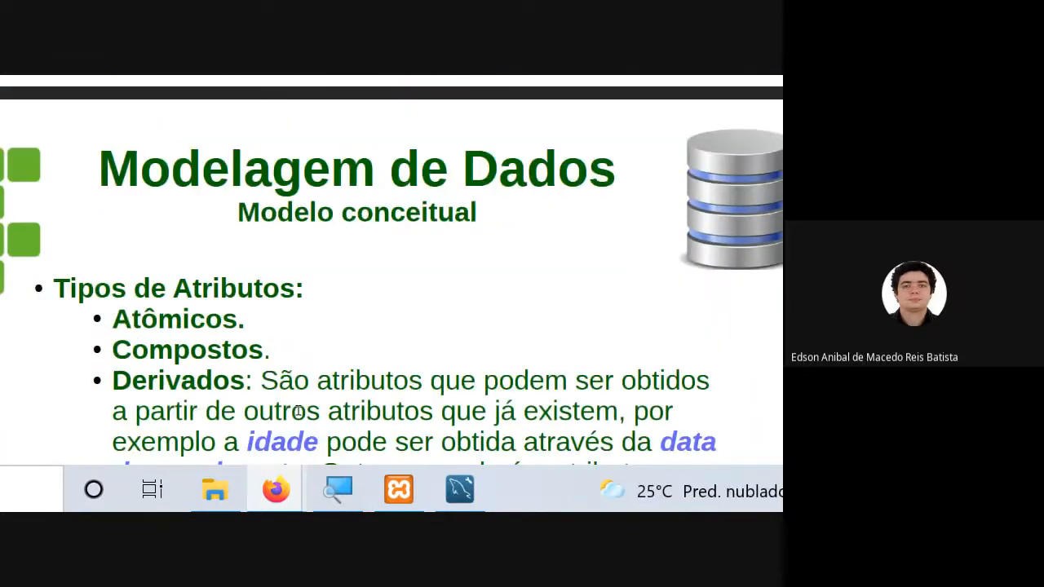
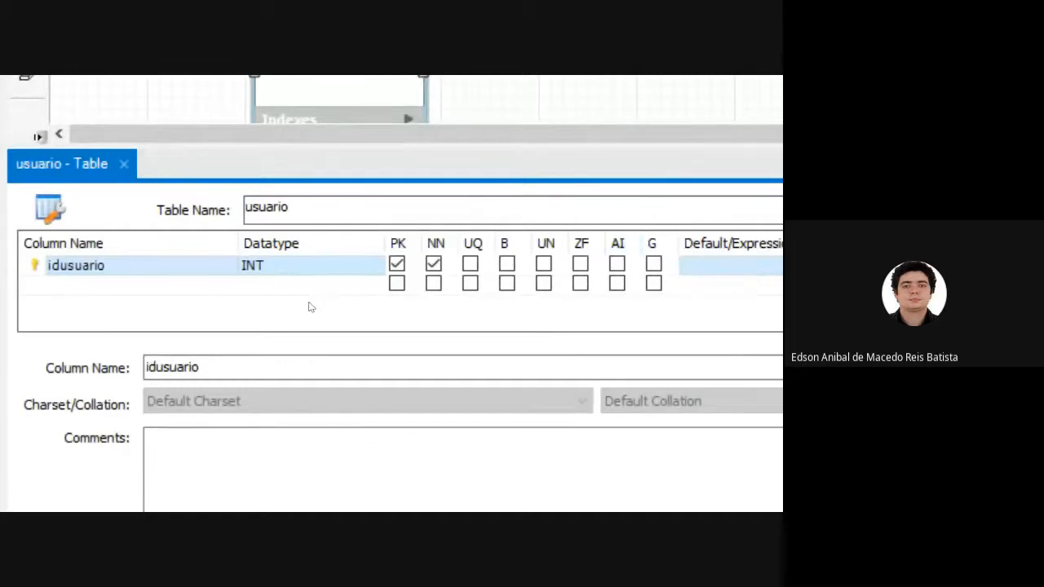
Turn on auto-increment for the idusuario column of the usuario table.
{"action": "left_click", "coordinate": [618, 263]}
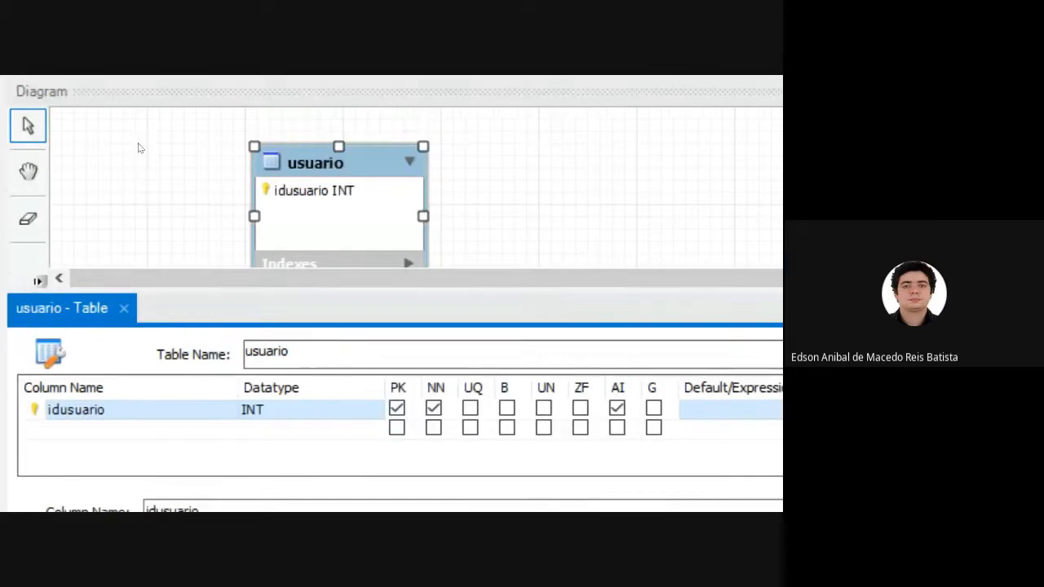
{"action": "left_click", "coordinate": [152, 199]}
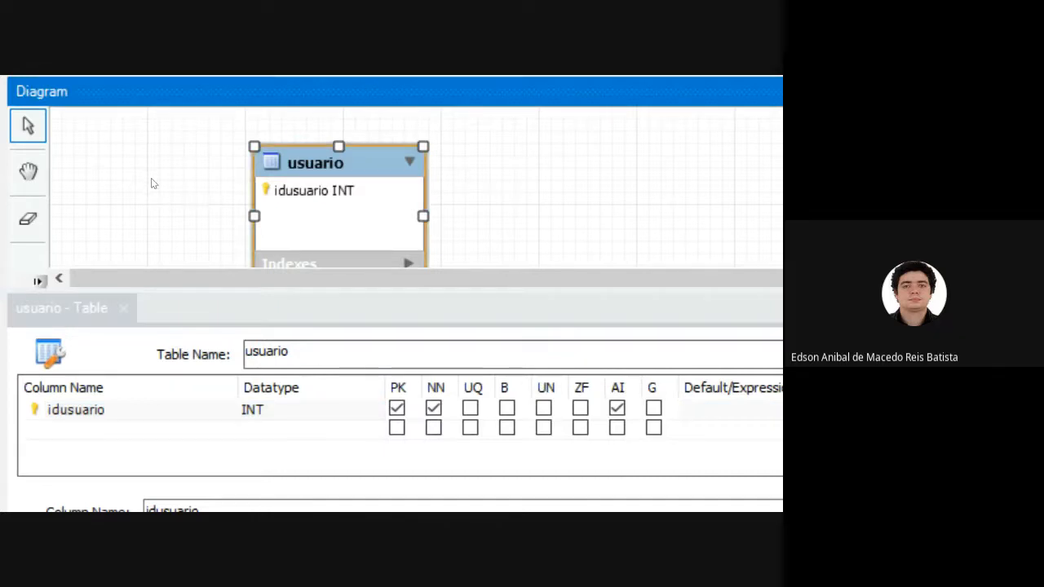
{"action": "left_click", "coordinate": [54, 308]}
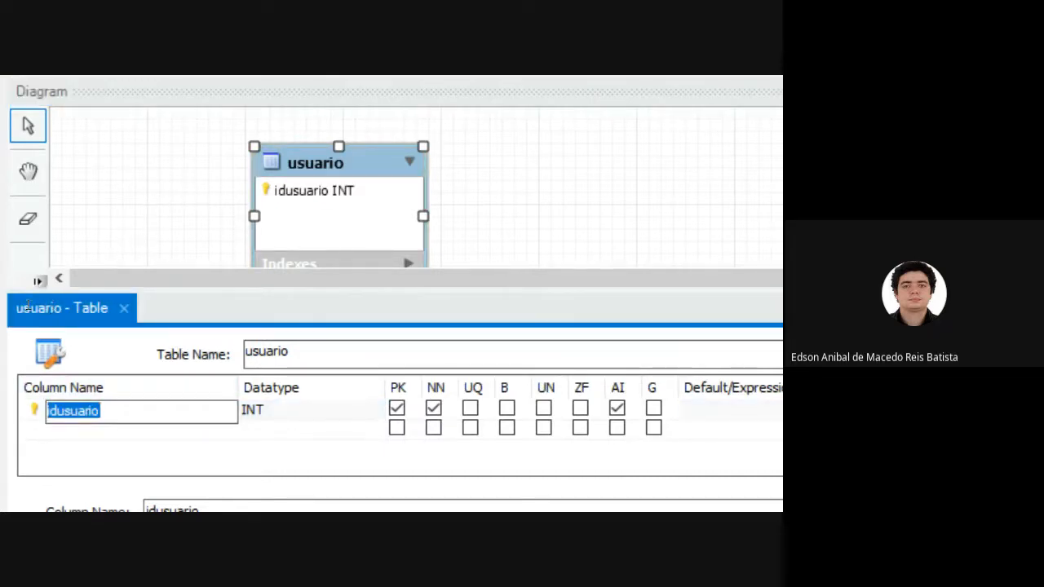
{"action": "left_click", "coordinate": [17, 310]}
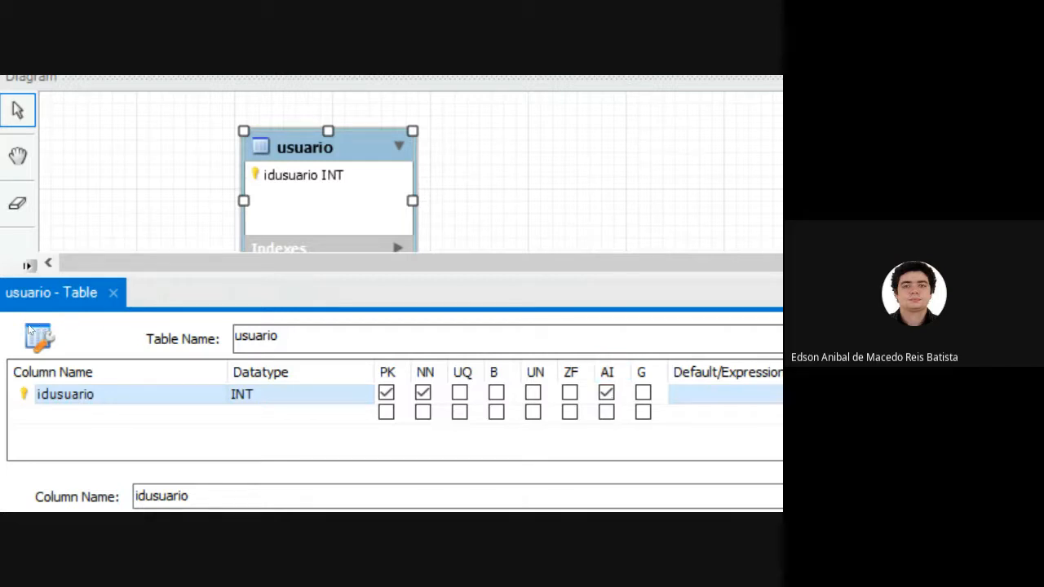
Add a second column named nome to the usuario table.
{"action": "key", "text": "Tab"}
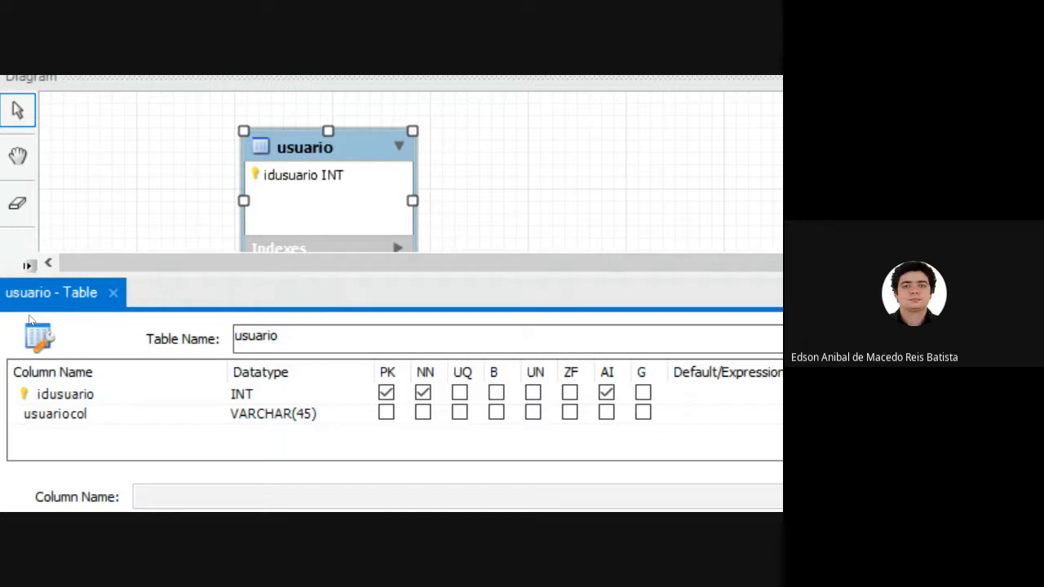
{"action": "double_click", "coordinate": [57, 414]}
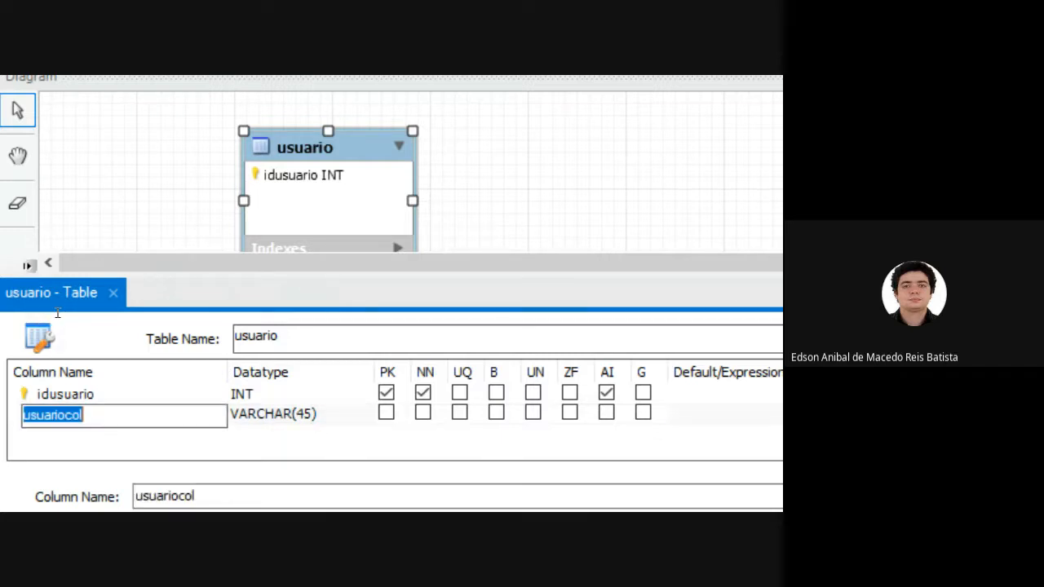
{"action": "type", "text": "nome"}
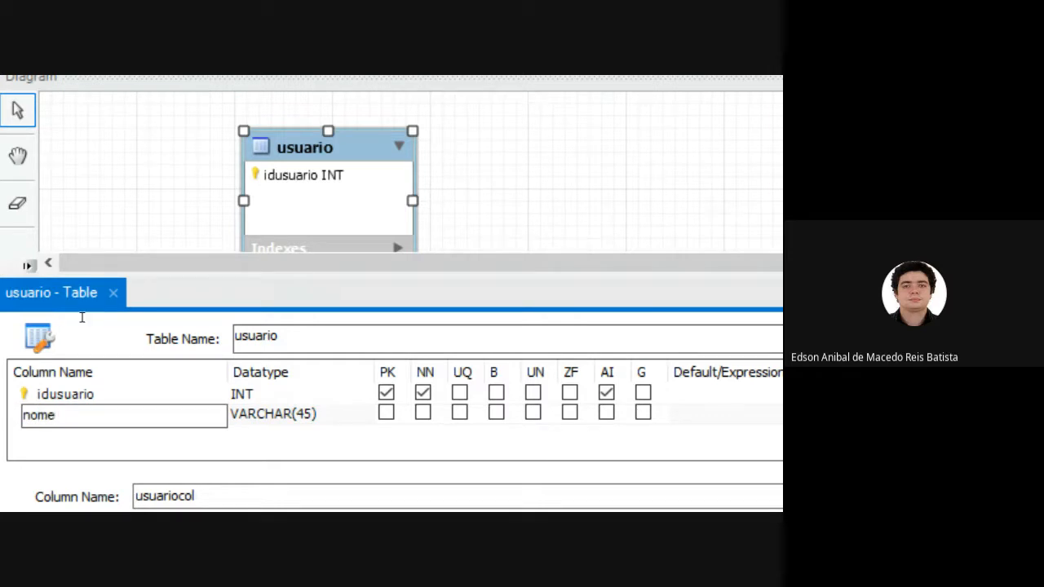
{"action": "key", "text": "Return"}
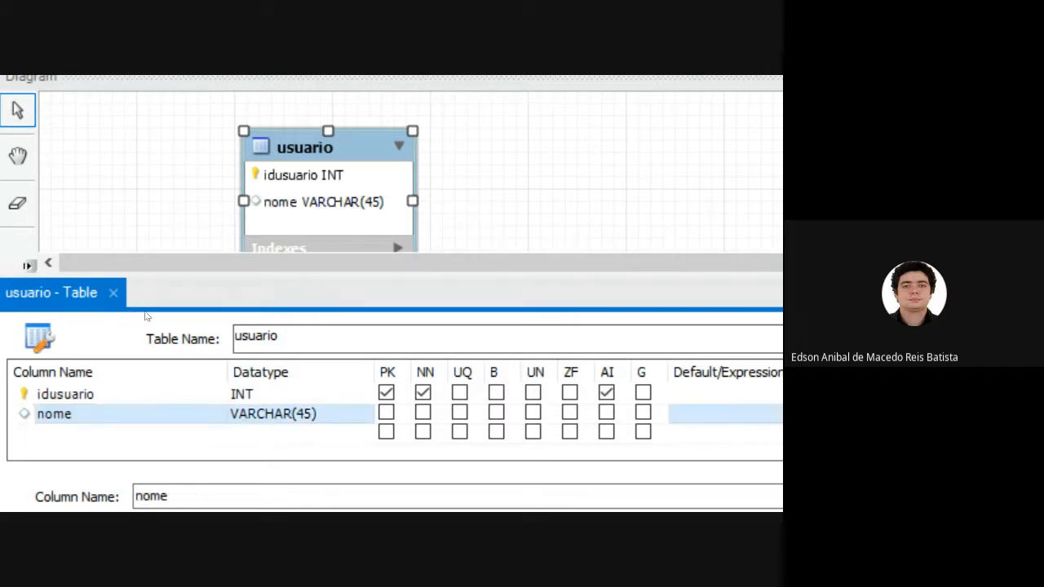
Open the nome column's datatype choices and look through the available types.
{"action": "key", "text": "Tab"}
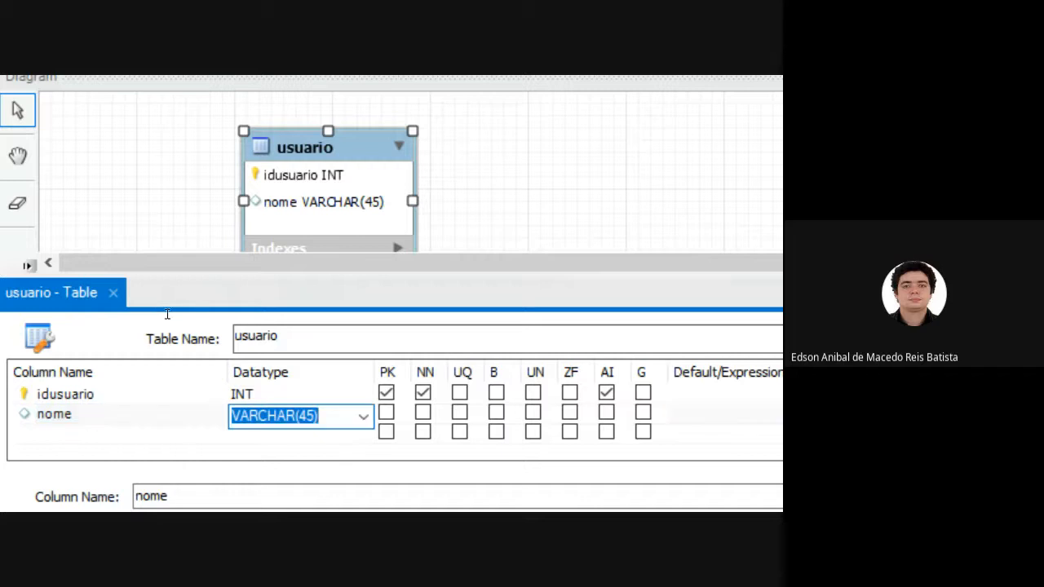
{"action": "key", "text": "alt+Down"}
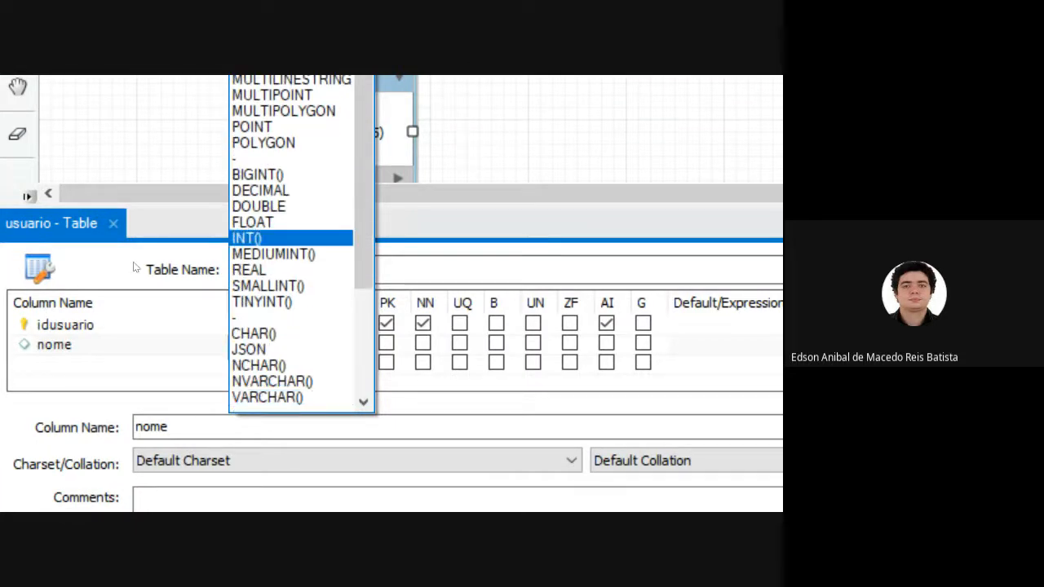
{"action": "left_click", "coordinate": [56, 316]}
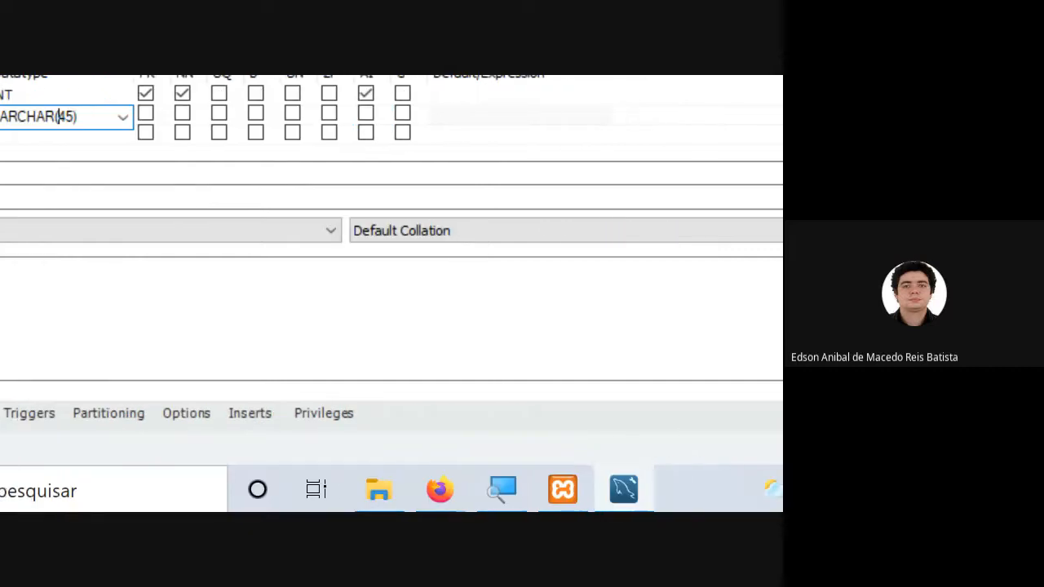
Switch to Firefox and open the MariaDB data types link from the 27 August post in the Google Classroom stream.
{"action": "mouse_move", "coordinate": [432, 489]}
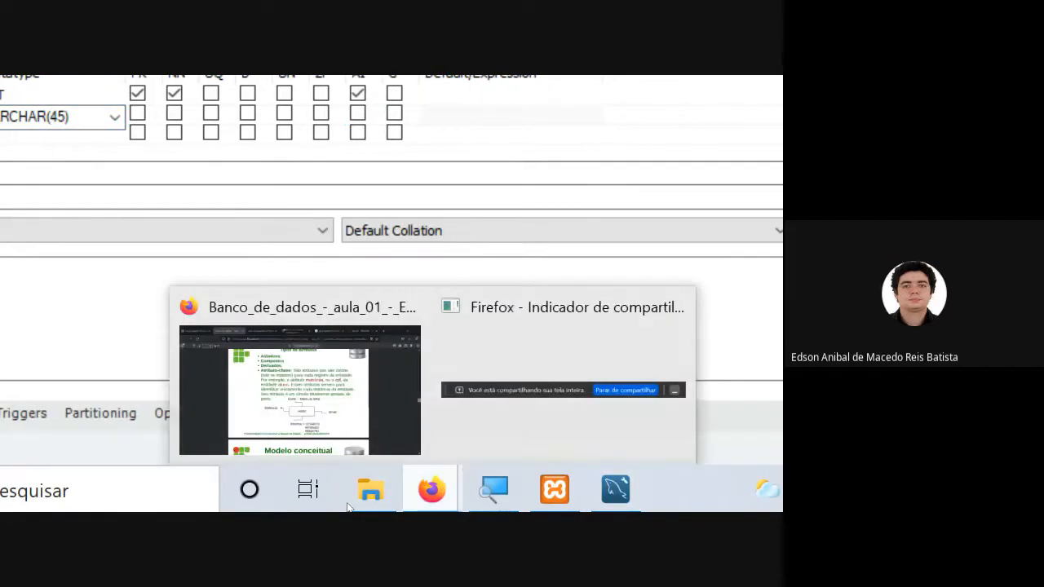
{"action": "left_click", "coordinate": [277, 359]}
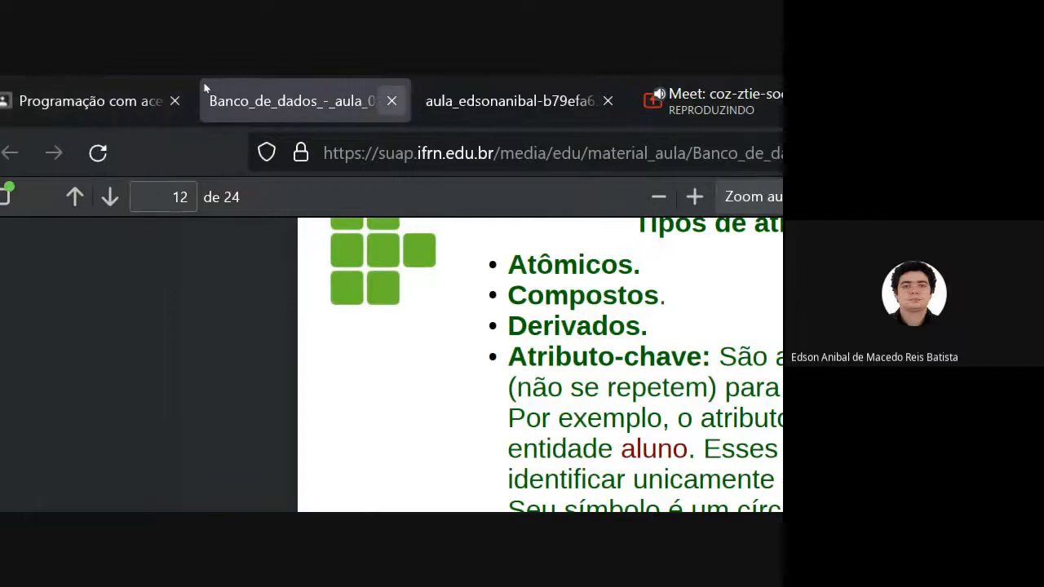
{"action": "left_click", "coordinate": [31, 88]}
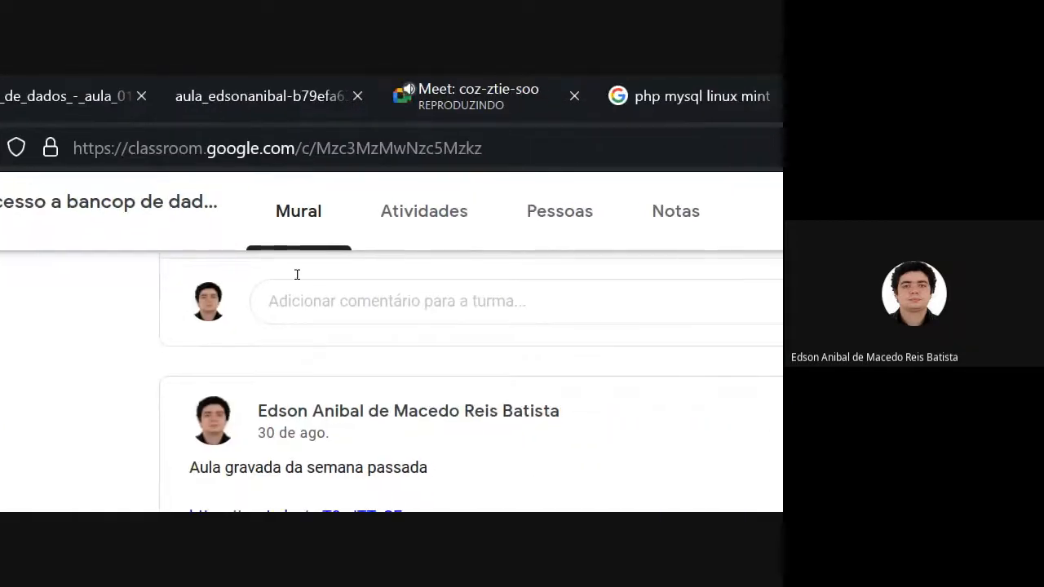
{"action": "scroll", "coordinate": [100, 253], "scroll_direction": "down", "scroll_amount": 2}
{"action": "scroll", "coordinate": [149, 248], "scroll_direction": "down", "scroll_amount": 3}
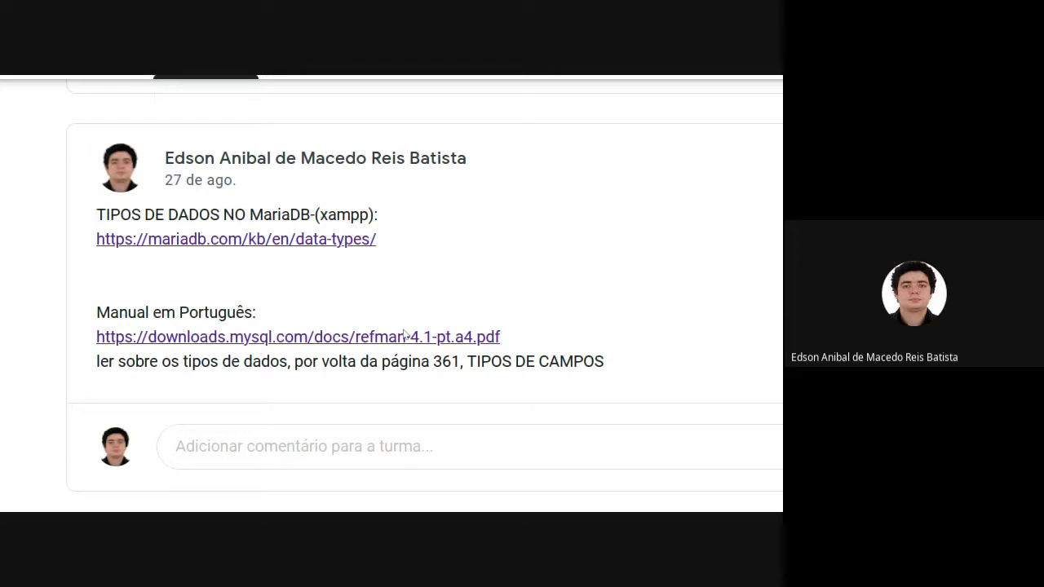
{"action": "scroll", "coordinate": [259, 210], "scroll_direction": "up", "scroll_amount": 1}
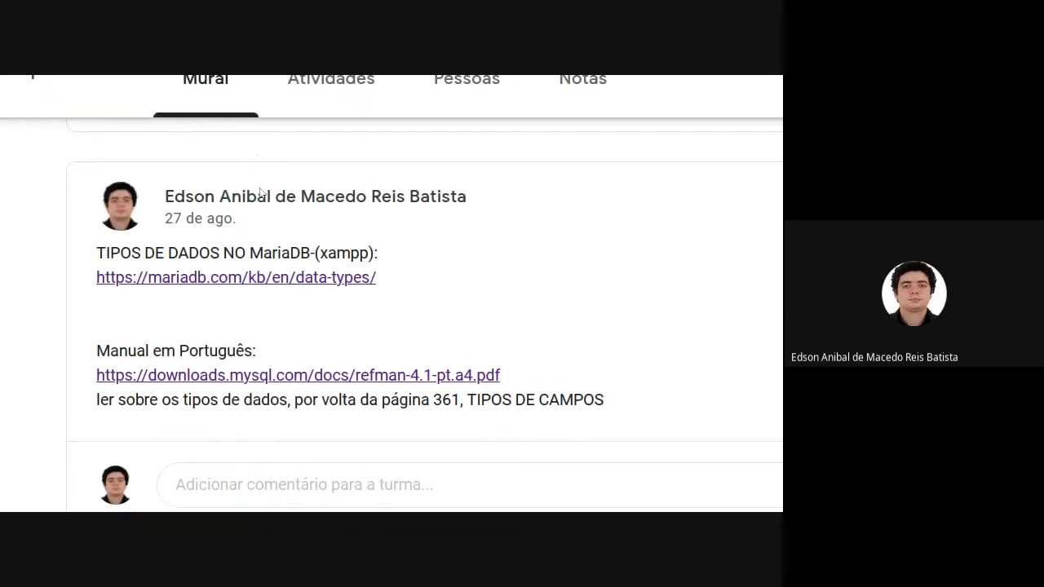
{"action": "left_click", "coordinate": [309, 245]}
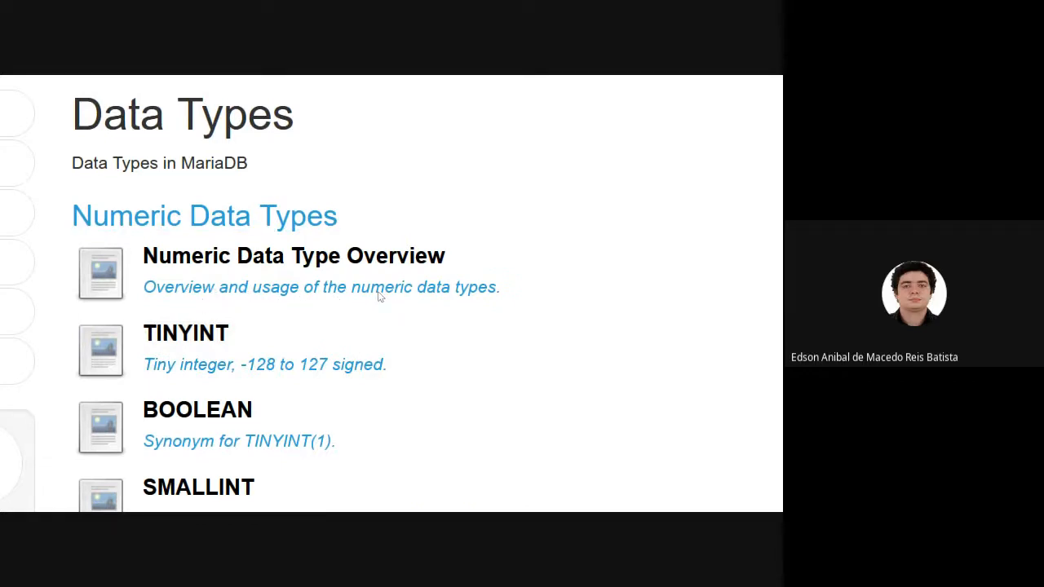
Look through the MariaDB numeric data types down to the string types, including CHAR and VARCHAR.
{"action": "key", "text": "alt+Tab"}
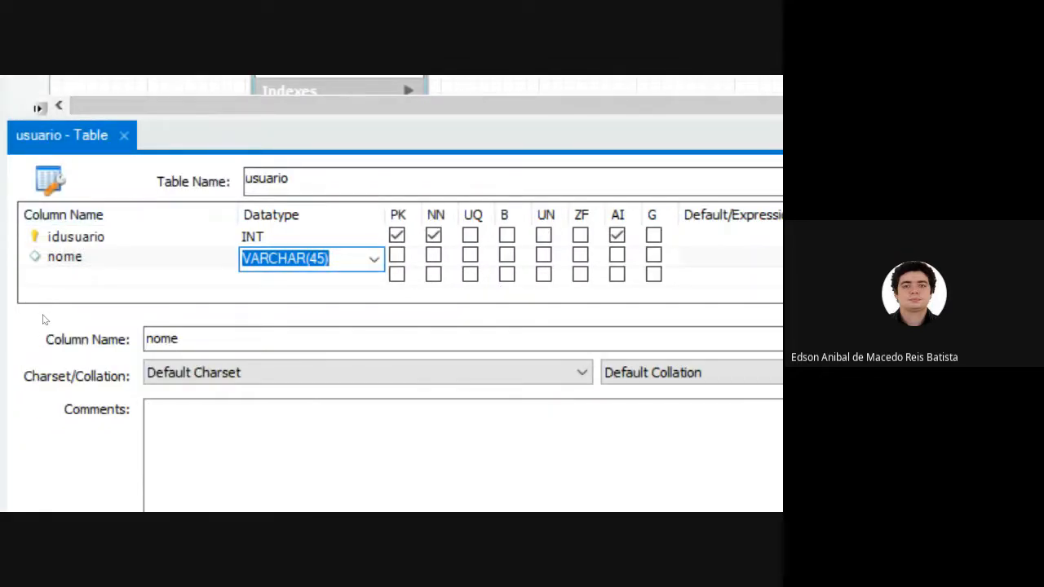
{"action": "key", "text": "alt+Tab"}
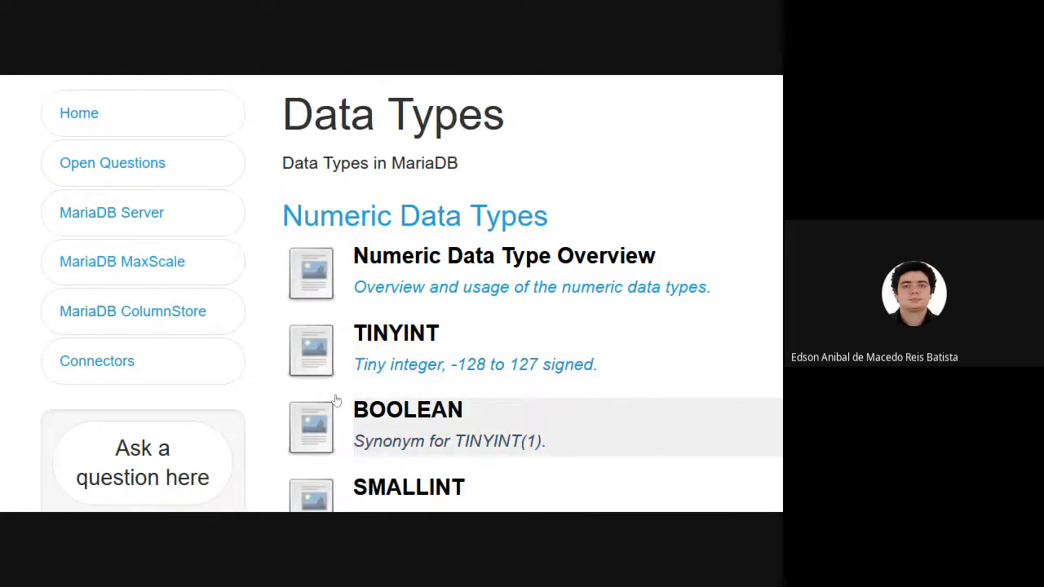
{"action": "scroll", "coordinate": [336, 398], "scroll_direction": "down", "scroll_amount": 6}
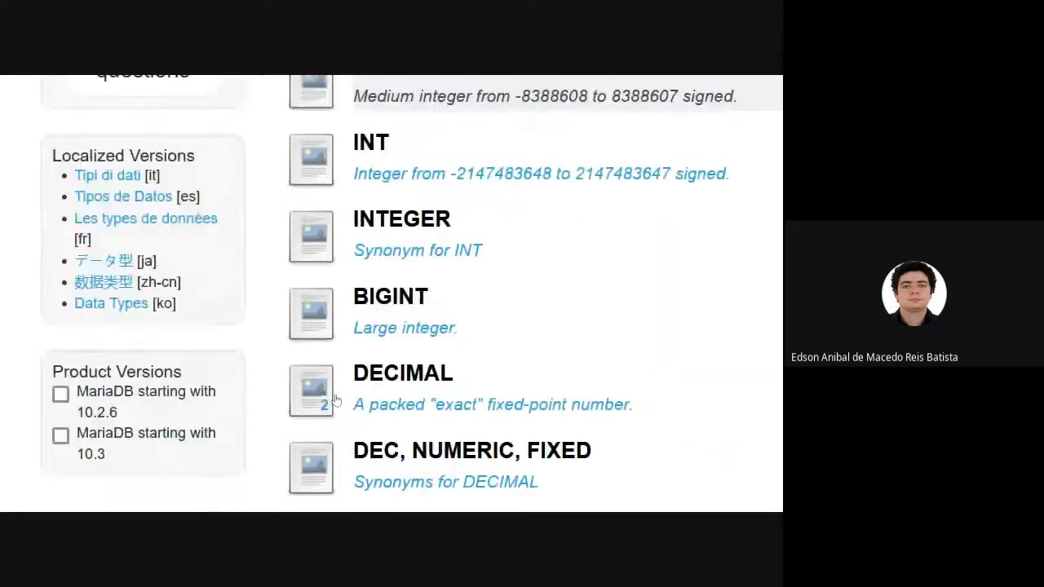
{"action": "scroll", "coordinate": [336, 399], "scroll_direction": "down", "scroll_amount": 4}
{"action": "scroll", "coordinate": [335, 399], "scroll_direction": "right", "scroll_amount": 3}
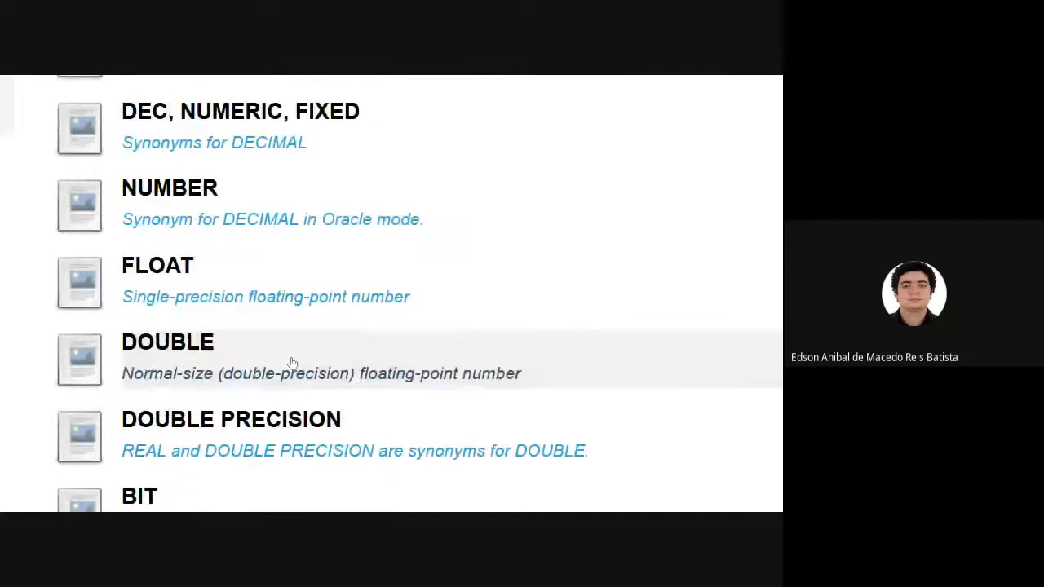
{"action": "scroll", "coordinate": [292, 362], "scroll_direction": "down", "scroll_amount": 5}
{"action": "scroll", "coordinate": [292, 363], "scroll_direction": "down", "scroll_amount": 4}
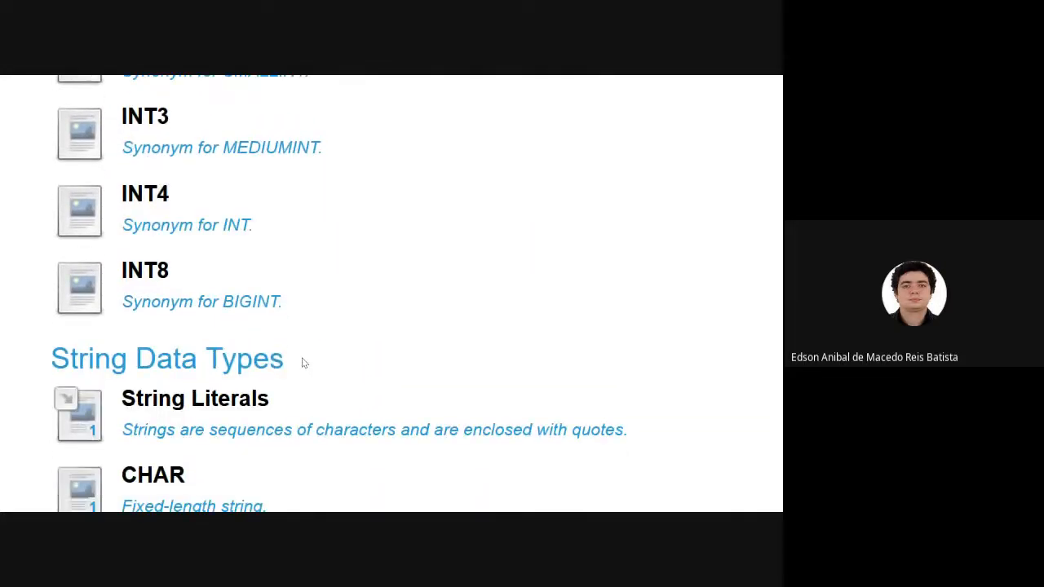
{"action": "scroll", "coordinate": [351, 356], "scroll_direction": "down", "scroll_amount": 1}
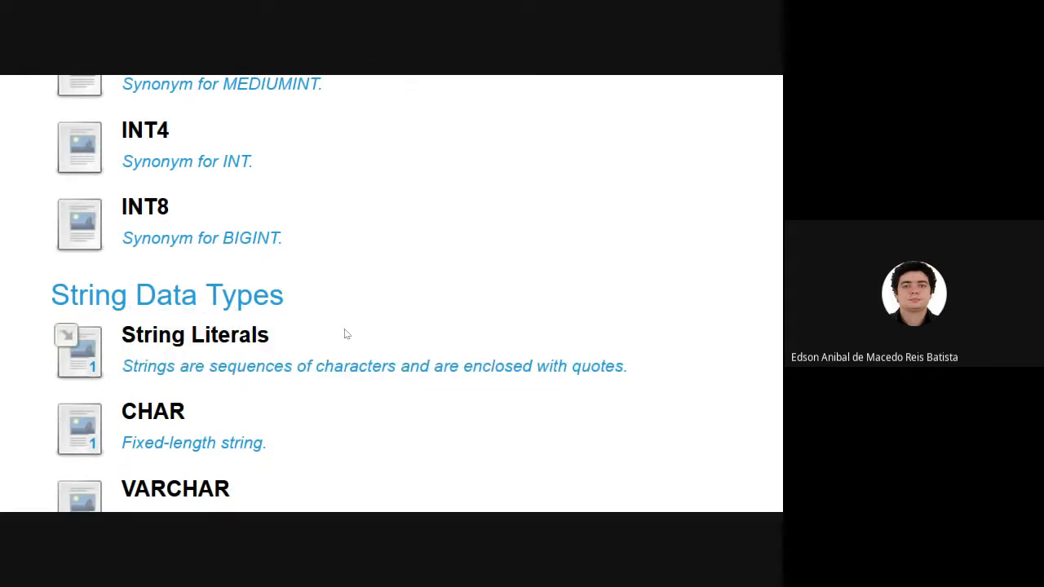
{"action": "scroll", "coordinate": [344, 330], "scroll_direction": "down", "scroll_amount": 2}
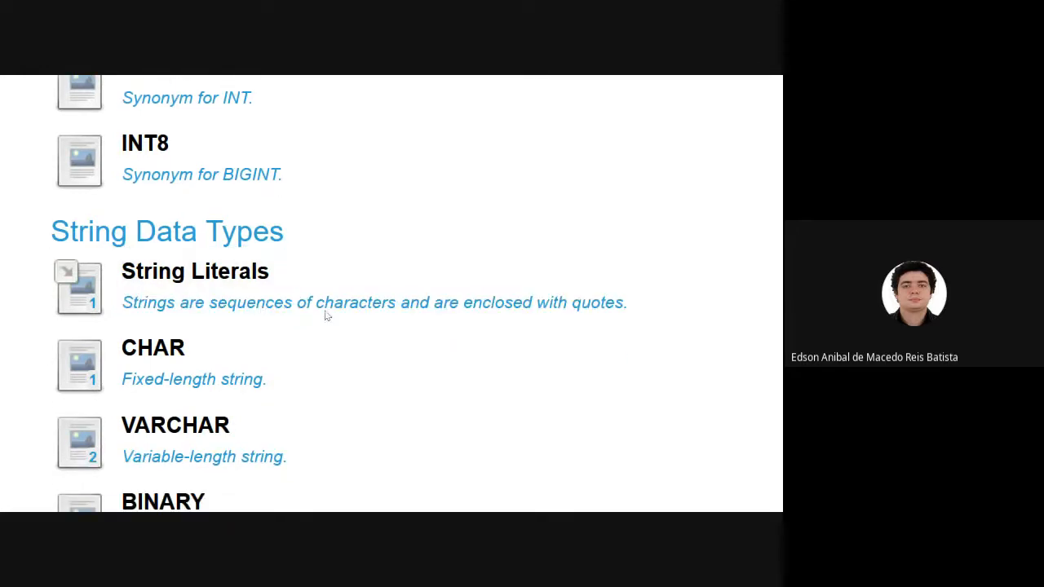
{"action": "scroll", "coordinate": [261, 379], "scroll_direction": "down", "scroll_amount": 4}
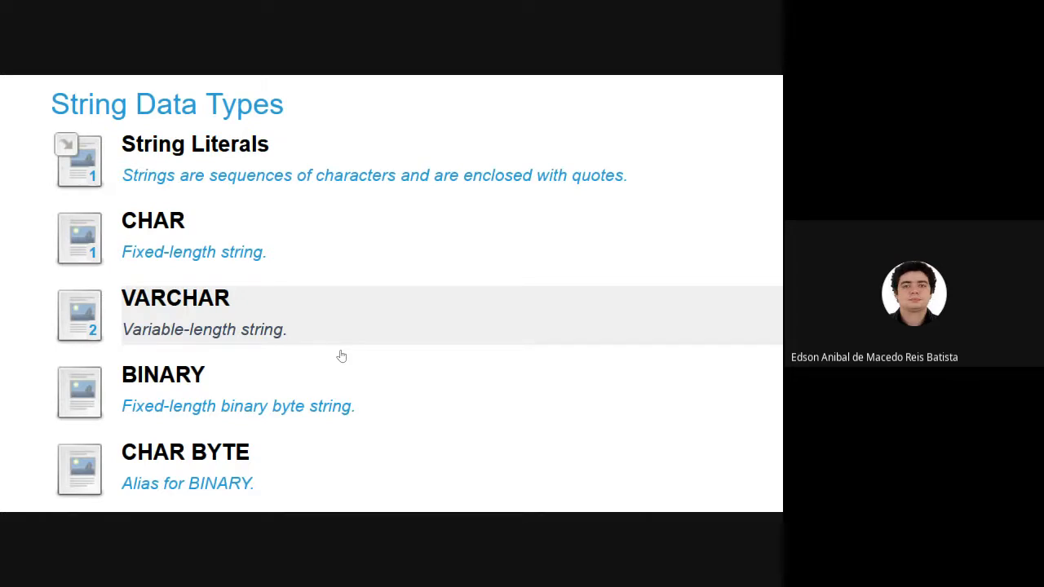
Return to MySQL Workbench and set the nome column's datatype to VARCHAR(255).
{"action": "key", "text": "alt+Tab"}
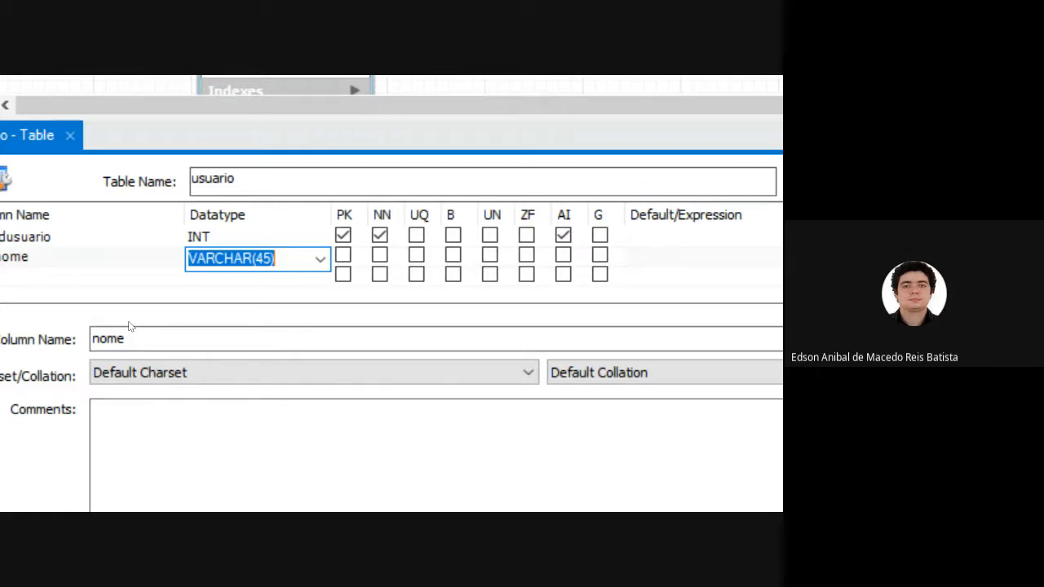
{"action": "key", "text": "End"}
{"action": "key", "text": "BackSpace"}
{"action": "key", "text": "BackSpace"}
{"action": "key", "text": "BackSpace"}
{"action": "type", "text": "255"}
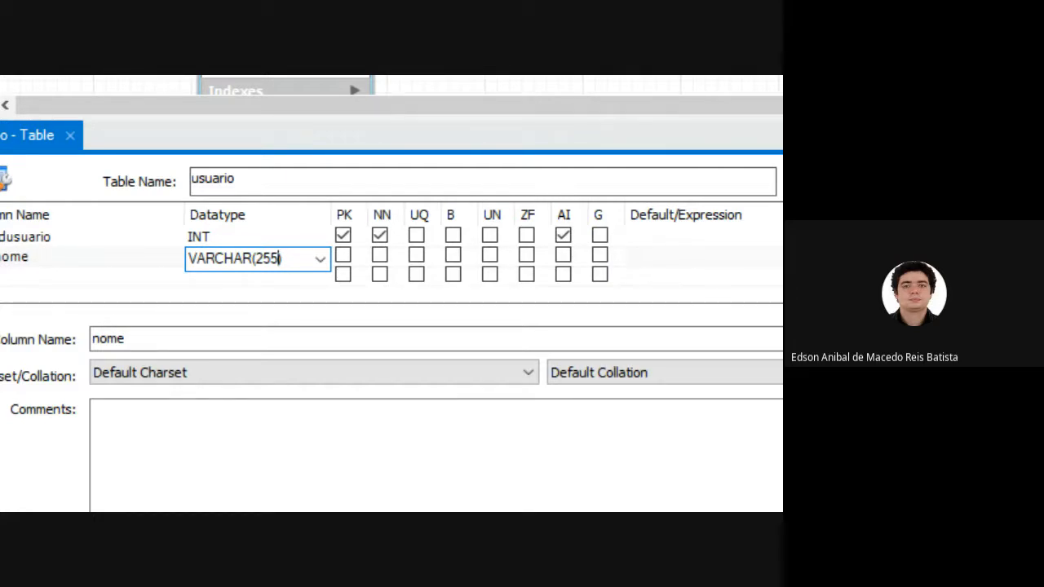
Add a third column named sexo to the usuario table.
{"action": "key", "text": "Tab"}
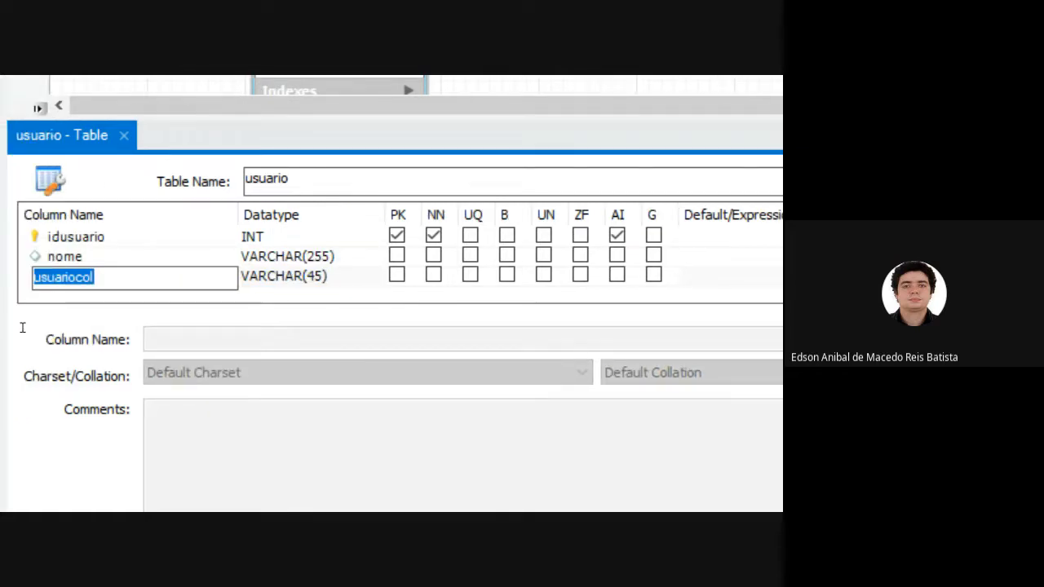
{"action": "type", "text": "sexo"}
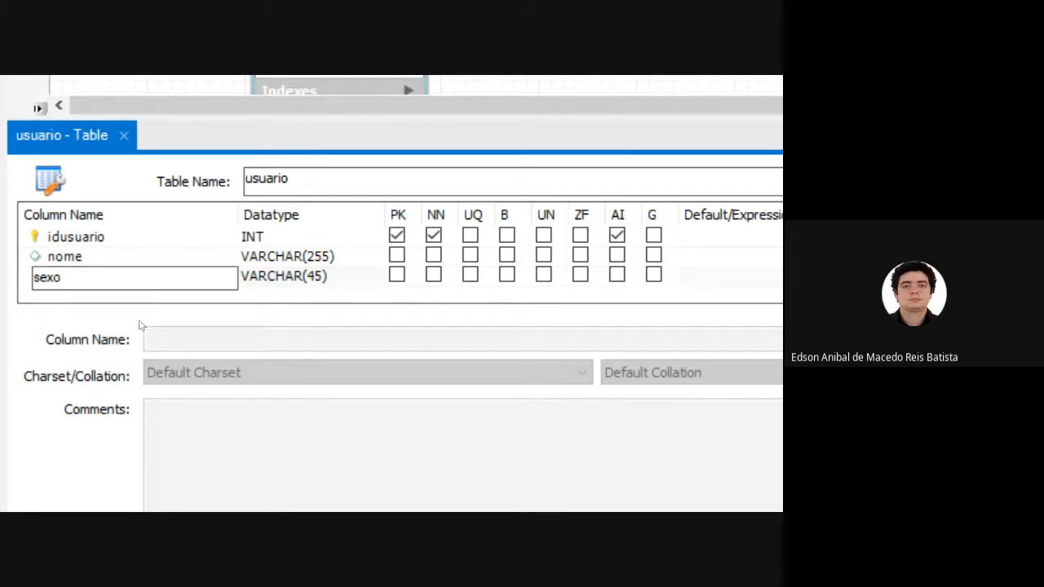
{"action": "key", "text": "Tab"}
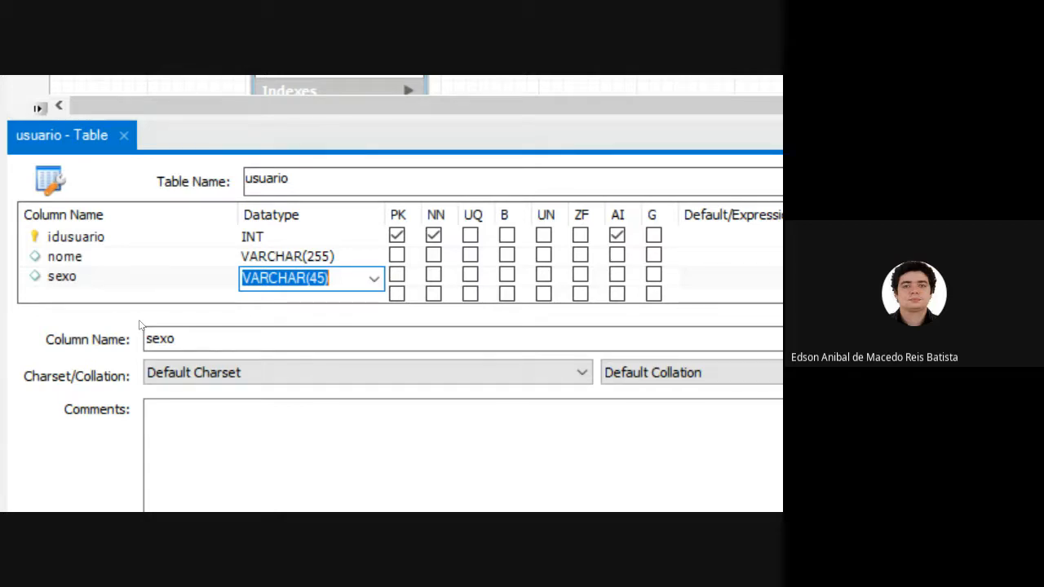
{"action": "type", "text": "CHAR"}
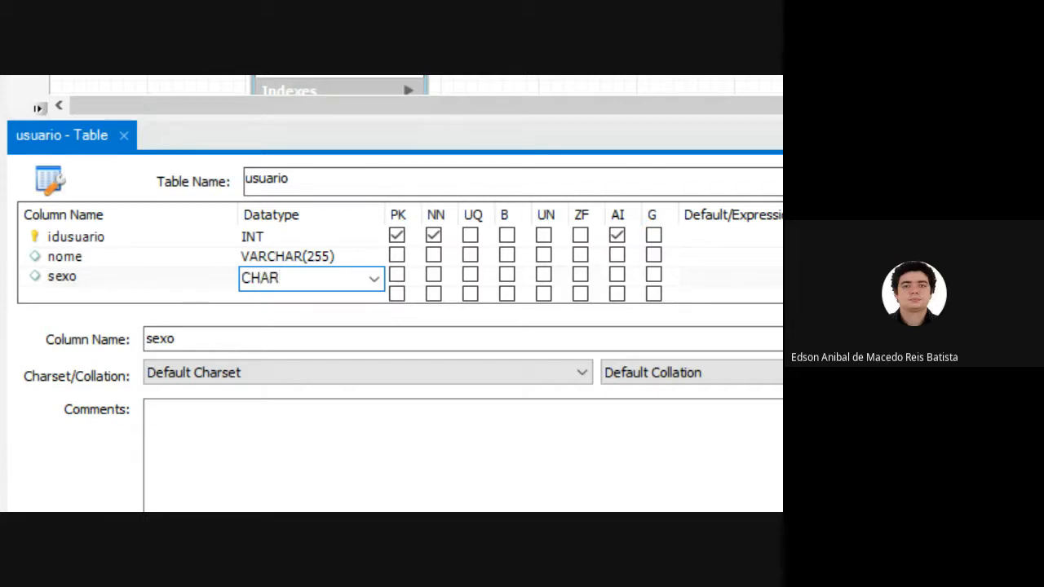
{"action": "type", "text": "()"}
{"action": "key", "text": "Left"}
{"action": "type", "text": "5"}
Choose VARCHAR() as the sexo column's datatype and shorten it to CHAR() with an empty length.
{"action": "key", "text": "Down"}
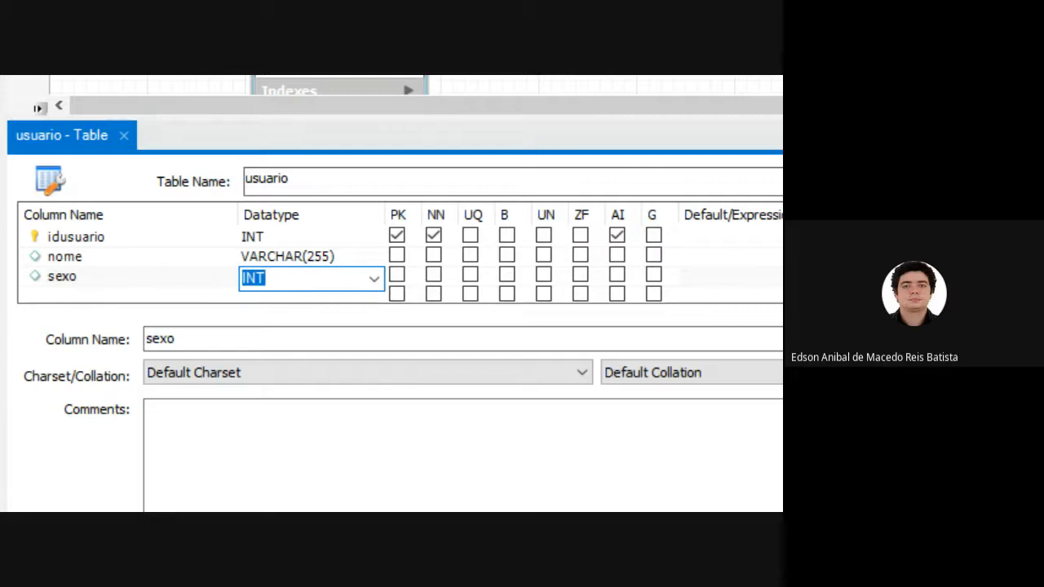
{"action": "key", "text": "Down"}
{"action": "key", "text": "Right"}
{"action": "key", "text": "Left"}
{"action": "key", "text": "Left"}
{"action": "key", "text": "Left"}
{"action": "key", "text": "Left"}
{"action": "key", "text": "Left"}
{"action": "key", "text": "Left"}
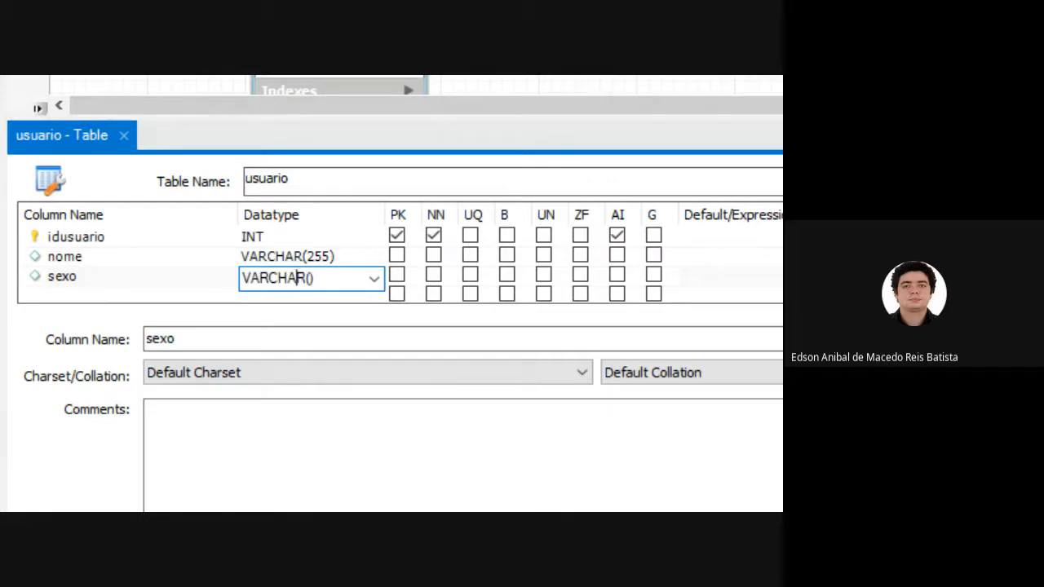
{"action": "key", "text": "BackSpace"}
{"action": "key", "text": "BackSpace"}
{"action": "key", "text": "BackSpace"}
{"action": "key", "text": "Right"}
{"action": "key", "text": "Right"}
{"action": "key", "text": "Right"}
{"action": "key", "text": "Right"}
{"action": "key", "text": "Right"}
{"action": "type", "text": "50"}
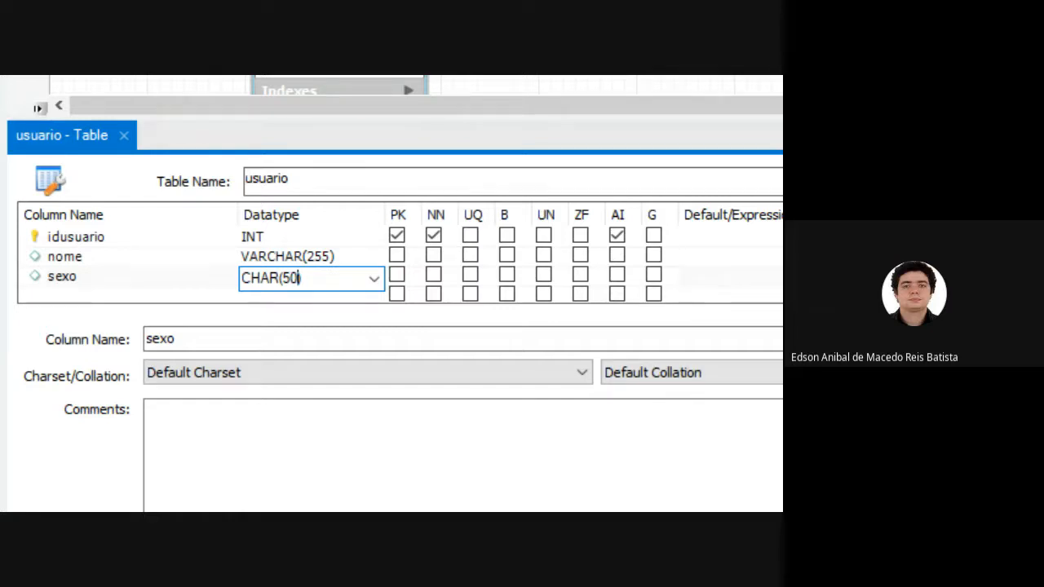
{"action": "key", "text": "BackSpace"}
{"action": "key", "text": "BackSpace"}
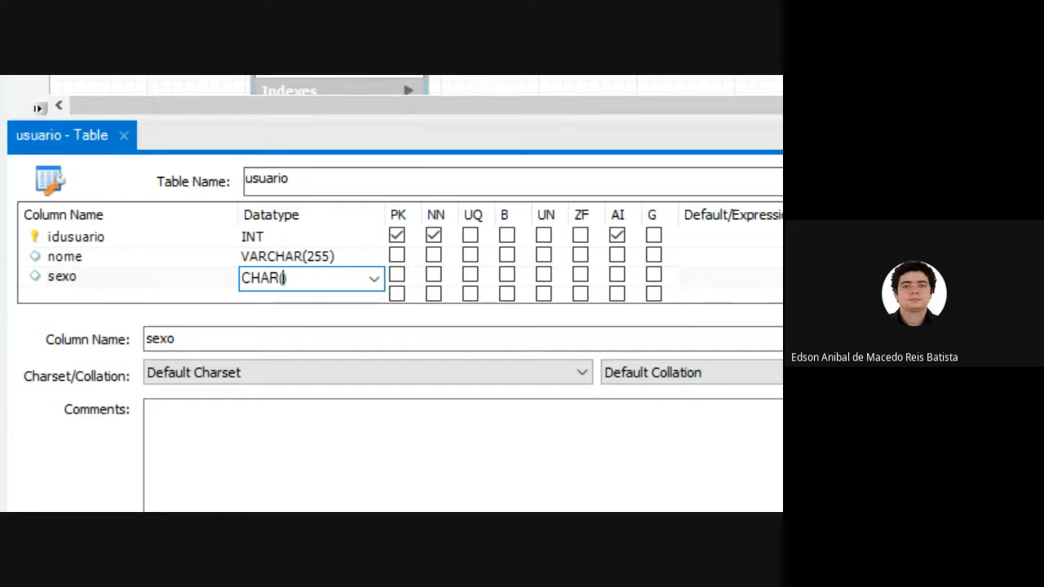
Set the sexo column's datatype to CHAR(1).
{"action": "type", "text": "1)"}
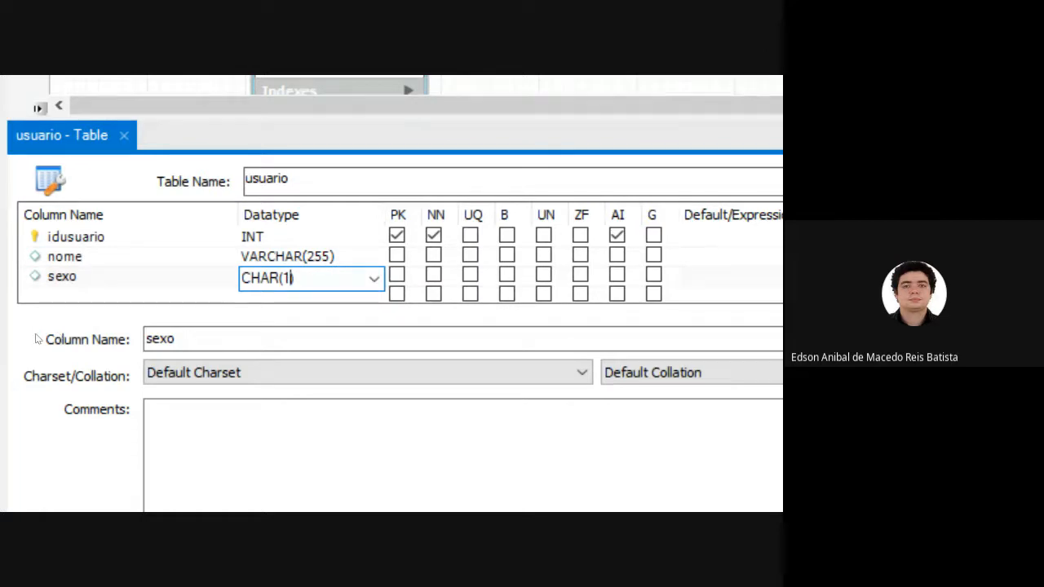
{"action": "key", "text": "Return"}
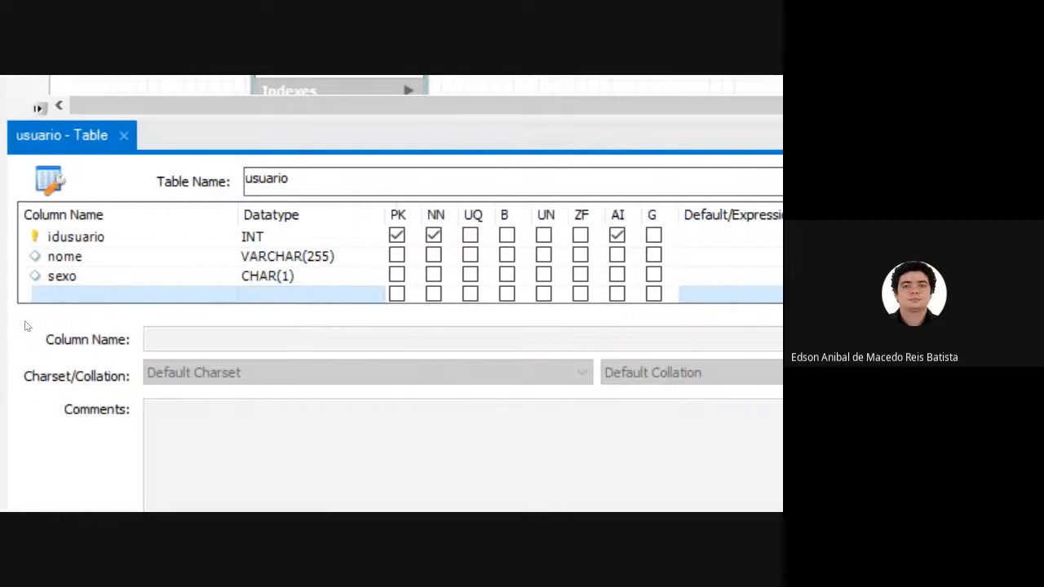
Add a fourth column named email to the usuario table.
{"action": "double_click", "coordinate": [35, 330]}
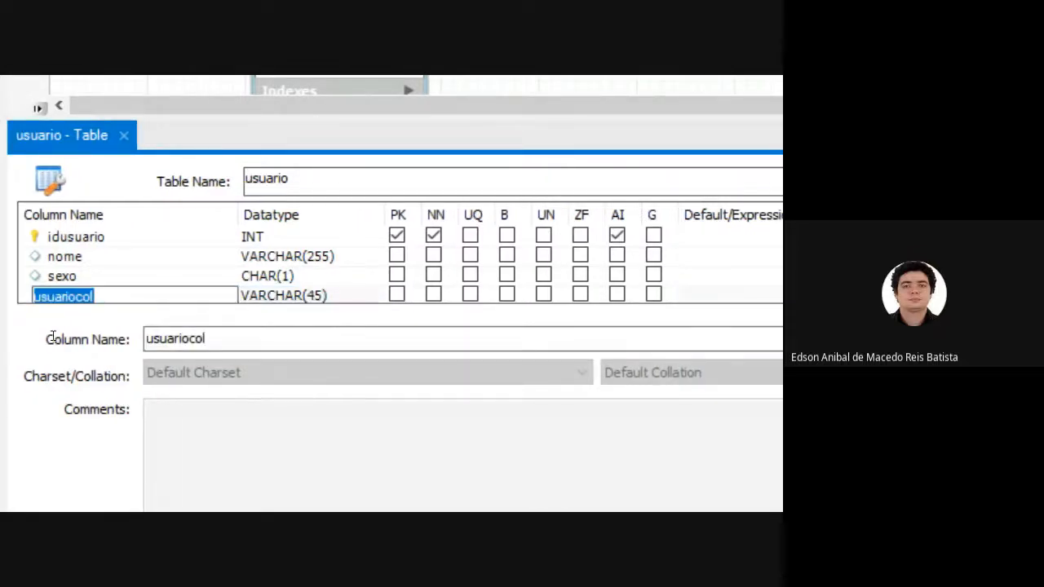
{"action": "type", "text": "email"}
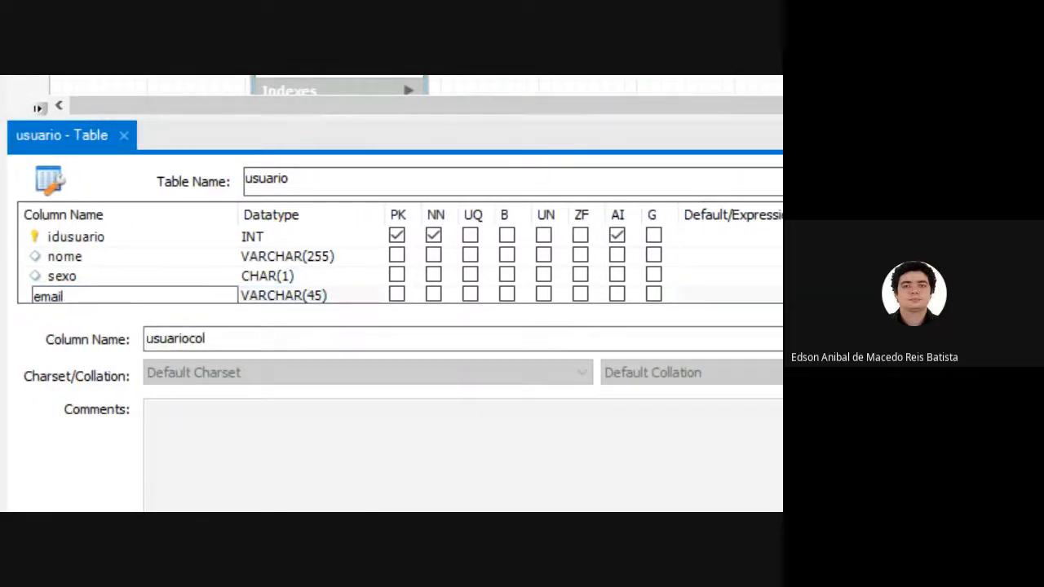
{"action": "key", "text": "Return"}
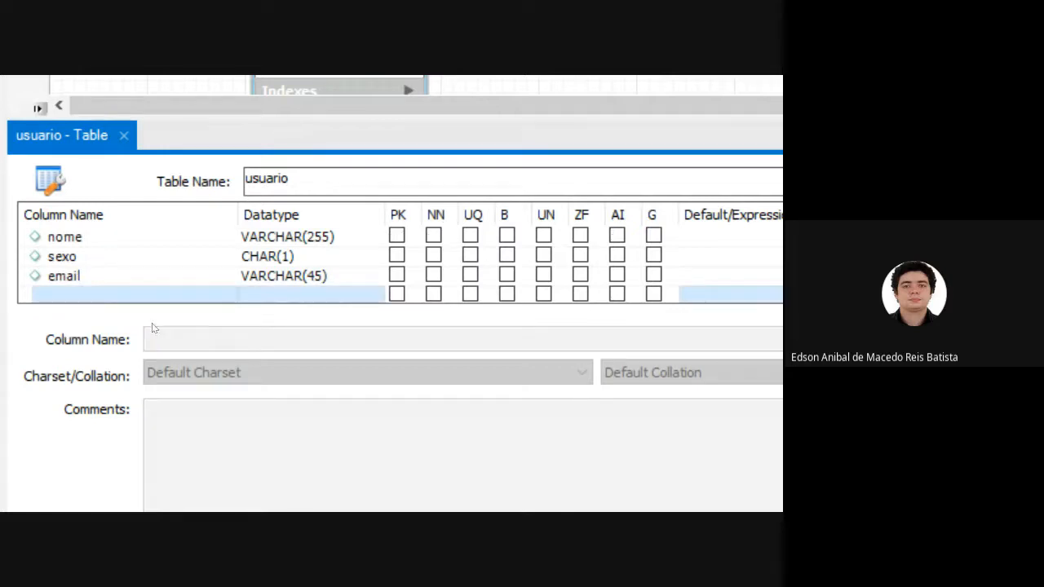
Set the email column's datatype to VARCHAR(255).
{"action": "key", "text": "Up"}
{"action": "key", "text": "Tab"}
{"action": "key", "text": "Right"}
{"action": "key", "text": "Left"}
{"action": "key", "text": "BackSpace"}
{"action": "key", "text": "BackSpace"}
{"action": "type", "text": "255"}
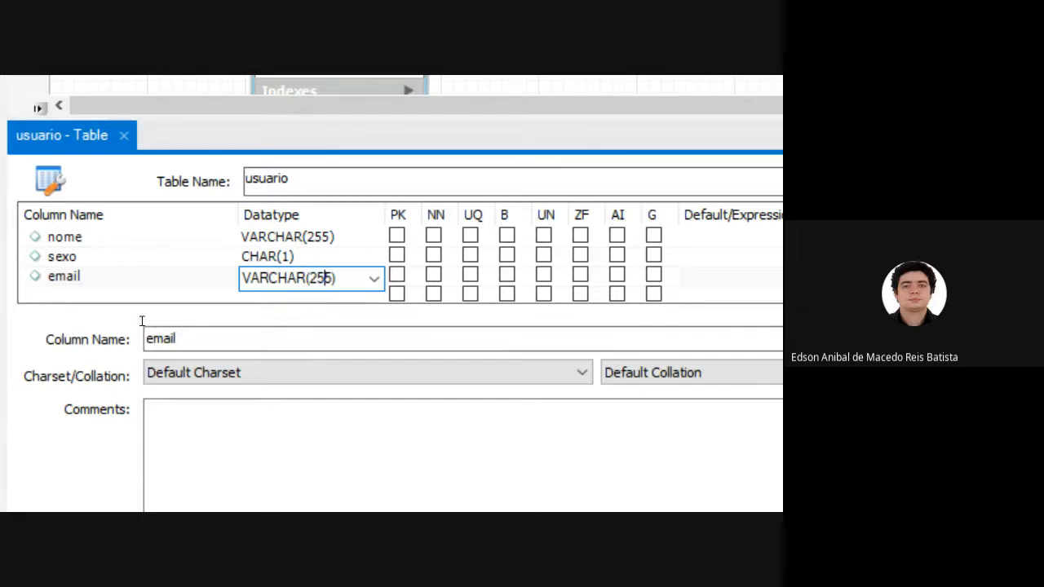
Mark the nome and email columns of the usuario table as not null (NN).
{"action": "left_click", "coordinate": [33, 305]}
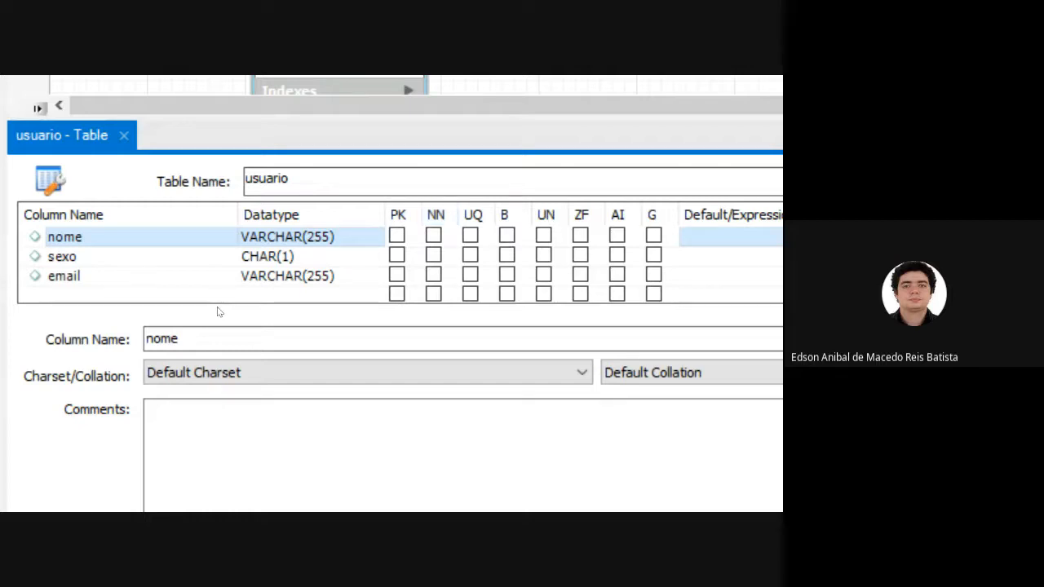
{"action": "left_click", "coordinate": [433, 235]}
{"action": "left_click", "coordinate": [433, 274]}
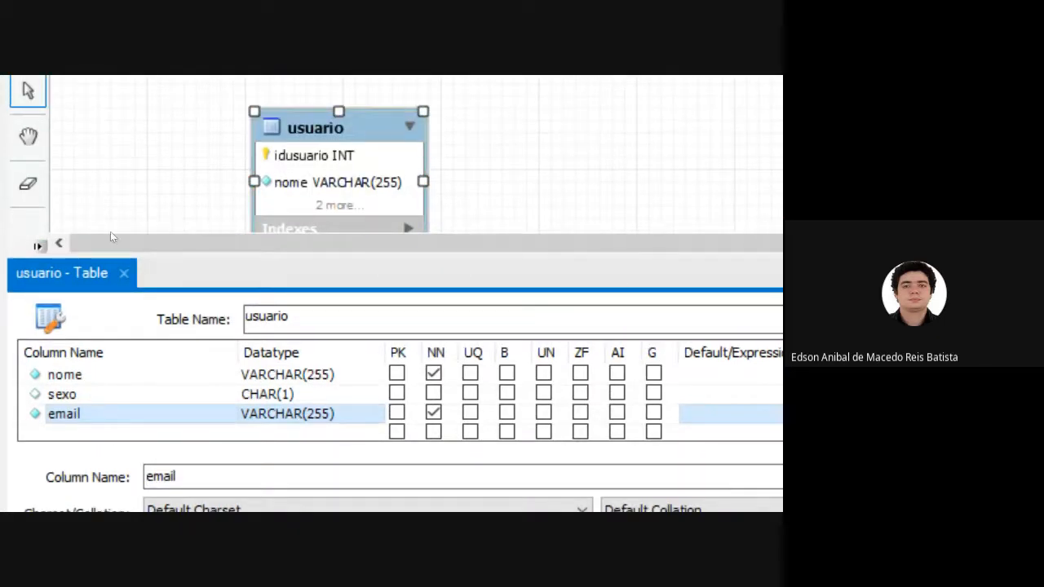
Close the usuario table editor and move the table slightly to the left on the diagram.
{"action": "left_click", "coordinate": [124, 273]}
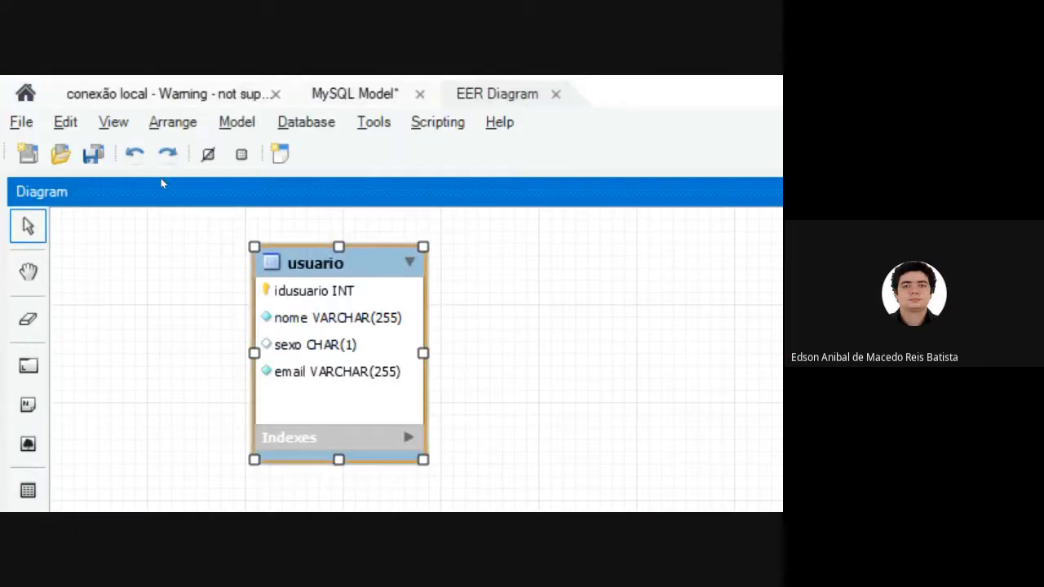
{"action": "left_click_drag", "start_coordinate": [161, 183], "coordinate": [126, 187]}
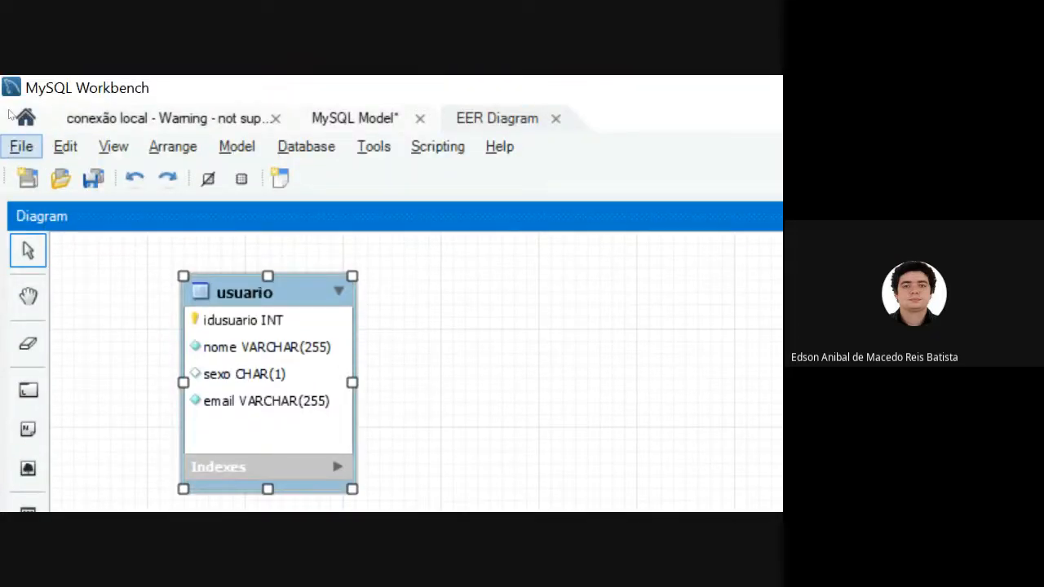
Save the model as info3 in MySQL Workbench Models format, overwriting the existing info3.mwb file.
{"action": "left_click", "coordinate": [22, 147]}
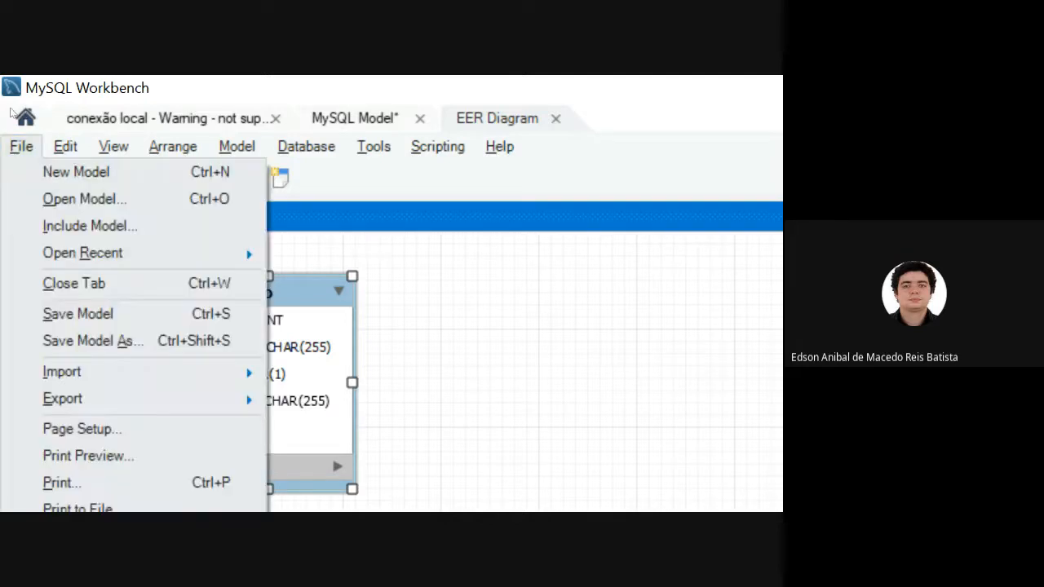
{"action": "left_click", "coordinate": [78, 314]}
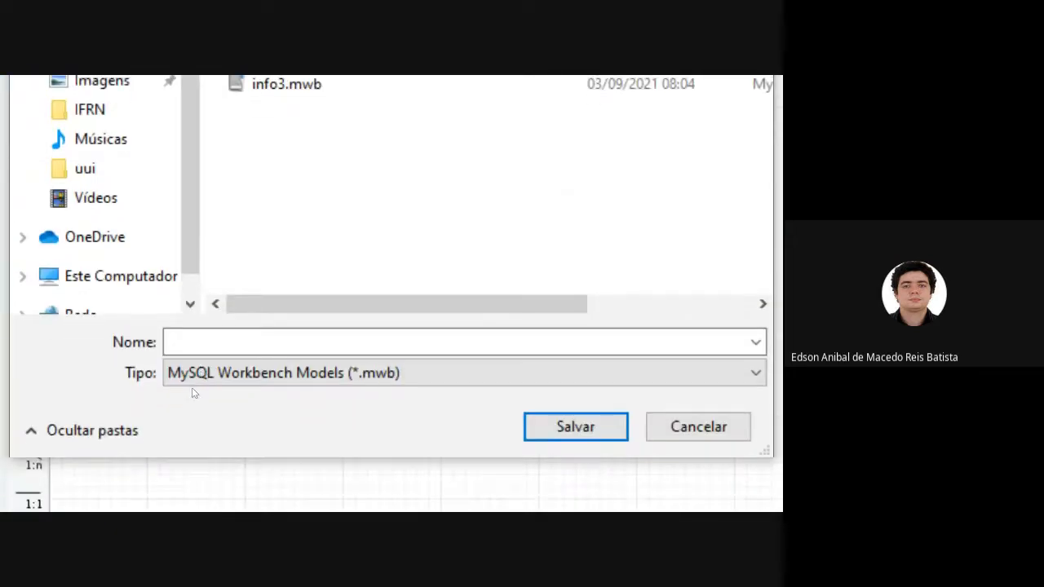
{"action": "type", "text": "i"}
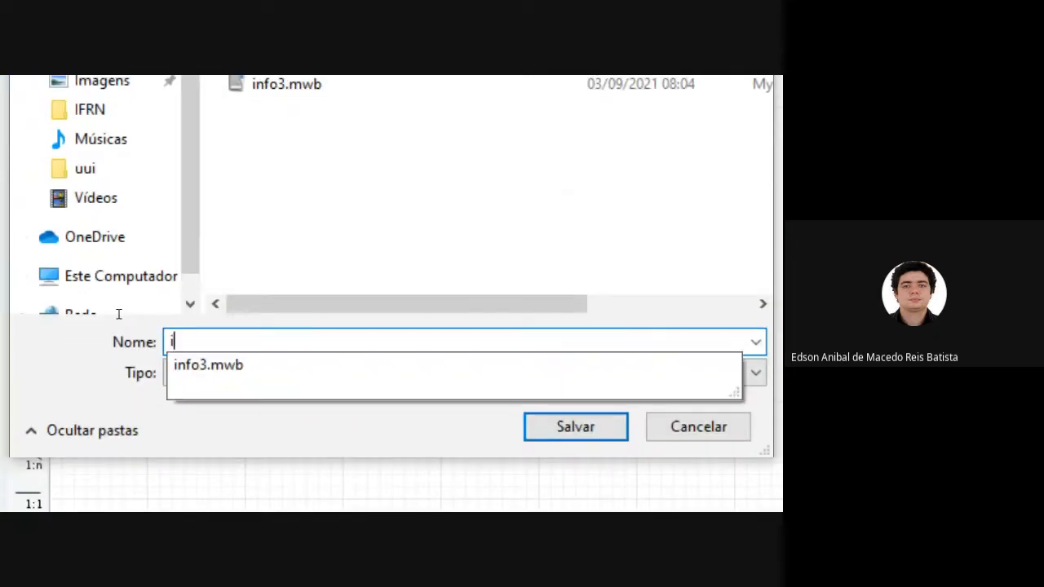
{"action": "type", "text": "nfo3"}
{"action": "left_click", "coordinate": [47, 322]}
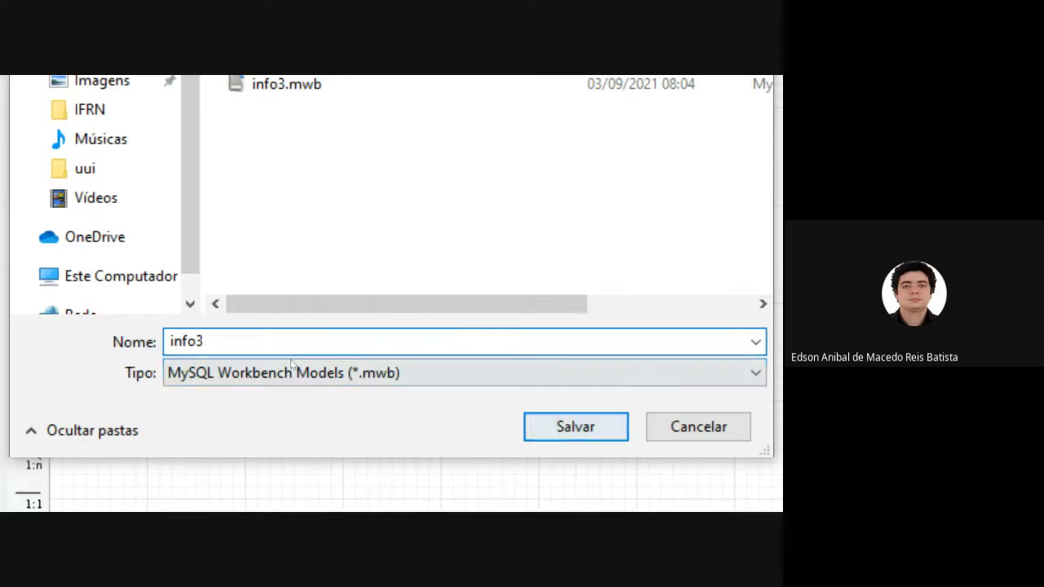
{"action": "key", "text": "Return"}
{"action": "key", "text": "Left"}
{"action": "key", "text": "Return"}
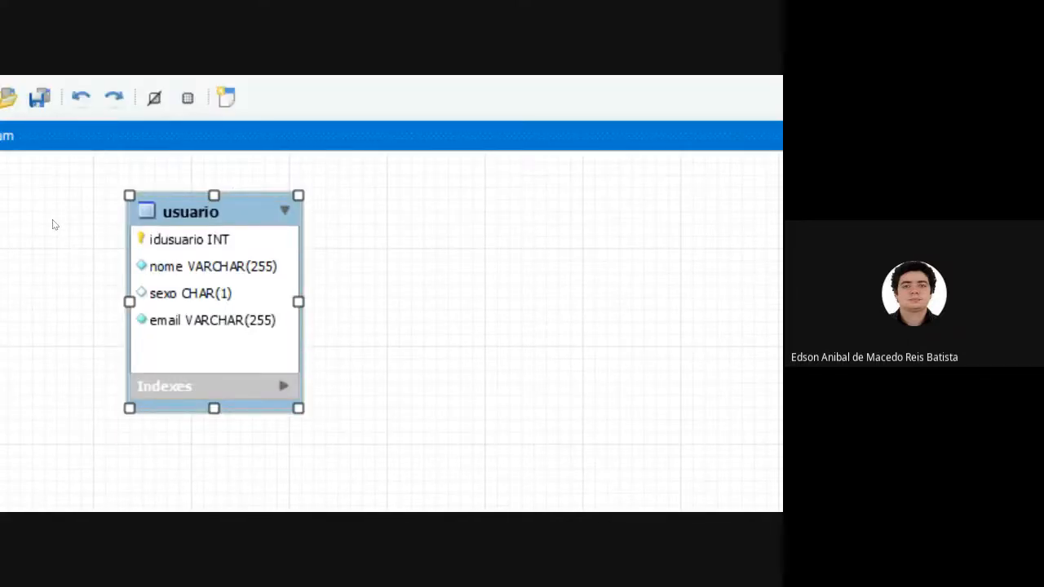
Switch to the browser to view the Aluno entity's attributes on the database slides, and return to MySQL Workbench.
{"action": "key", "text": "alt+Tab"}
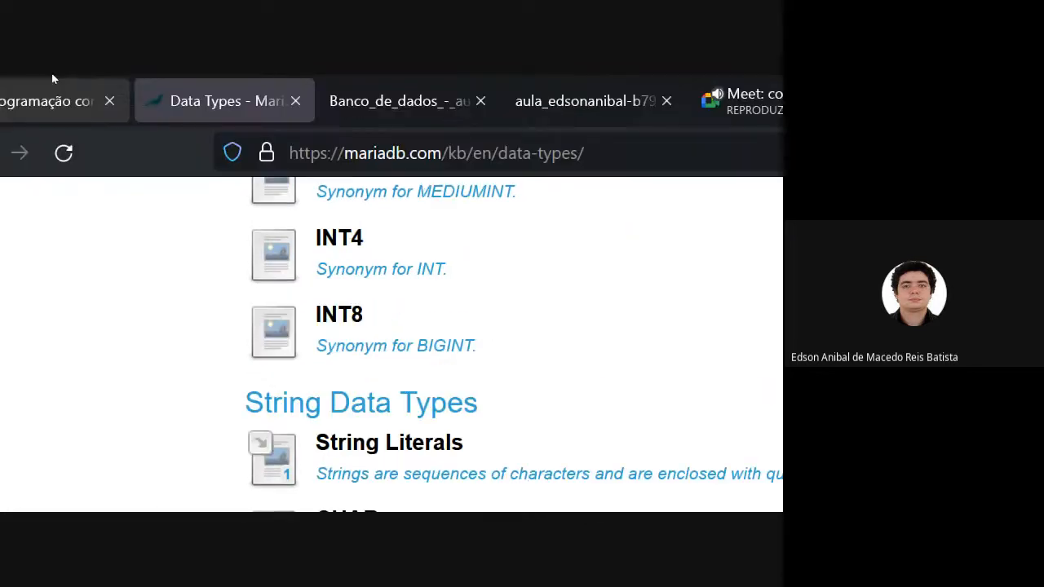
{"action": "key", "text": "ctrl+Tab"}
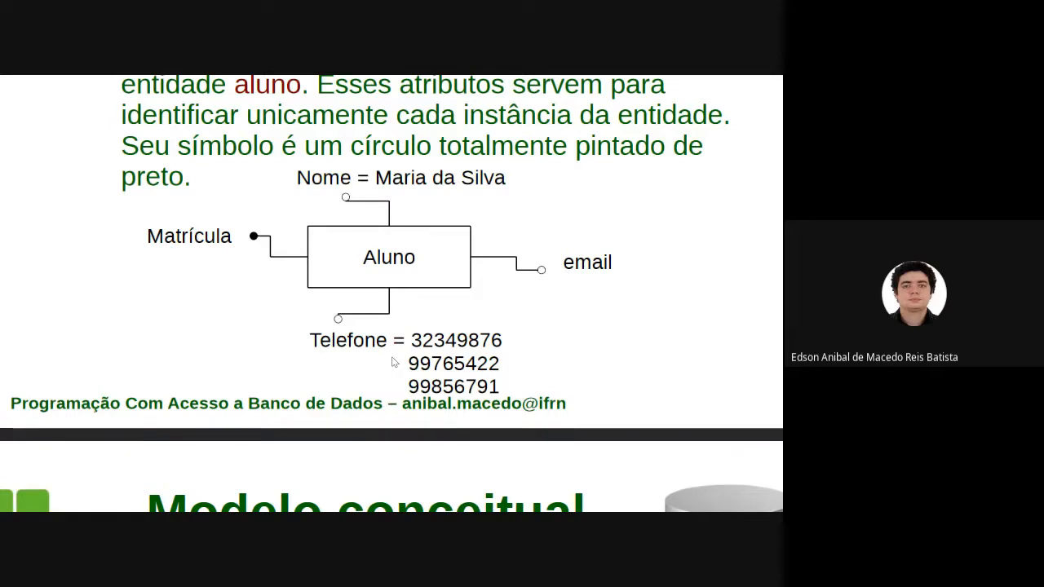
{"action": "key", "text": "alt+Tab"}
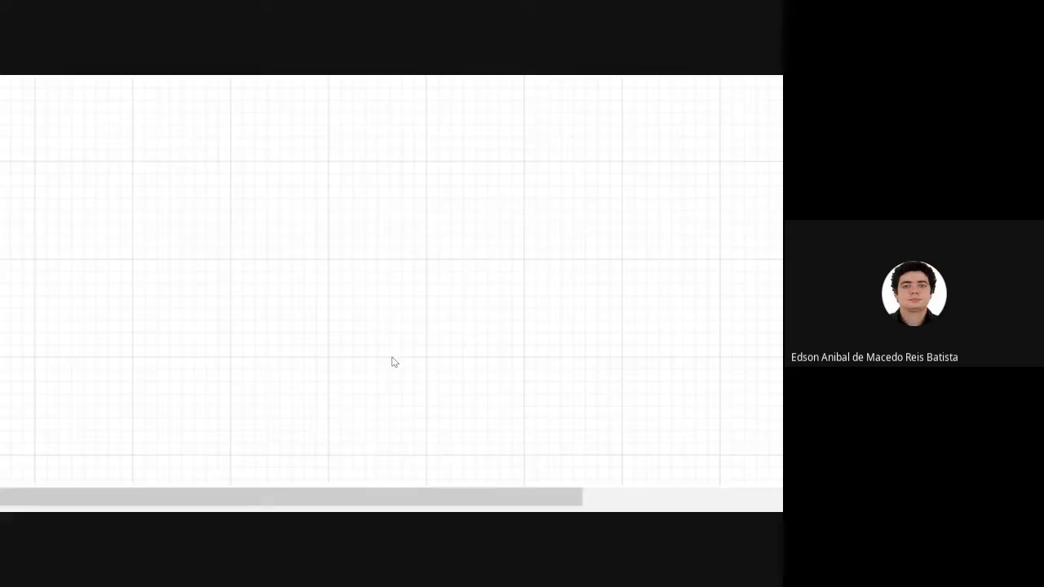